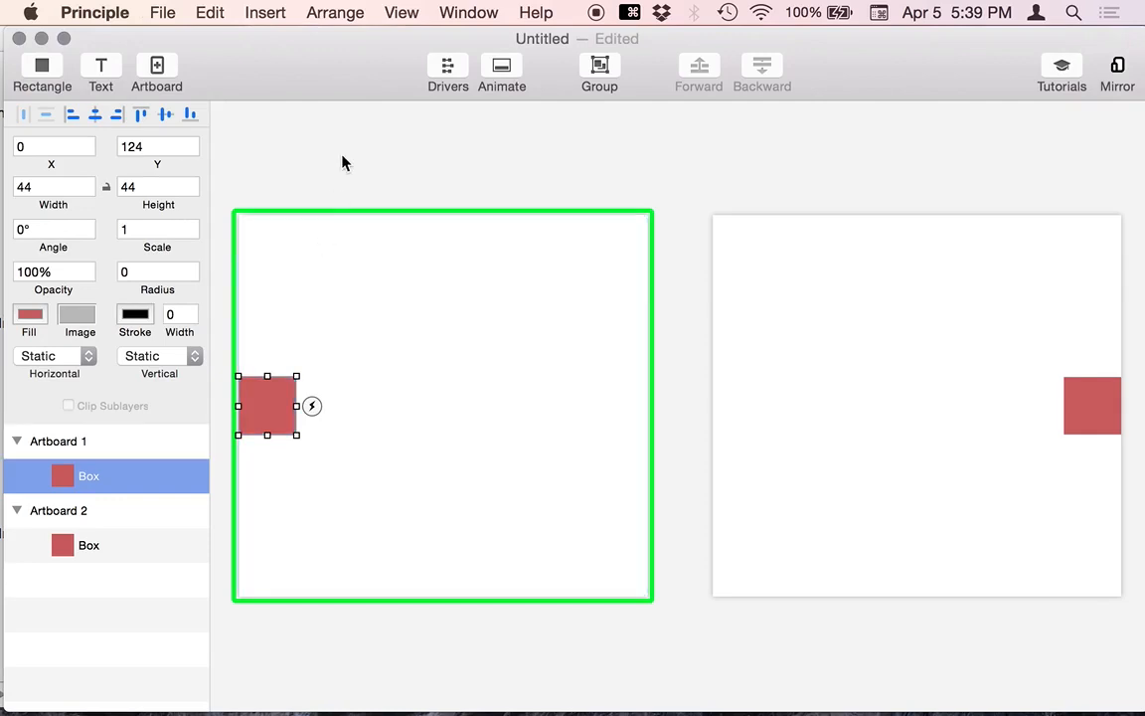
Add a Tap transition from the red box in Artboard 1 to Artboard 2.
click(343, 167)
click(274, 390)
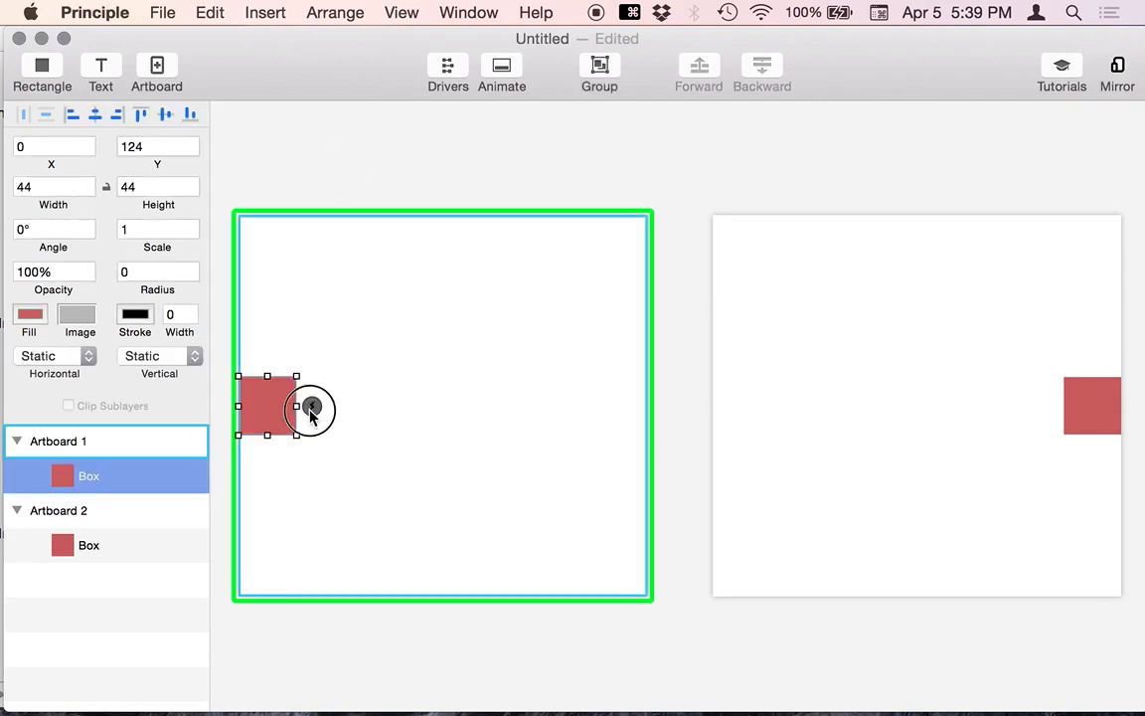
click(311, 406)
drag(342, 295, 892, 317)
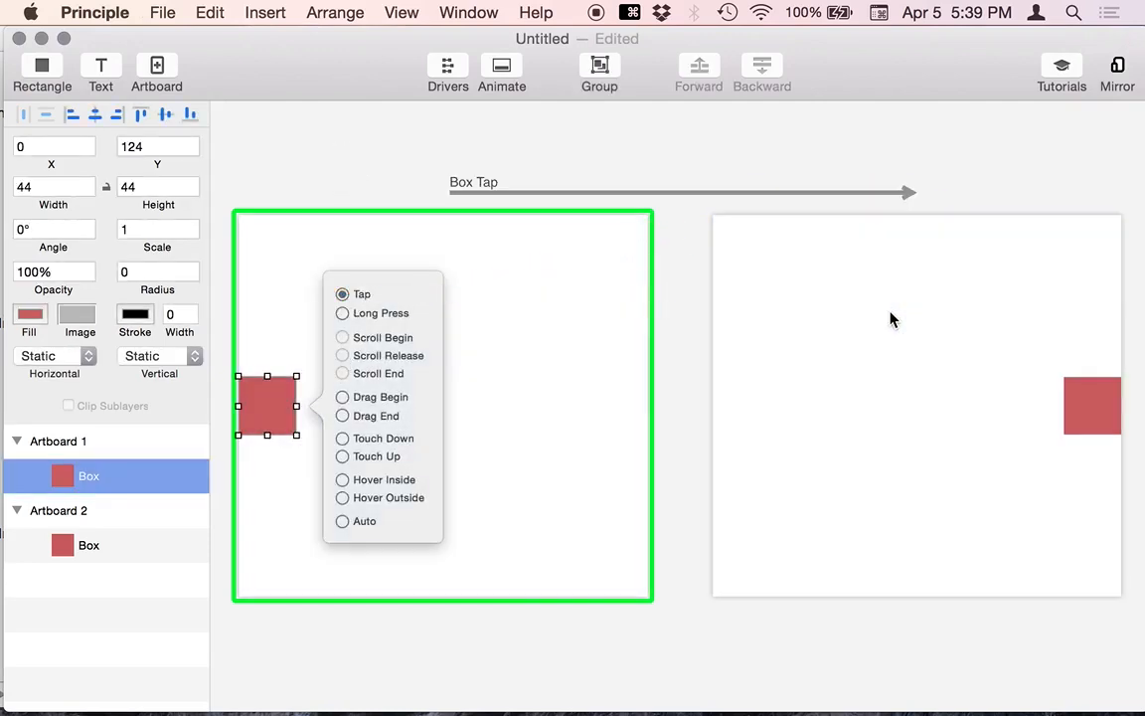
click(497, 139)
click(473, 189)
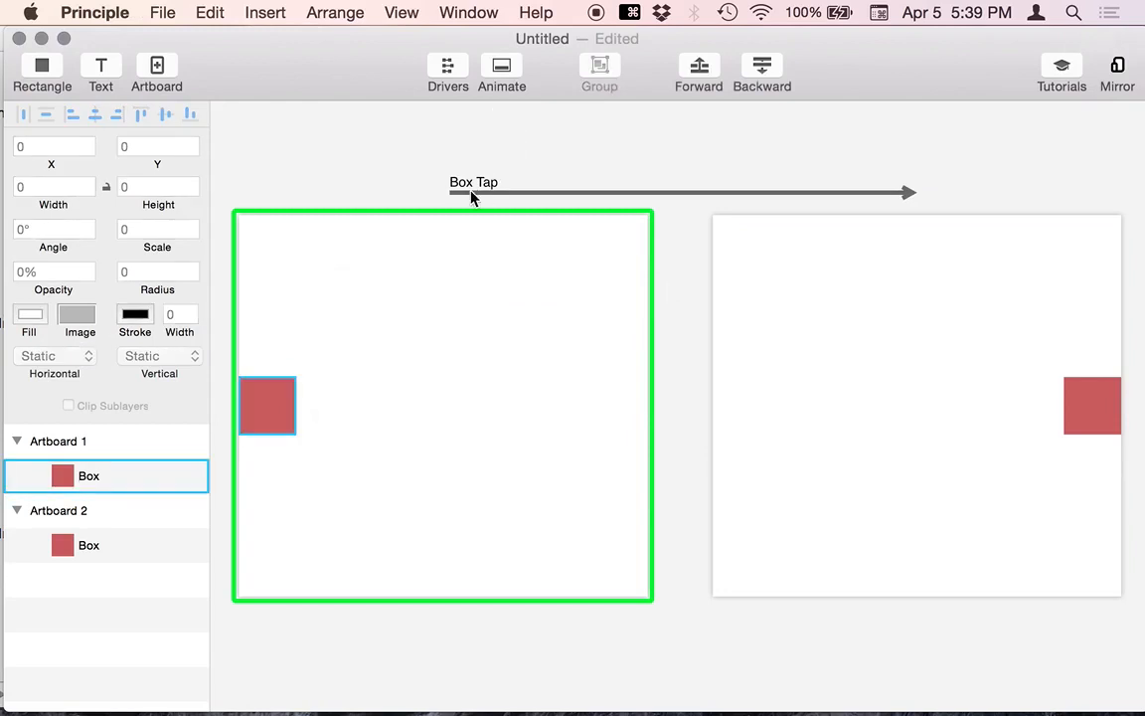
click(960, 391)
click(935, 135)
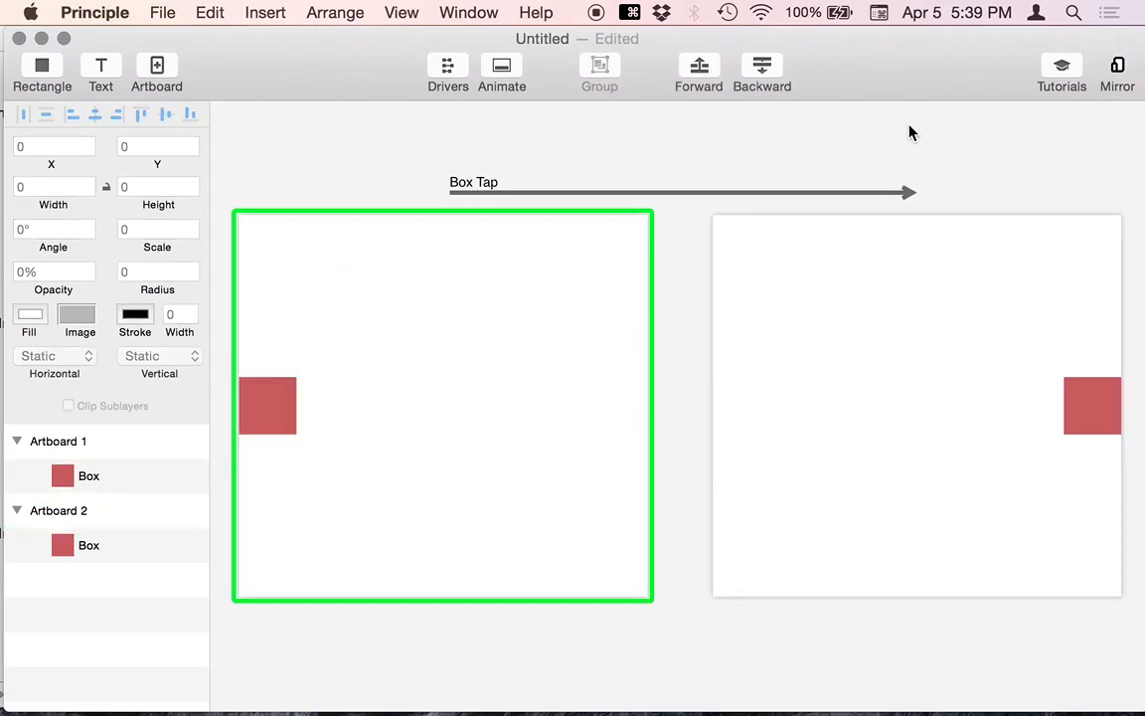
Preview the transition by tapping the red box, rewinding to the first artboard and tapping it again.
key(super+grave)
click(768, 534)
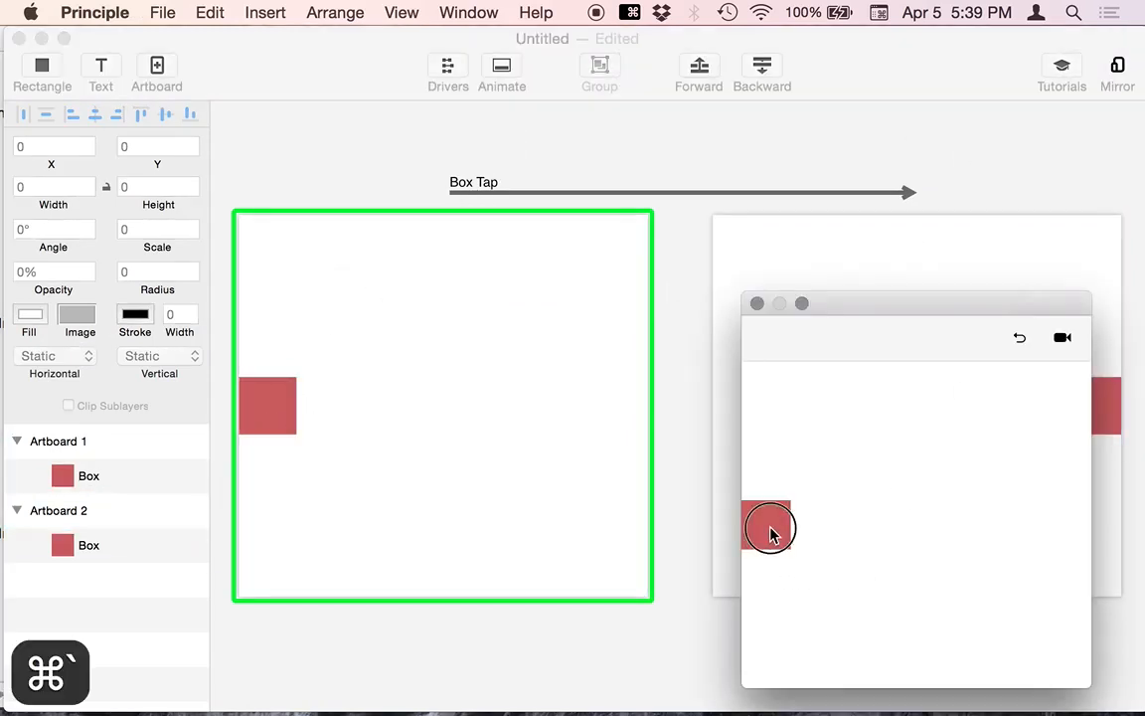
click(1019, 336)
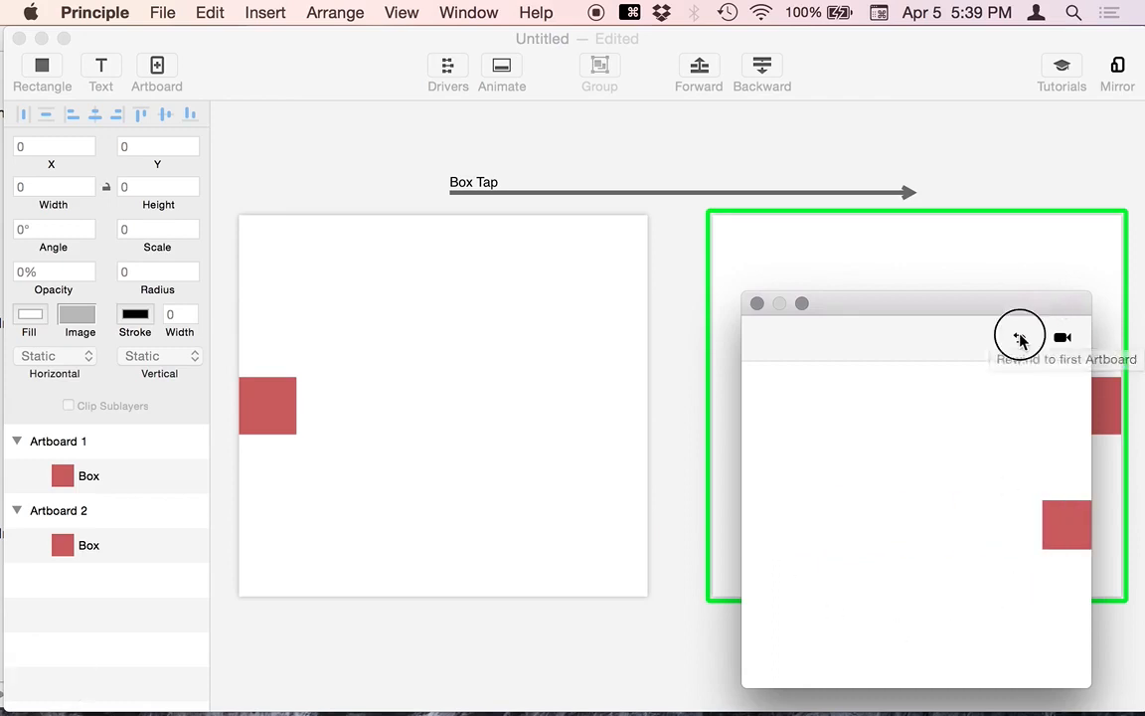
click(774, 536)
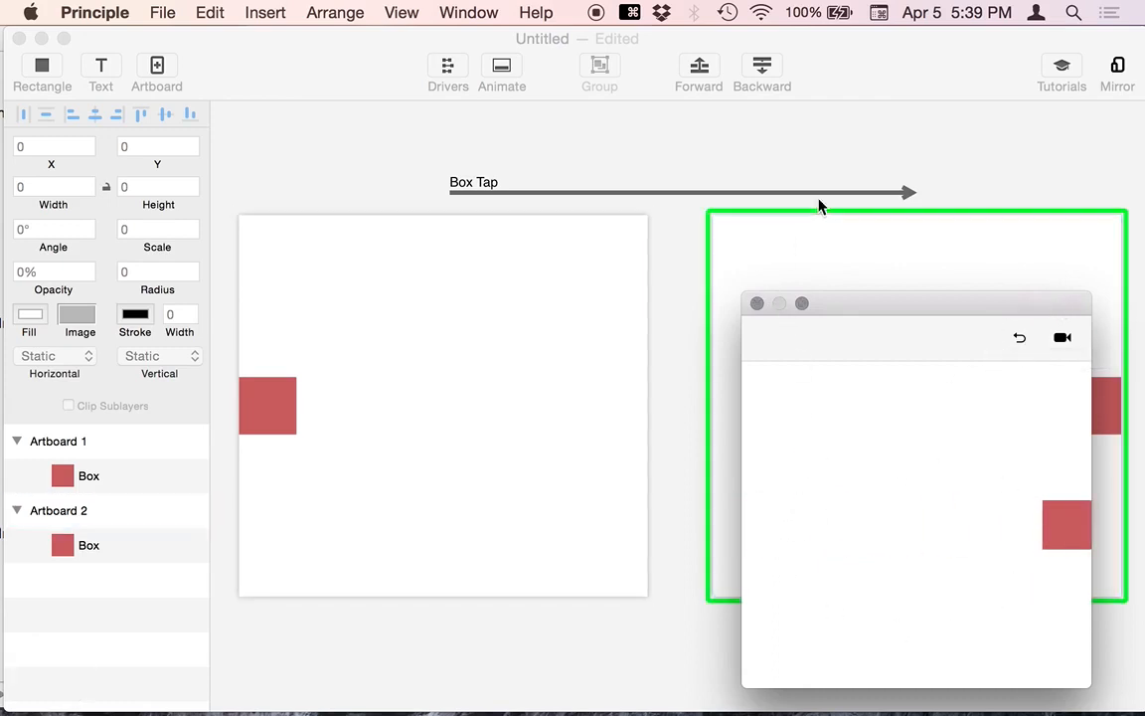
click(824, 147)
Rename the red box layer in Artboard 2 as BoxRed.
click(271, 415)
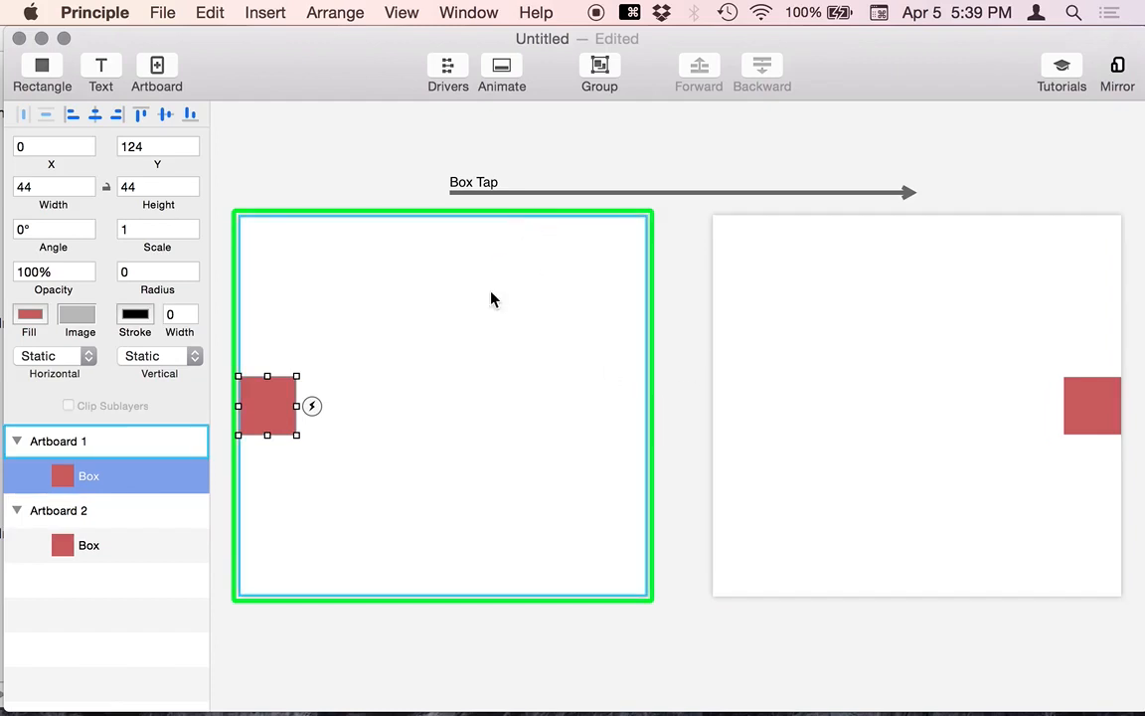
click(97, 547)
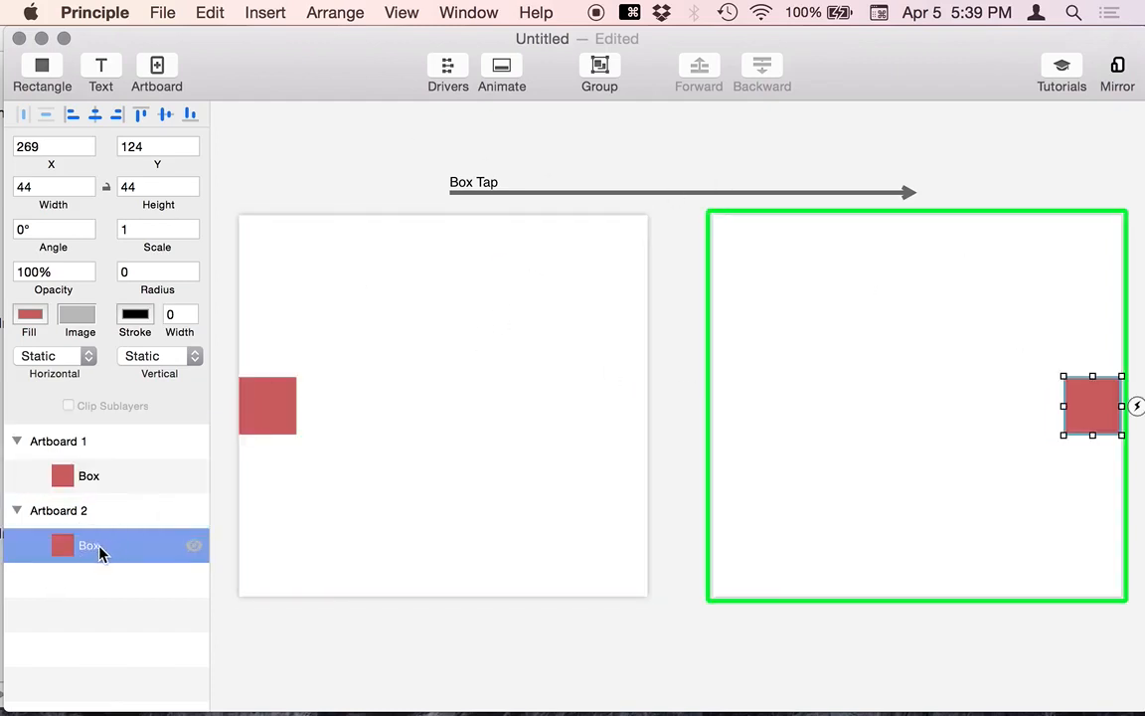
double_click(100, 549)
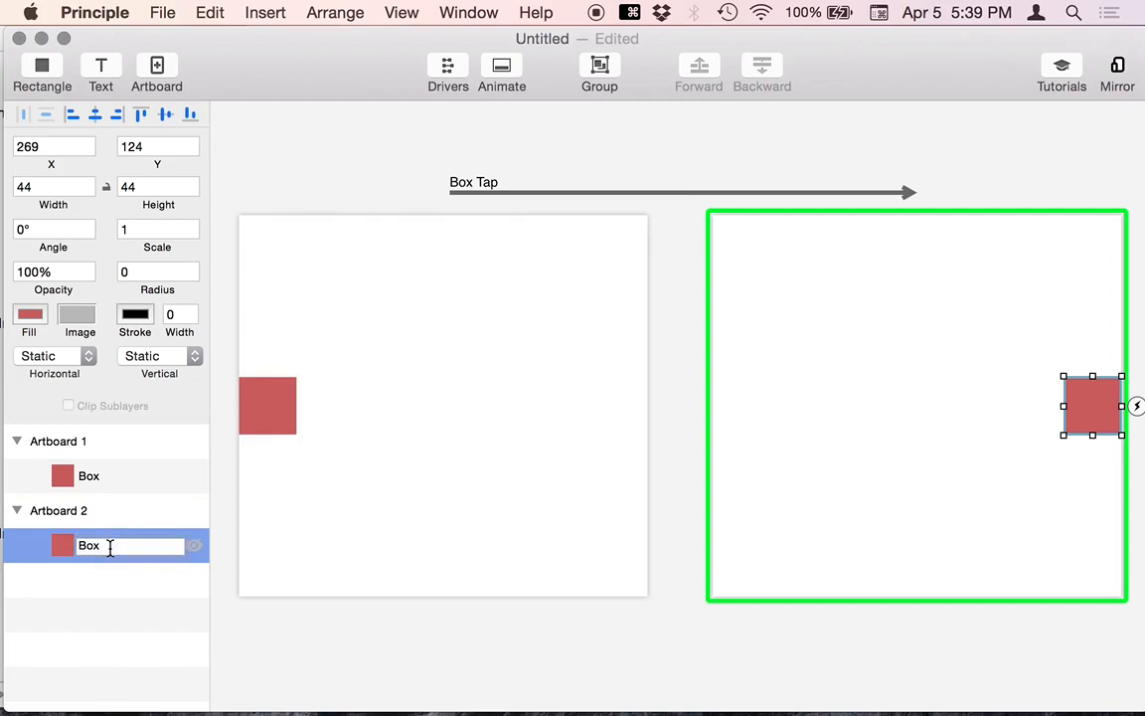
text(Red)
key(Return)
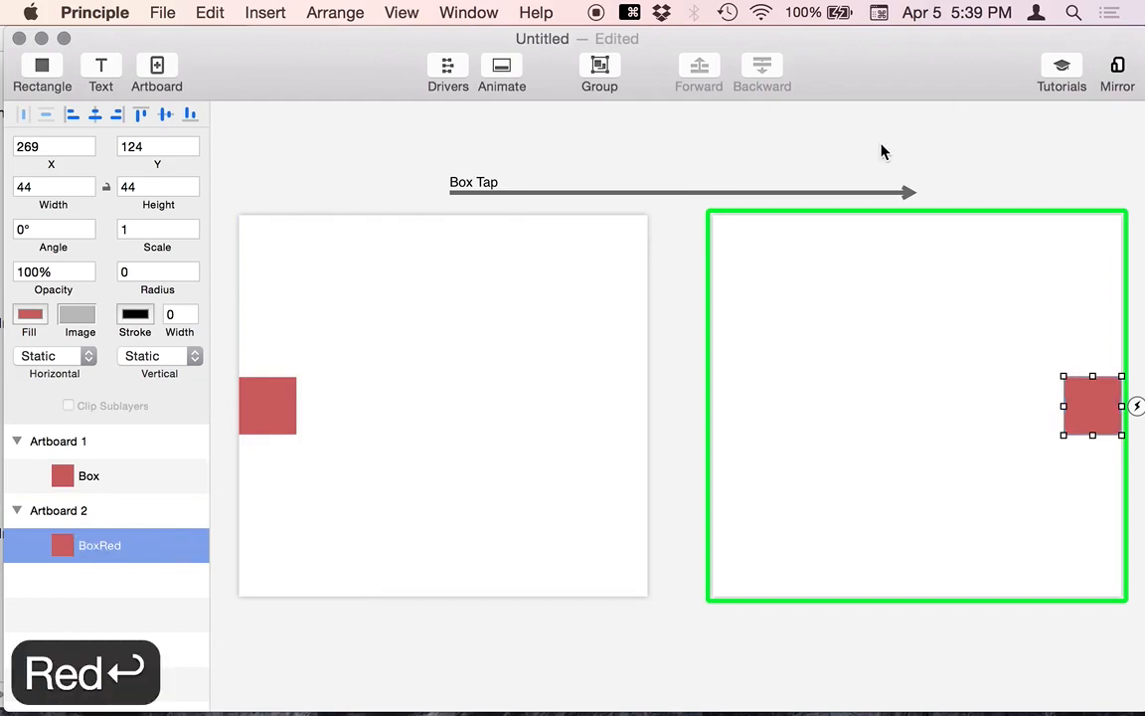
Preview the tap transition from the first artboard with the red box layers named differently.
key(ctrl+grave)
click(1018, 337)
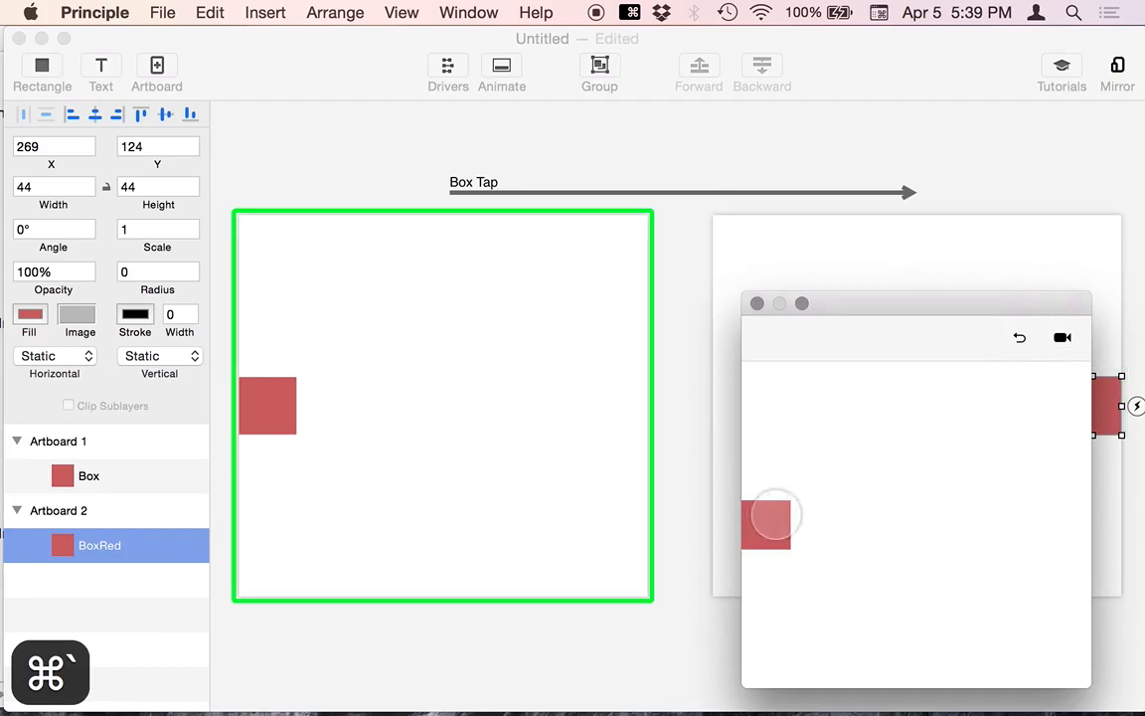
click(771, 516)
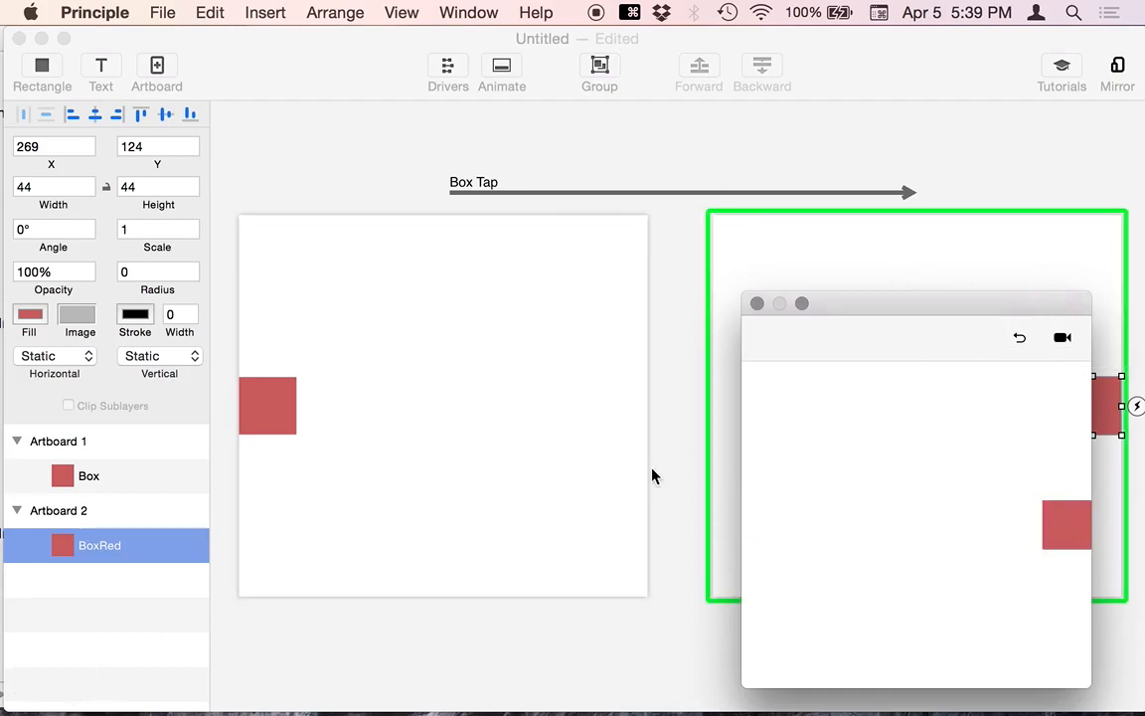
mouse_move(938, 305)
mouse_down()
mouse_move(718, 238)
mouse_move(909, 282)
mouse_move(937, 317)
mouse_up()
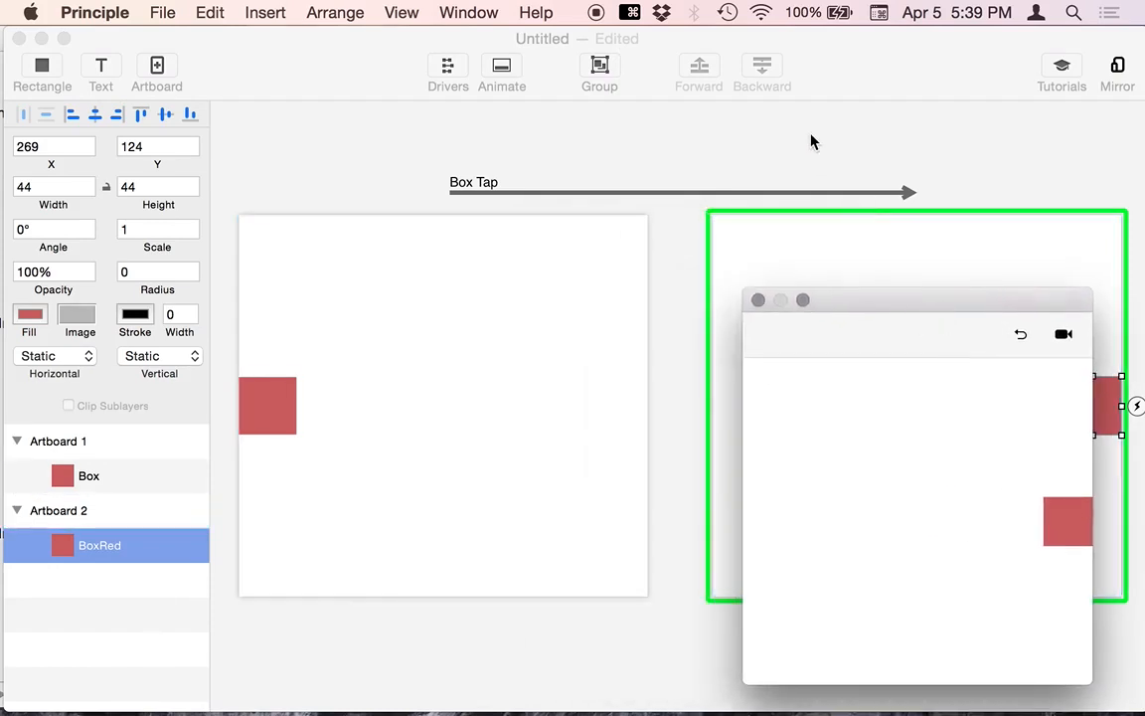
click(782, 133)
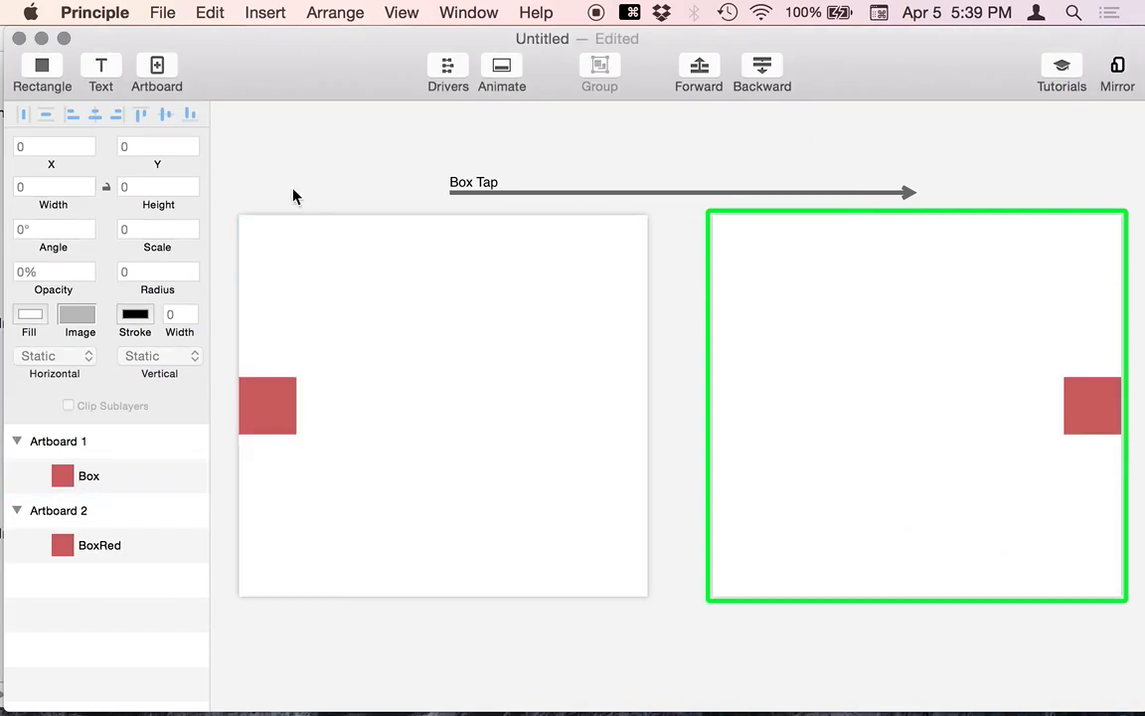
Insert a grey 44 × 44 rectangle at X 0, Y 0 in Artboard 1.
click(265, 412)
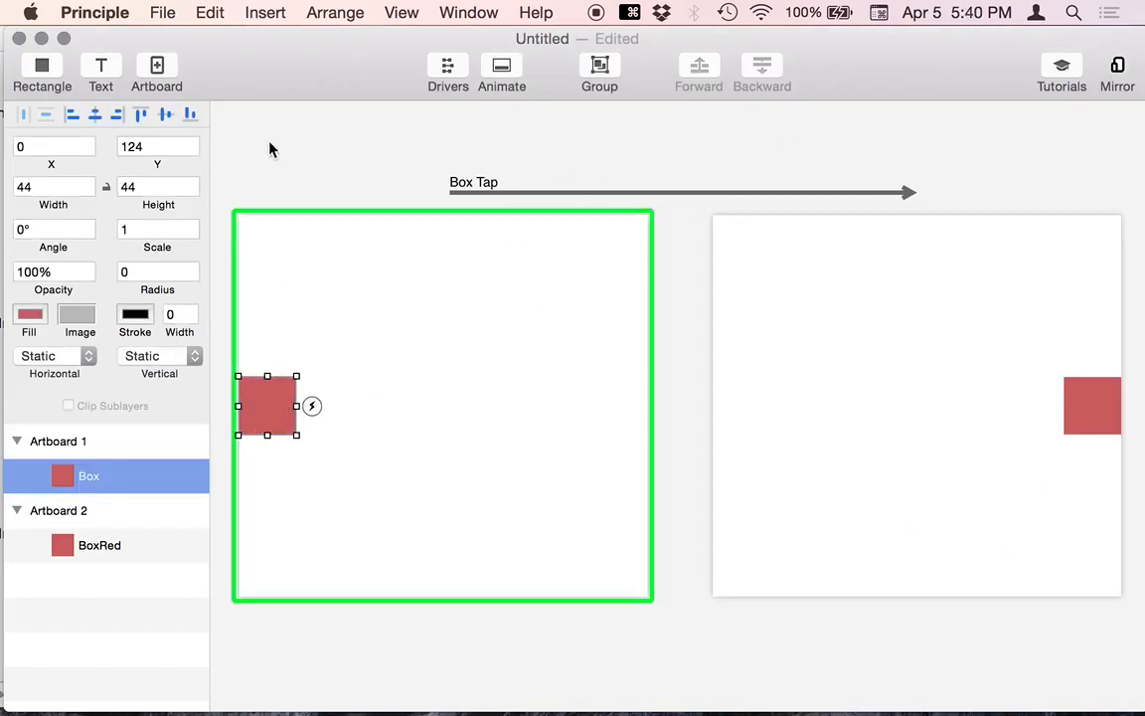
click(43, 71)
click(325, 151)
click(273, 263)
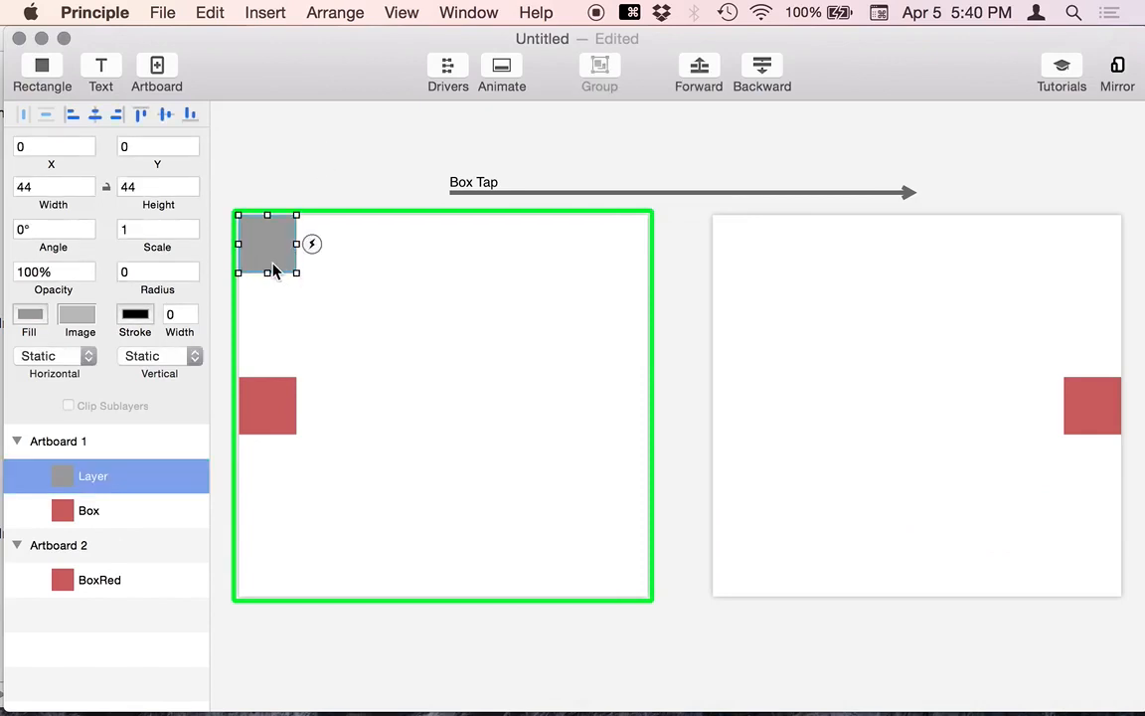
Copy the grey rectangle into Artboard 2 and delete the original from Artboard 1.
key(super+c)
click(739, 349)
key(super+v)
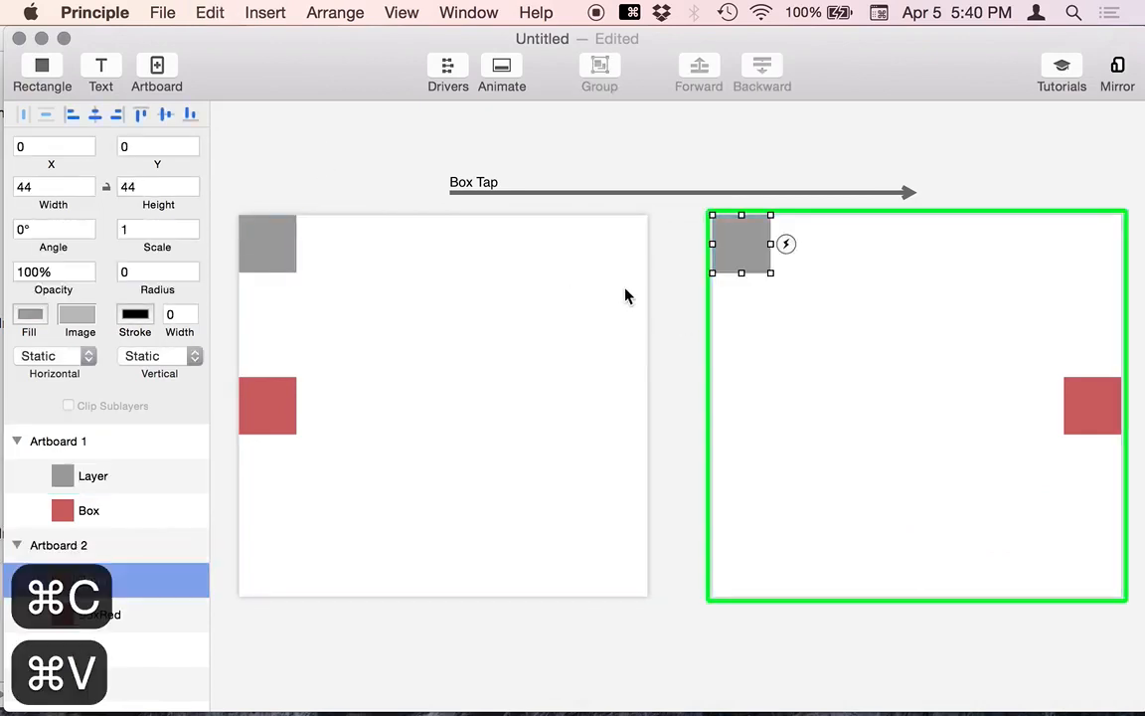
click(276, 236)
key(BackSpace)
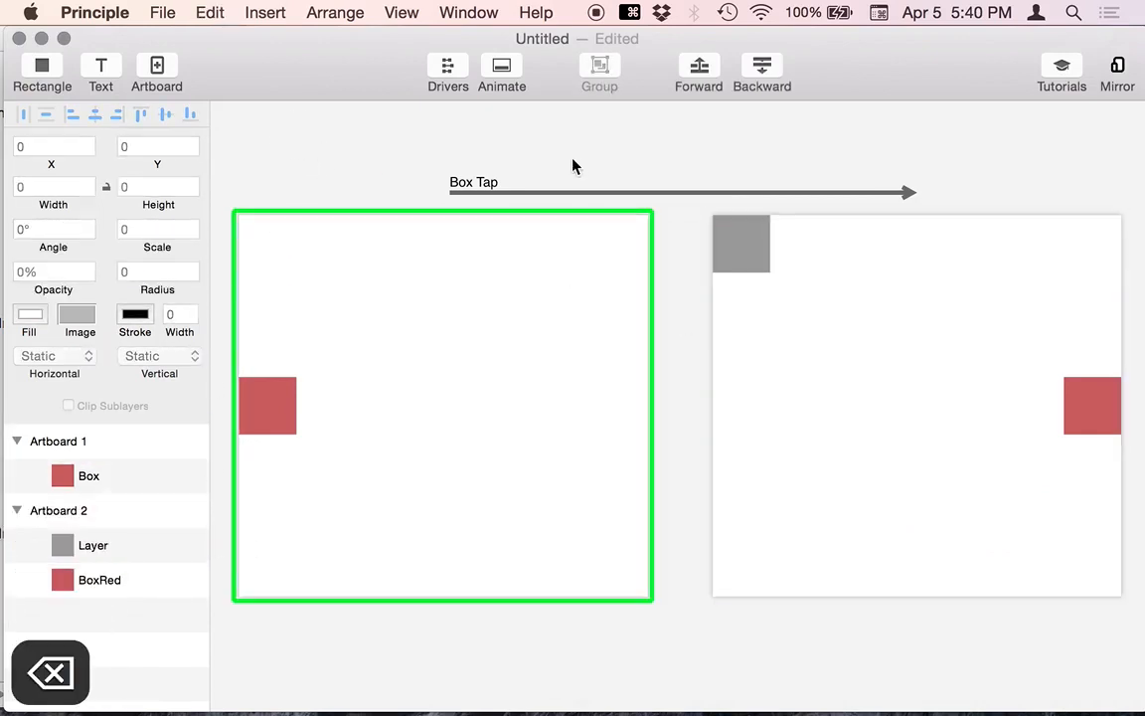
Rename the grey rectangle layer in Artboard 2 as Box.
double_click(90, 548)
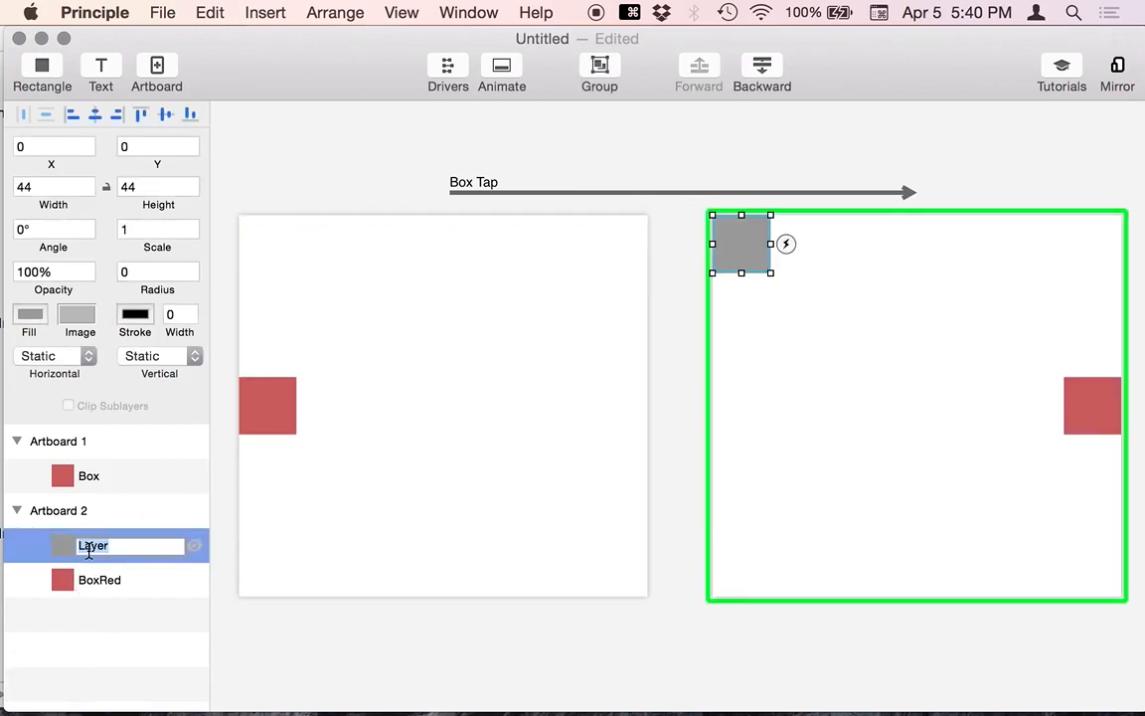
text(Box)
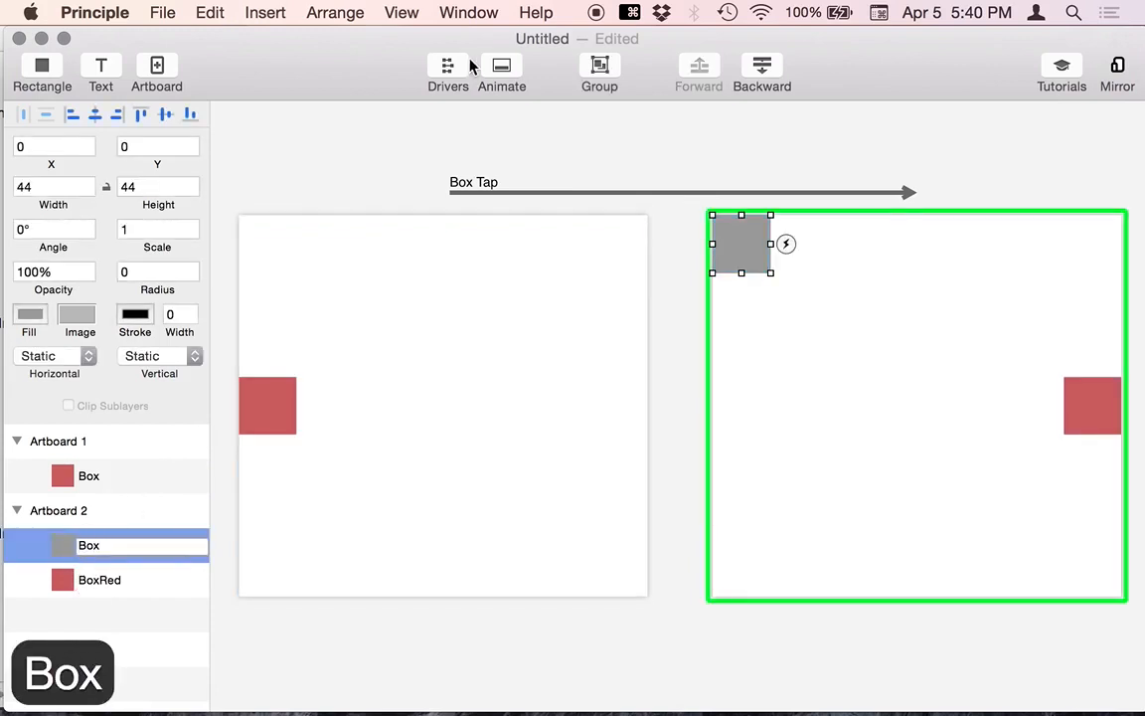
click(352, 144)
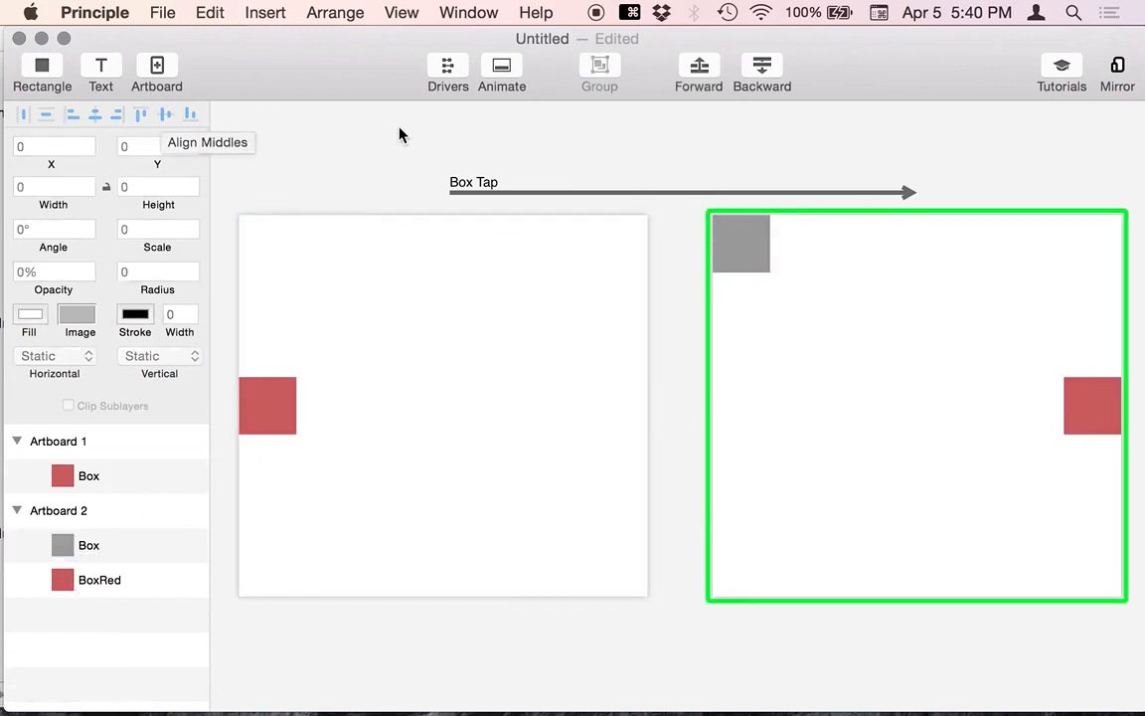
Preview the tap transition several times from the first artboard to see how the red and grey boxes animate.
key(super+grave)
click(1019, 334)
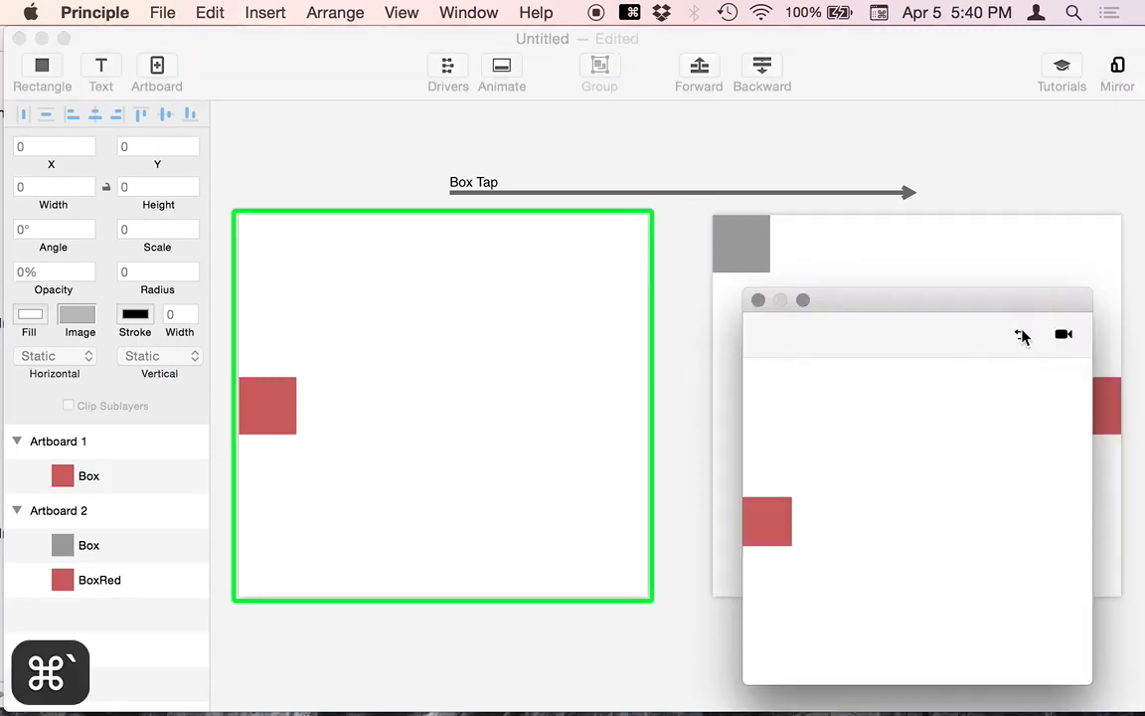
click(766, 523)
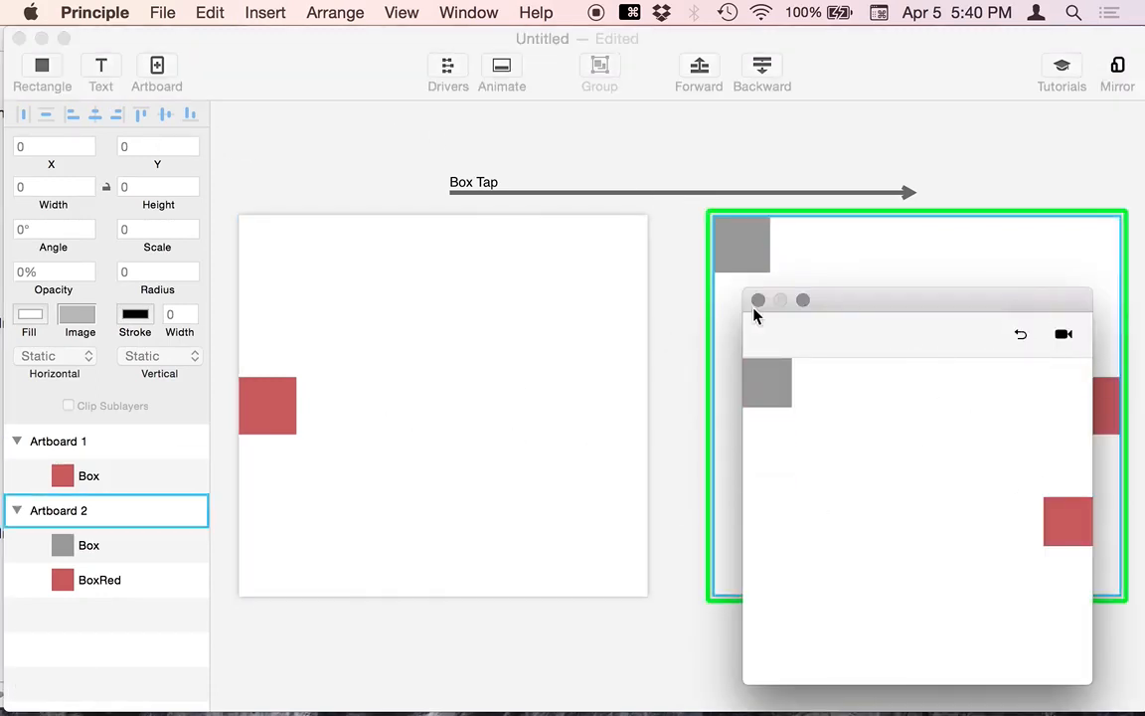
click(1024, 336)
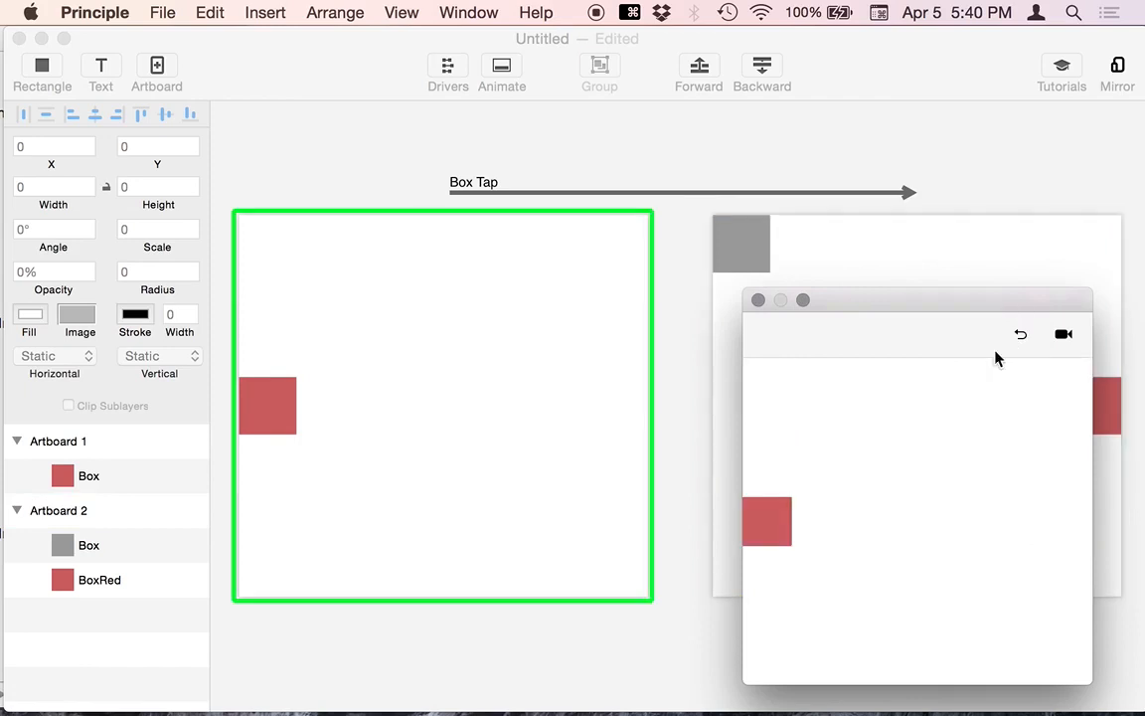
click(766, 523)
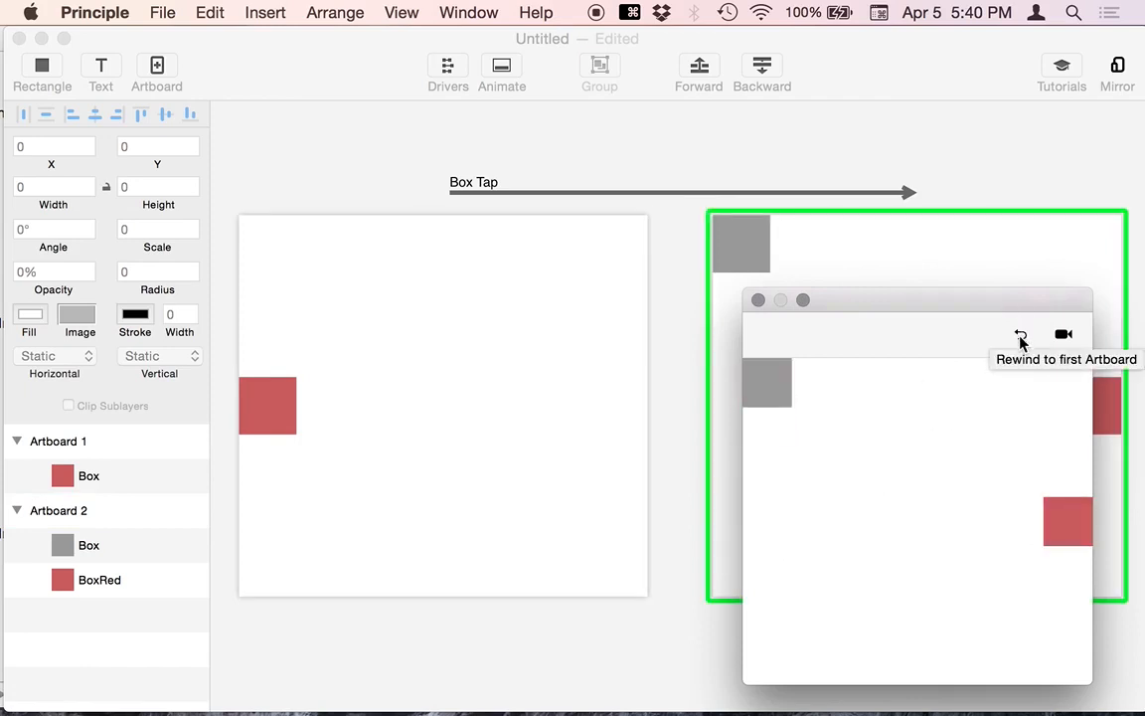
click(1020, 334)
click(761, 527)
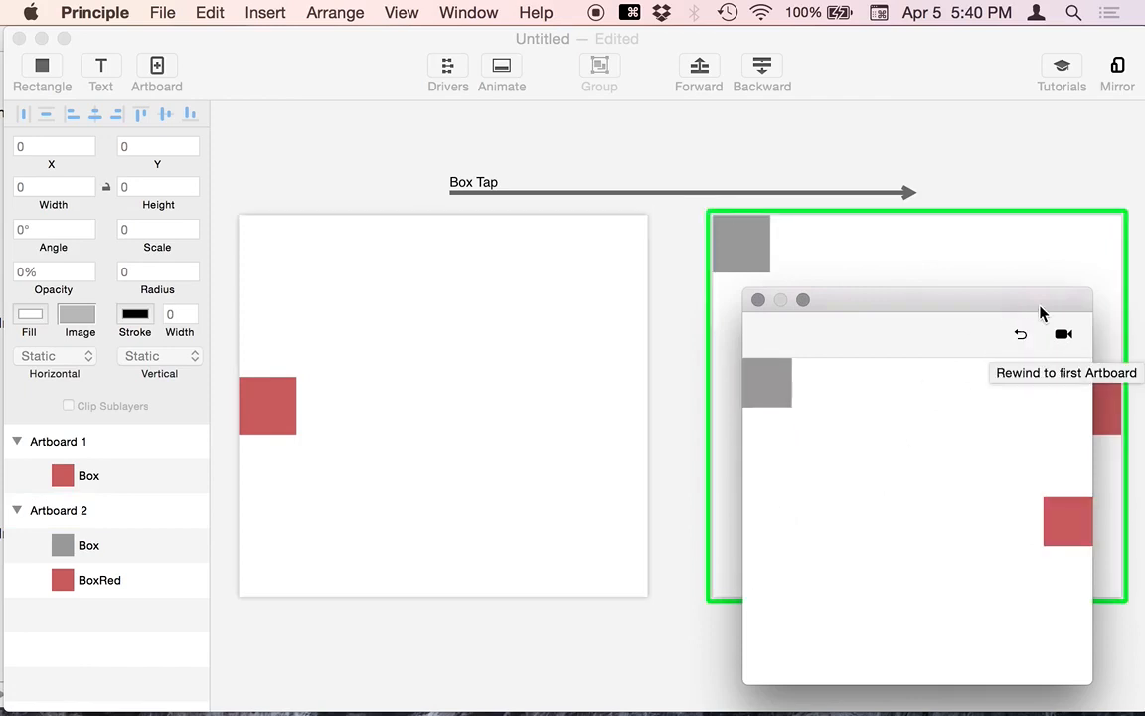
click(970, 148)
Compare the names of the box layers in Artboard 1 and Artboard 2.
click(310, 294)
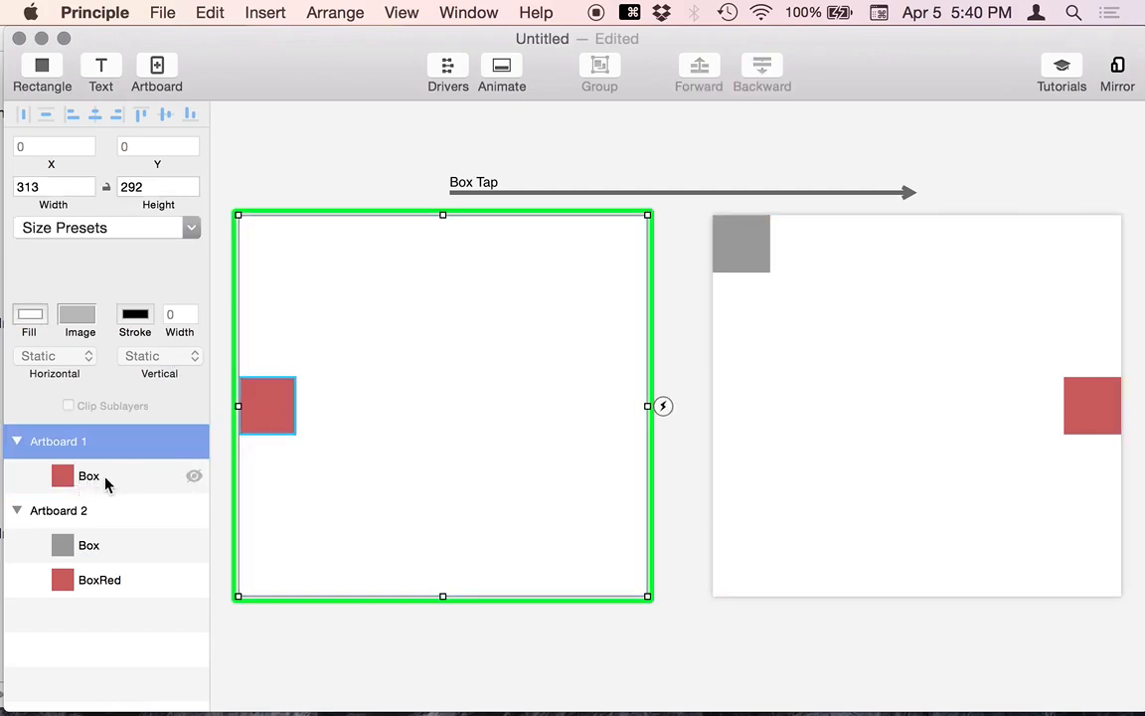
click(958, 410)
click(89, 553)
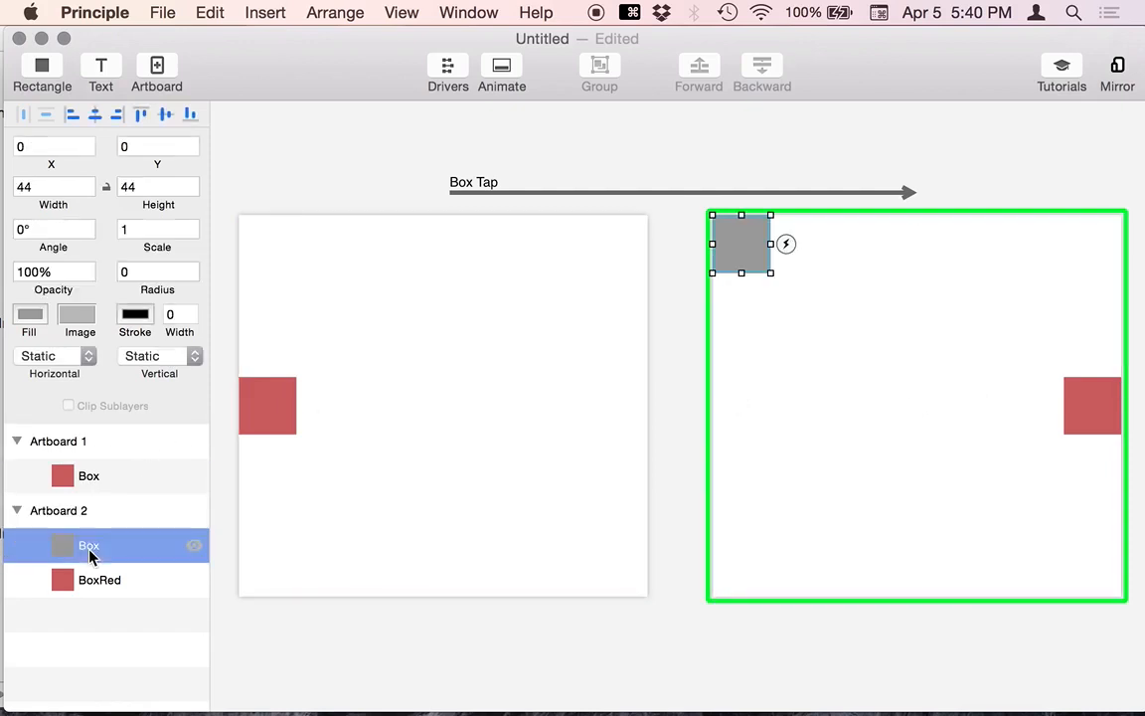
click(88, 477)
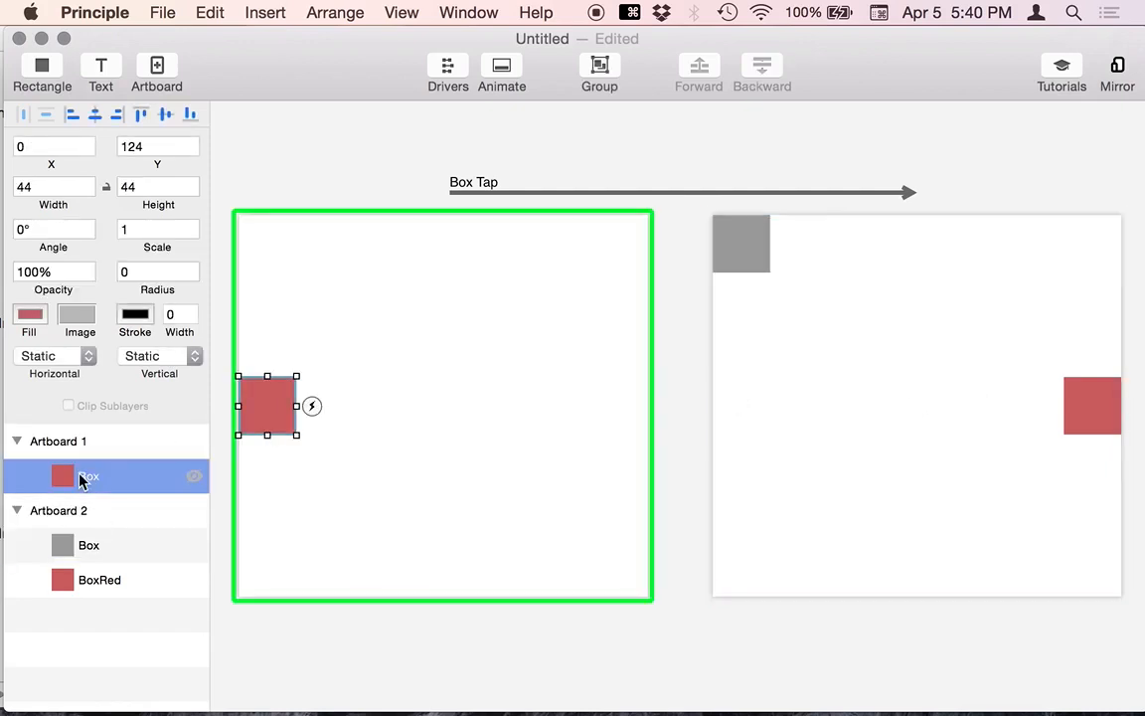
click(96, 548)
click(108, 588)
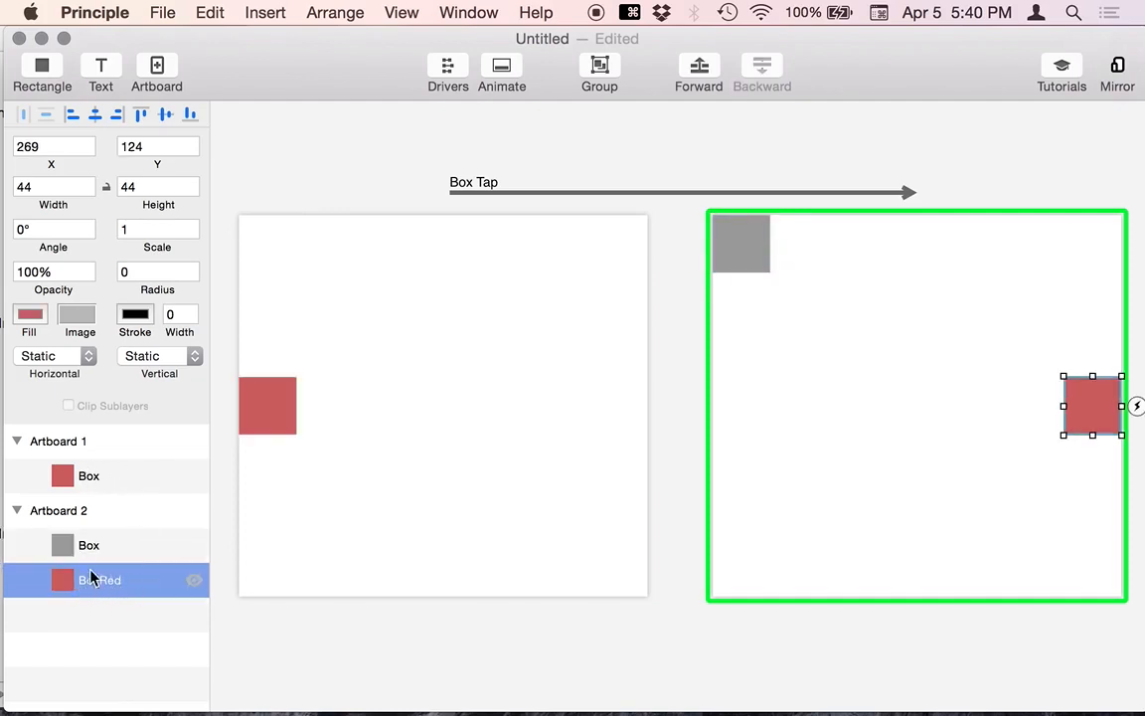
Rename the grey rectangle layer in Artboard 2 as GreyBox.
click(85, 545)
click(83, 543)
text(GreyBOx)
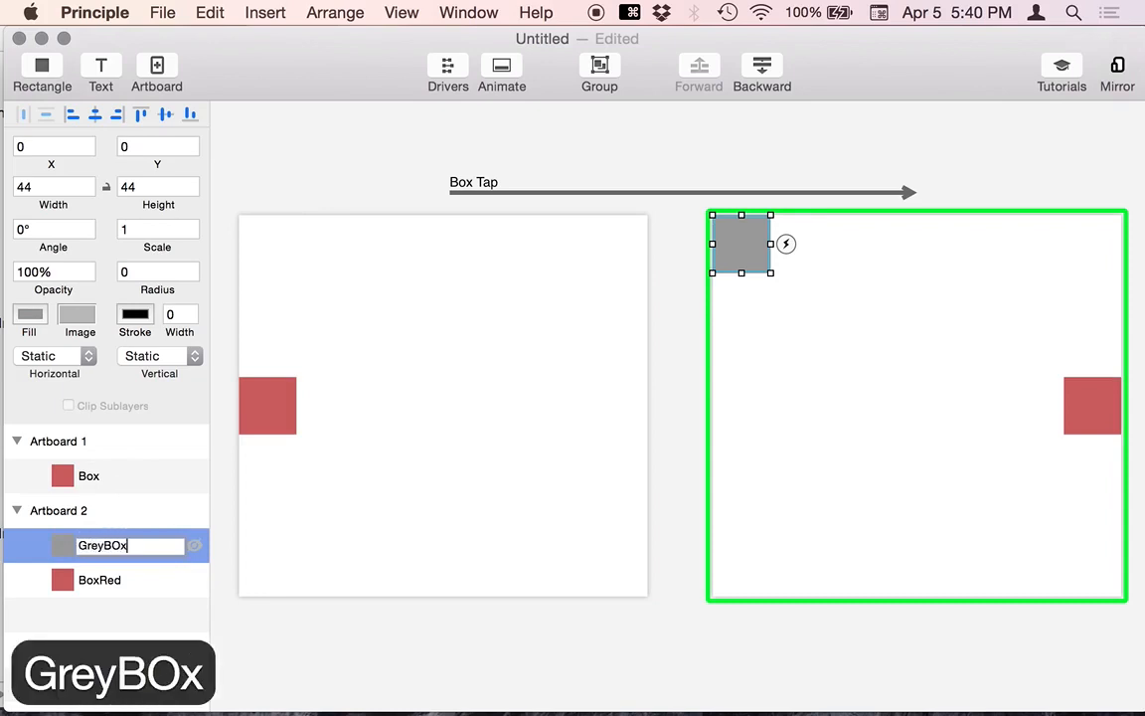
key(BackSpace)
key(BackSpace)
text(ox)
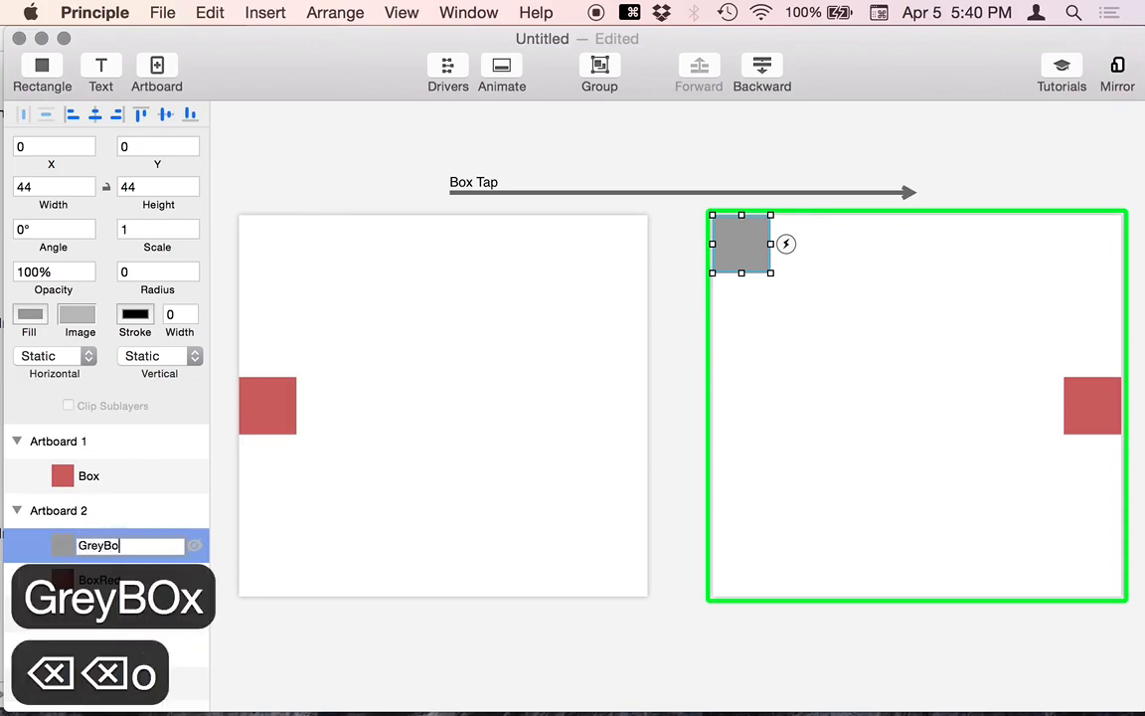
key(Return)
Rename the red BoxRed layer in Artboard 2 as Box.
click(96, 581)
click(95, 582)
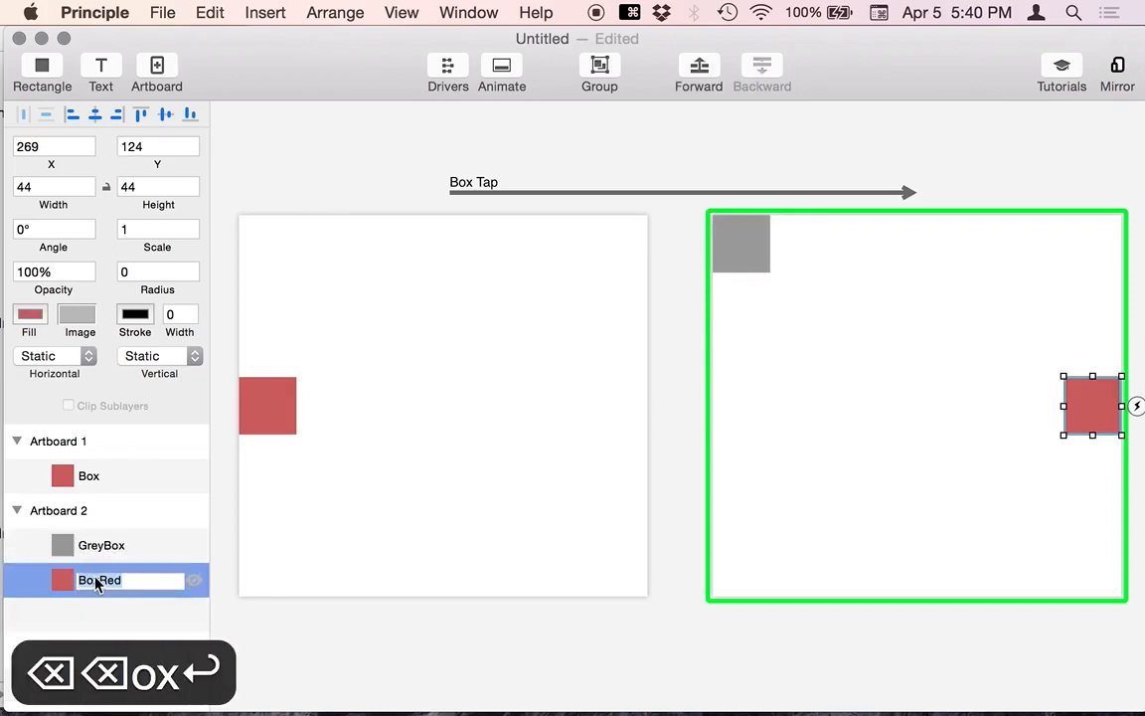
text(Box)
click(296, 194)
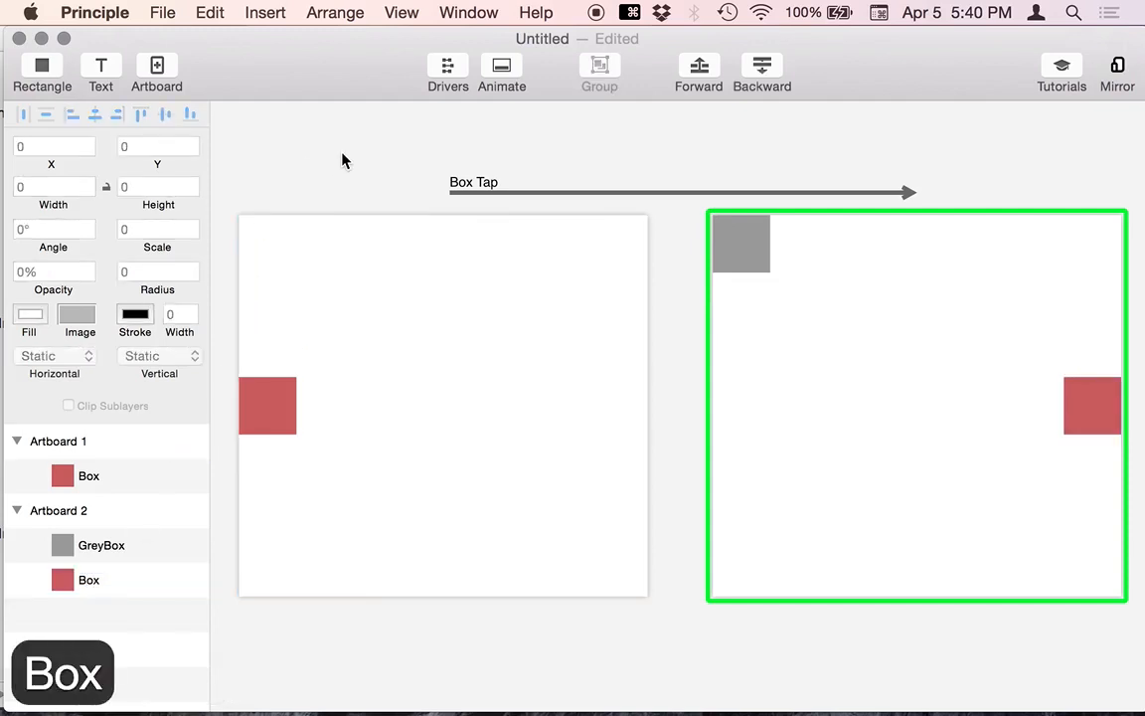
Replay the tap transition from the first artboard to check how the red Box and GreyBox behave with their new names.
key(super+grave)
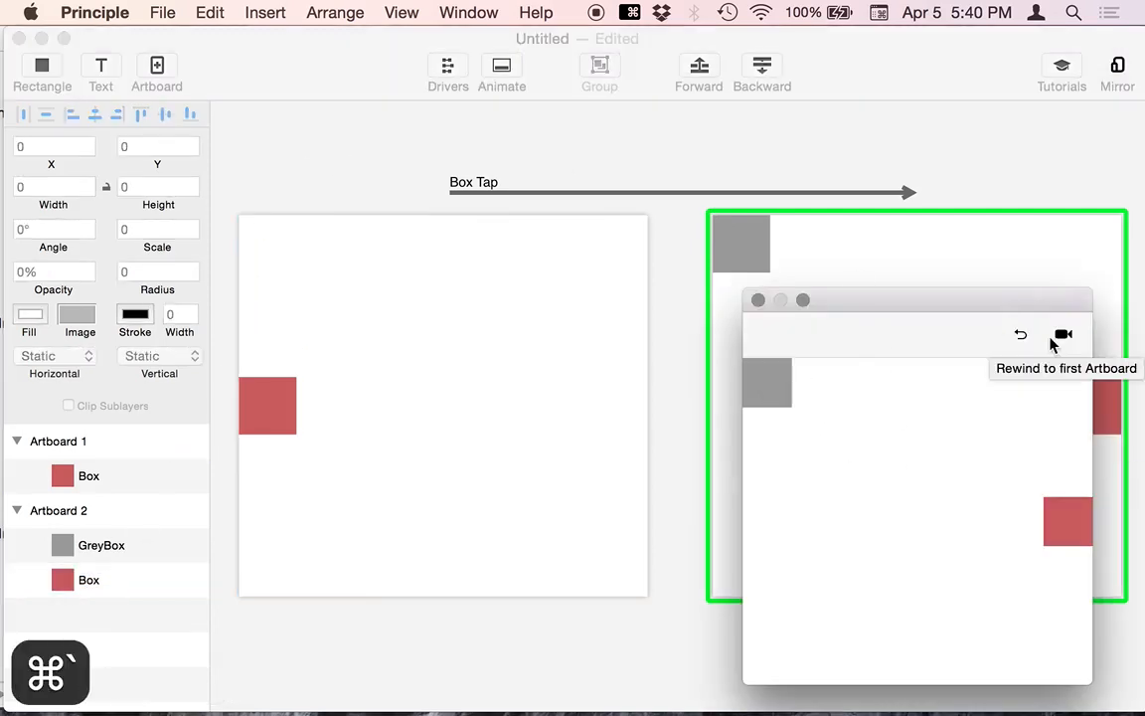
click(1018, 335)
click(747, 535)
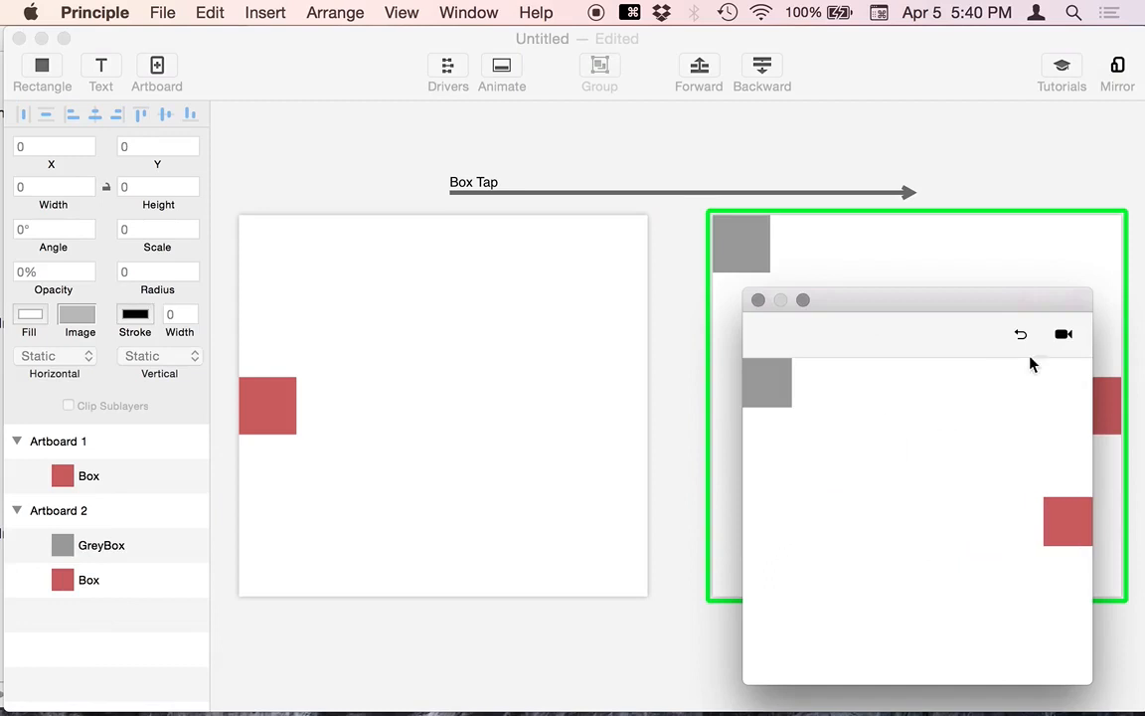
click(1021, 341)
click(781, 528)
click(1021, 338)
click(940, 174)
Copy GreyBox from Artboard 2 into Artboard 1 and place the copy in the lower-left corner of the artboard.
click(735, 242)
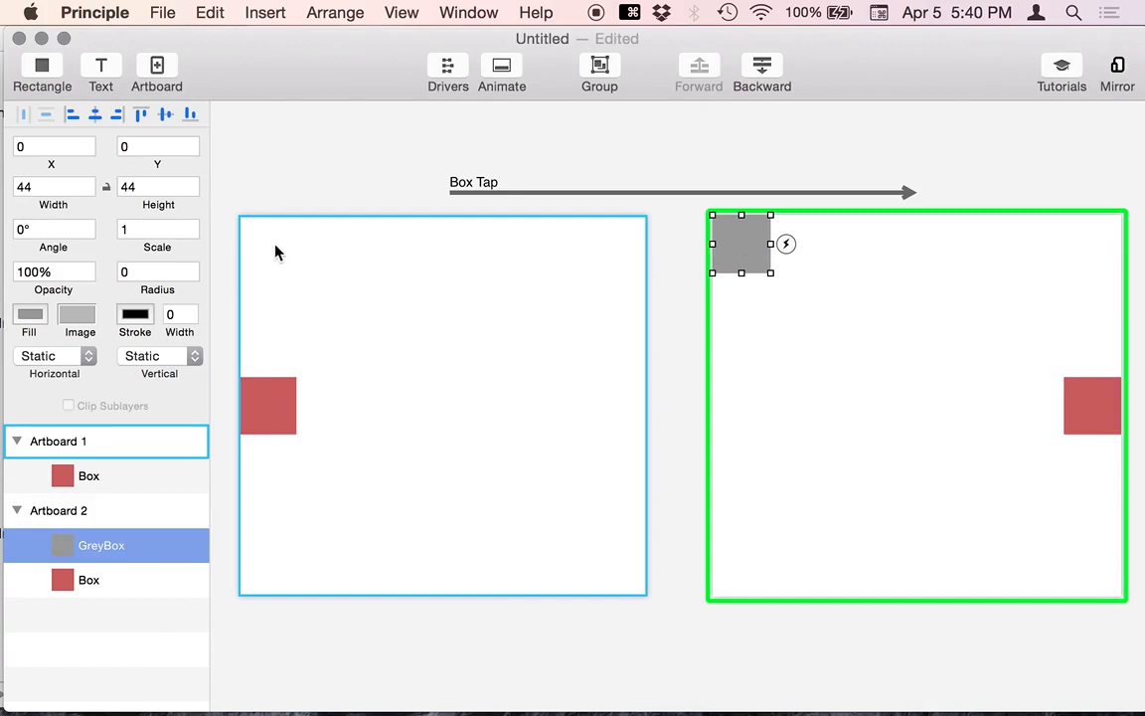
click(698, 157)
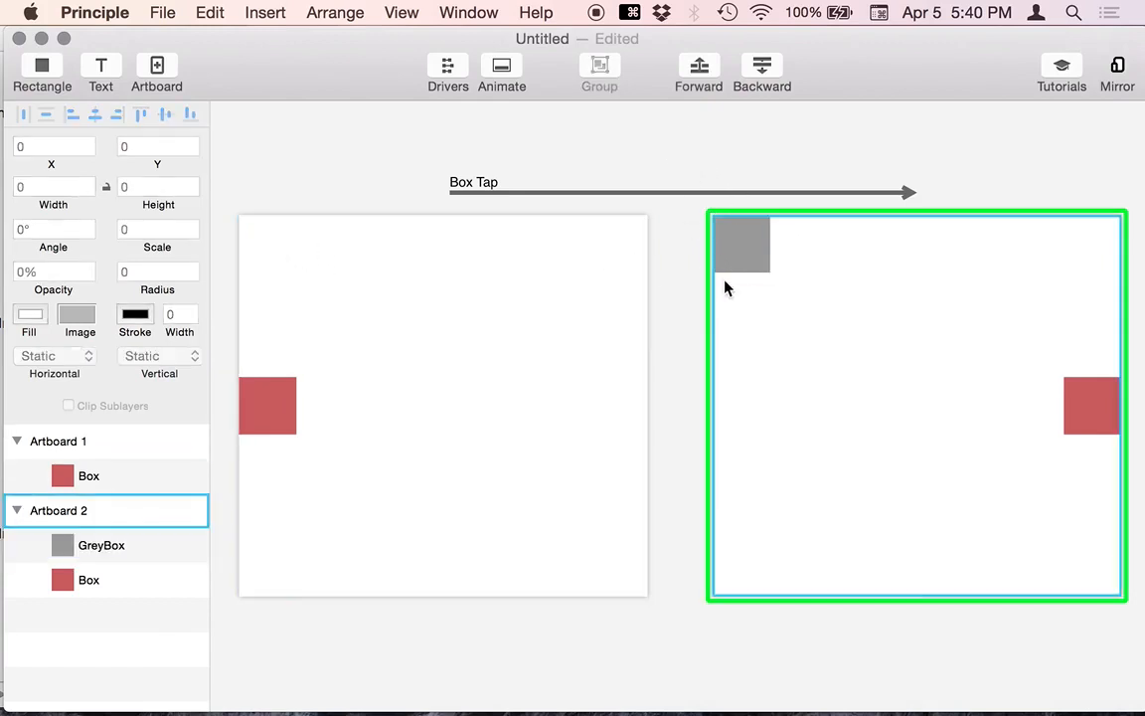
click(724, 284)
click(748, 246)
click(743, 167)
click(750, 228)
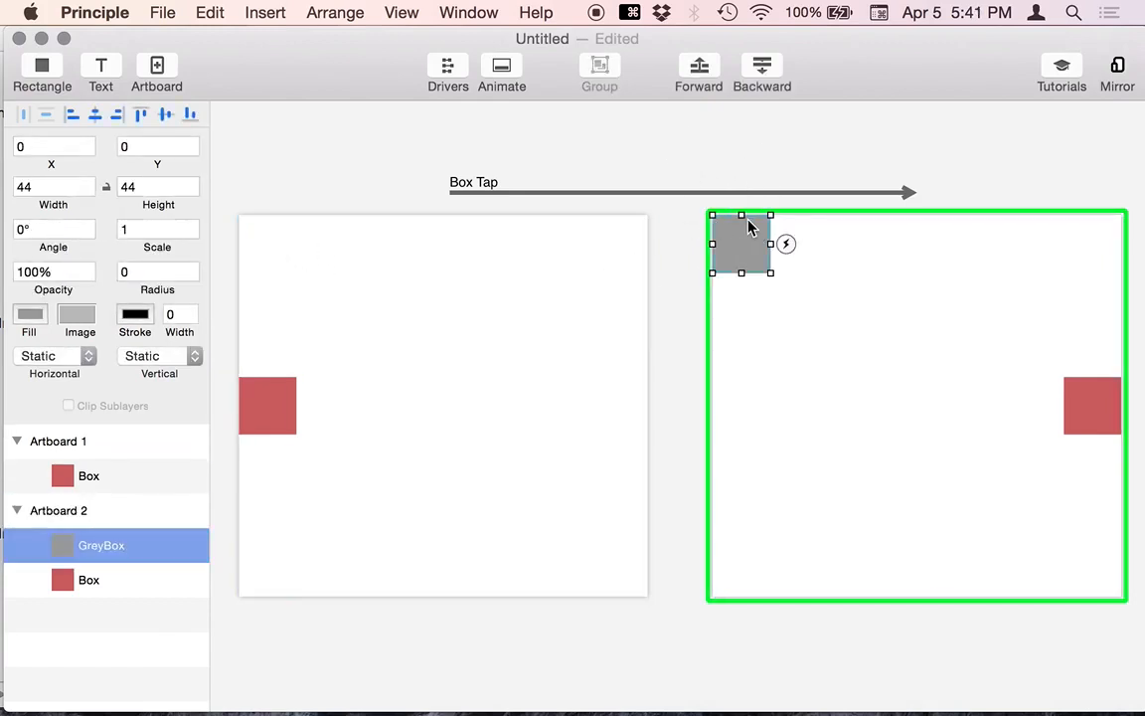
key(cmd+c)
click(348, 290)
key(cmd+v)
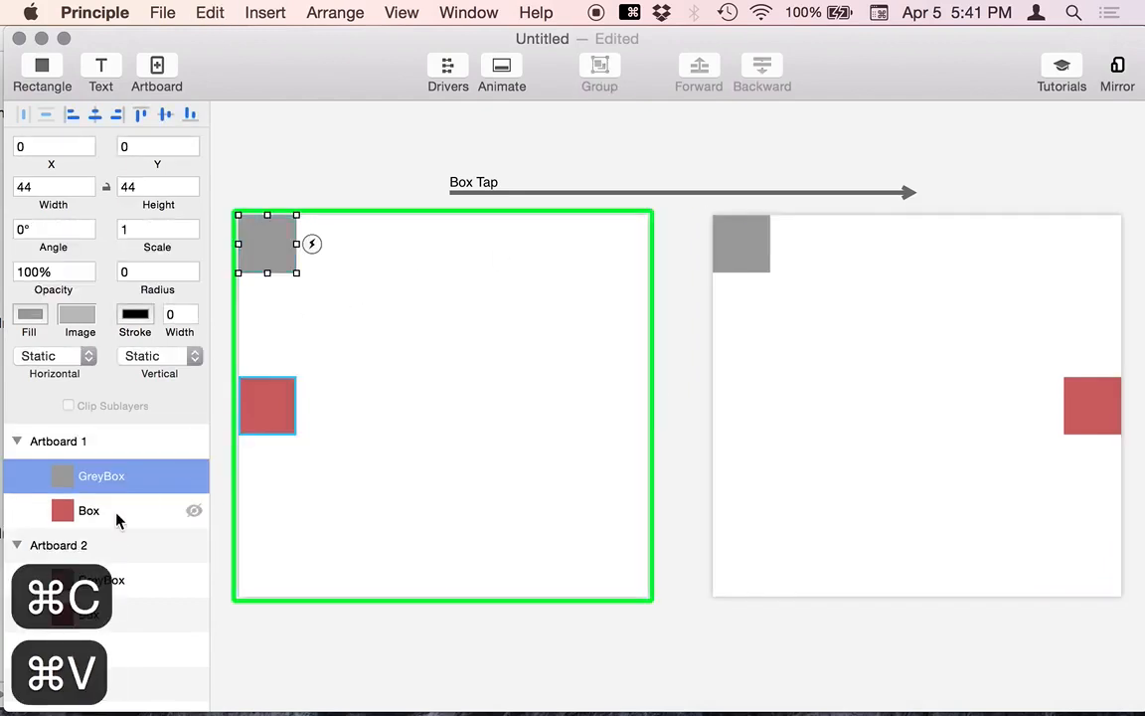
drag(281, 246, 264, 581)
click(354, 189)
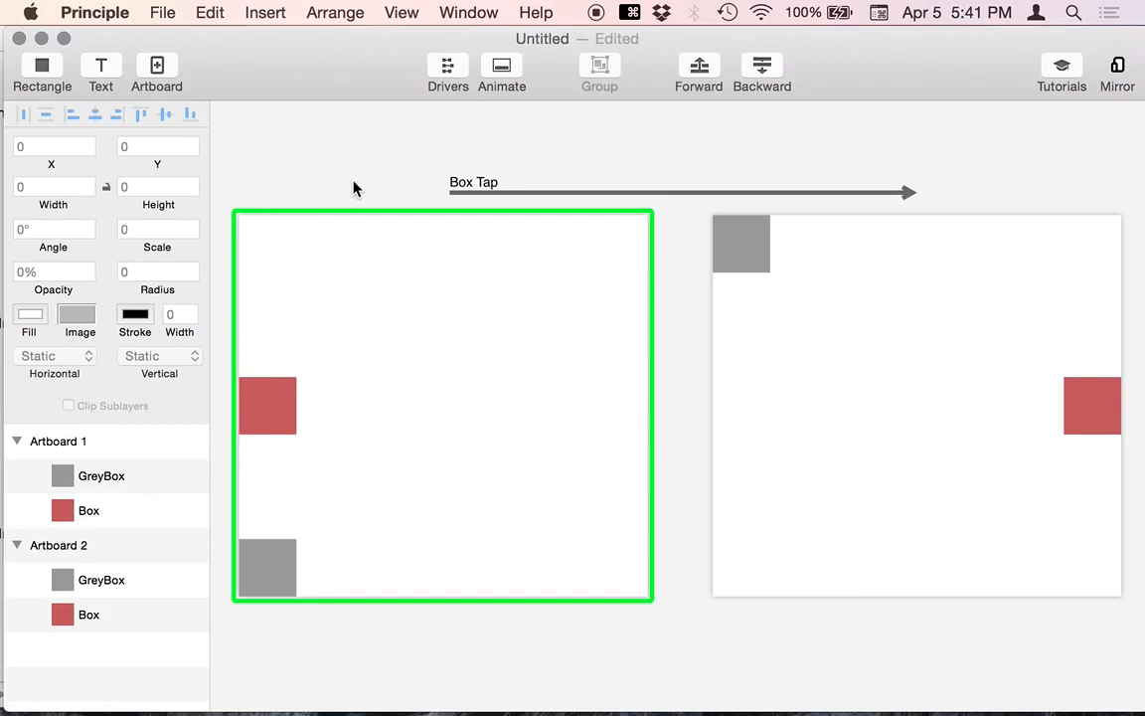
Preview the tap transition several times from the first artboard to see both boxes animate.
key(super+grave)
click(766, 524)
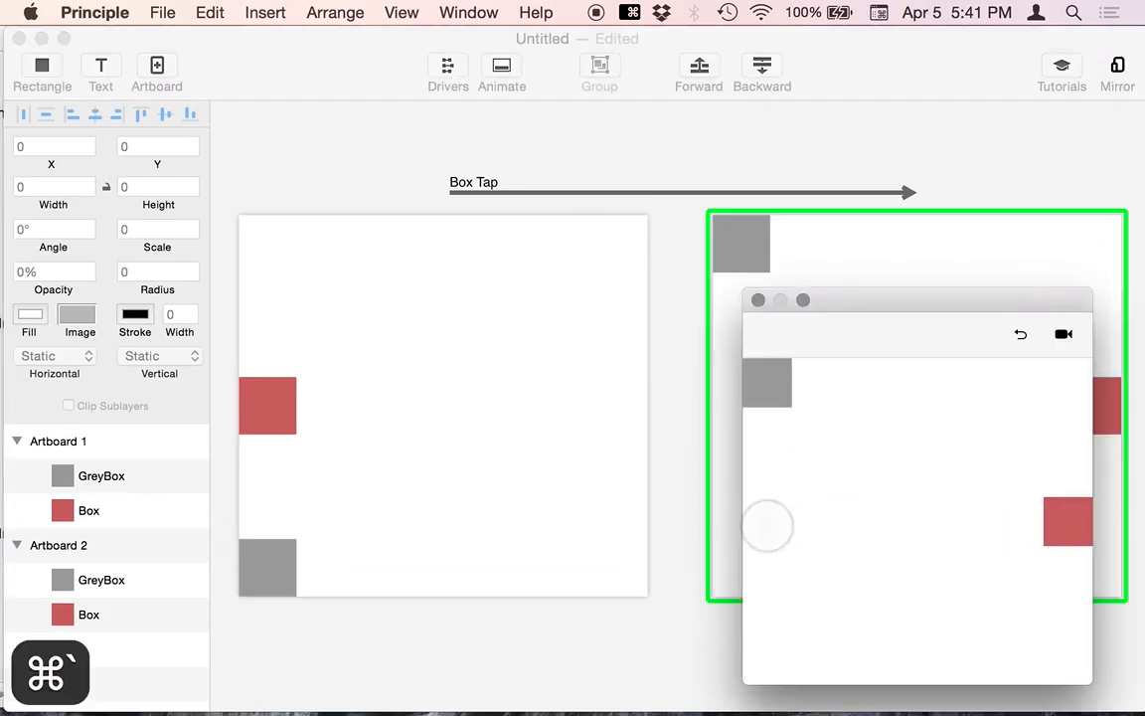
click(1024, 339)
click(766, 524)
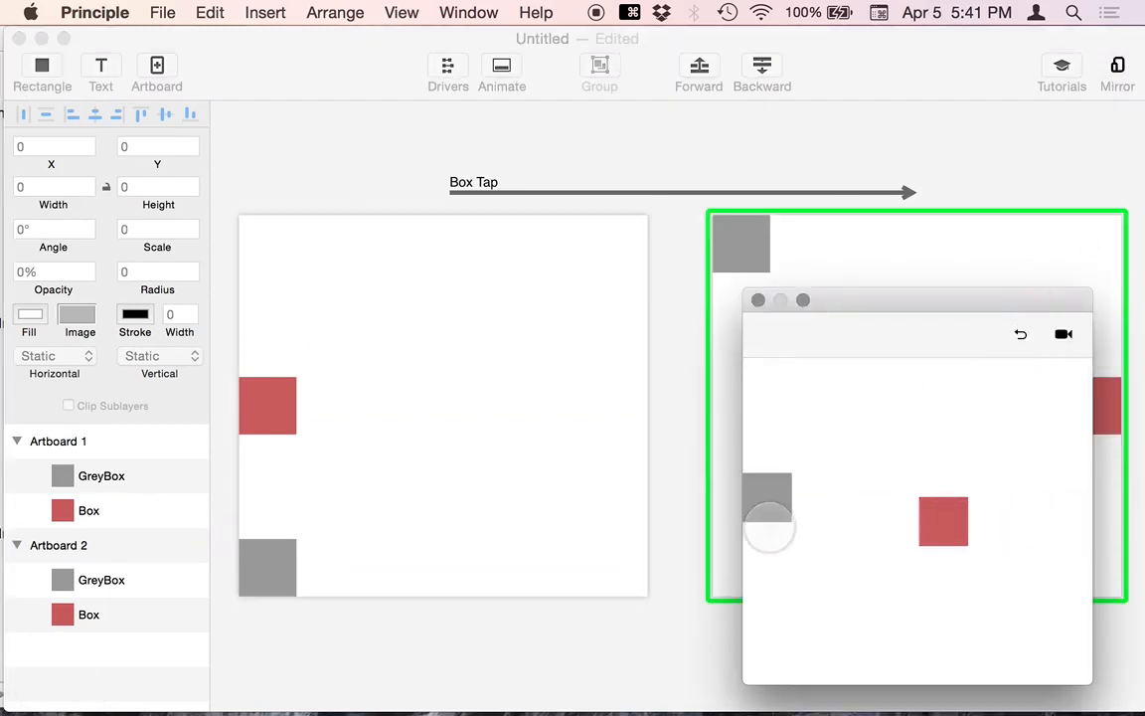
click(1020, 338)
click(767, 521)
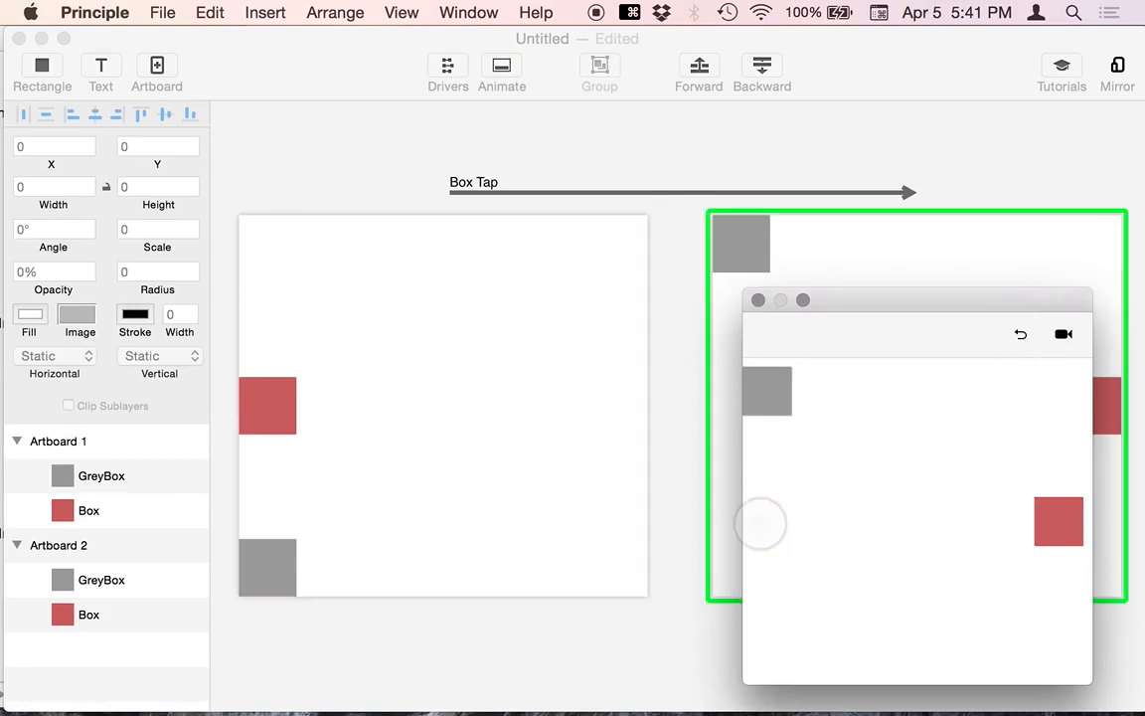
click(802, 300)
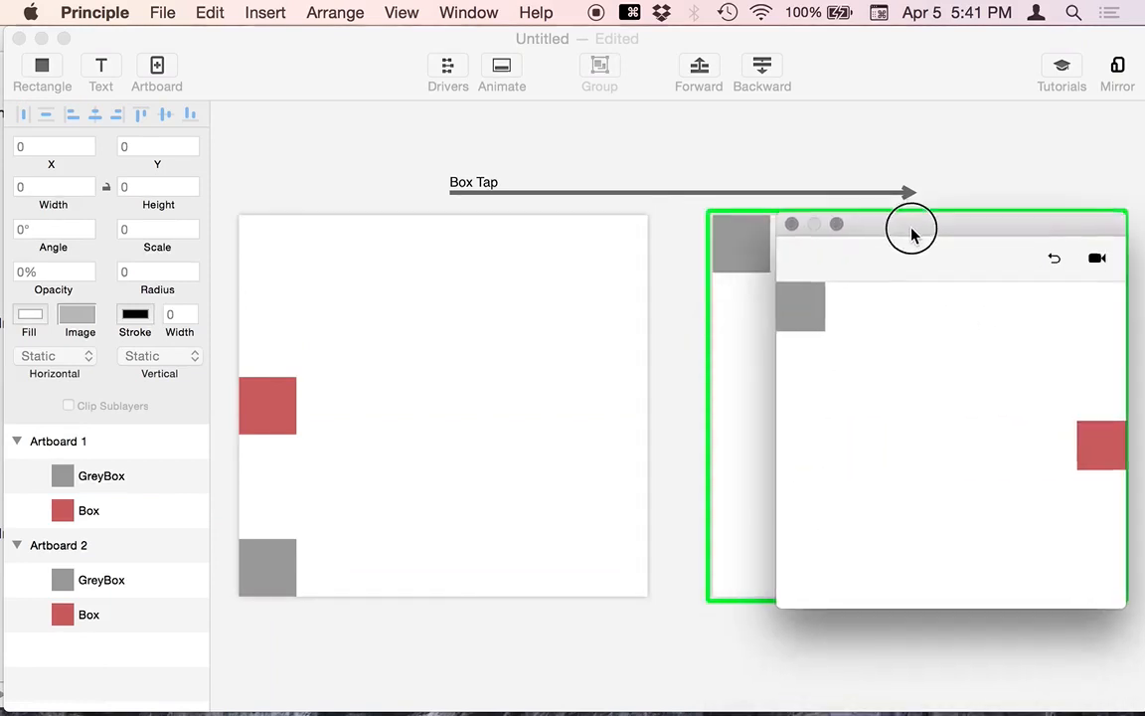
click(750, 169)
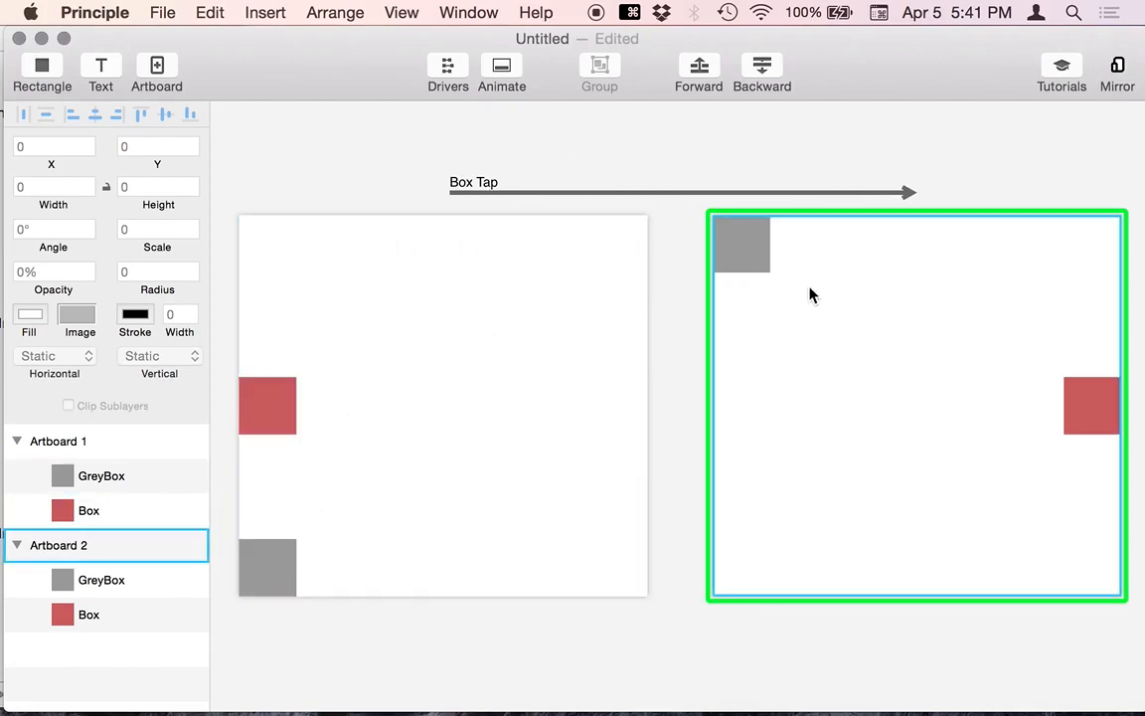
Open the animation timeline for the transition from Artboard 1 to Artboard 2.
click(471, 194)
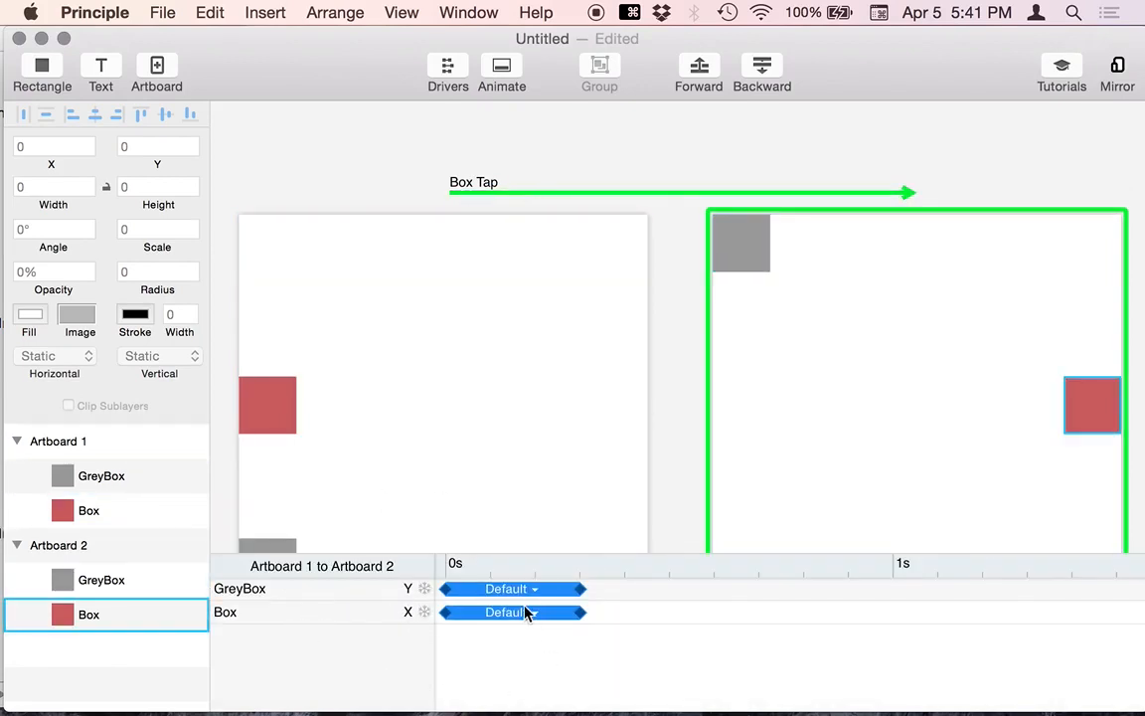
click(501, 71)
click(501, 71)
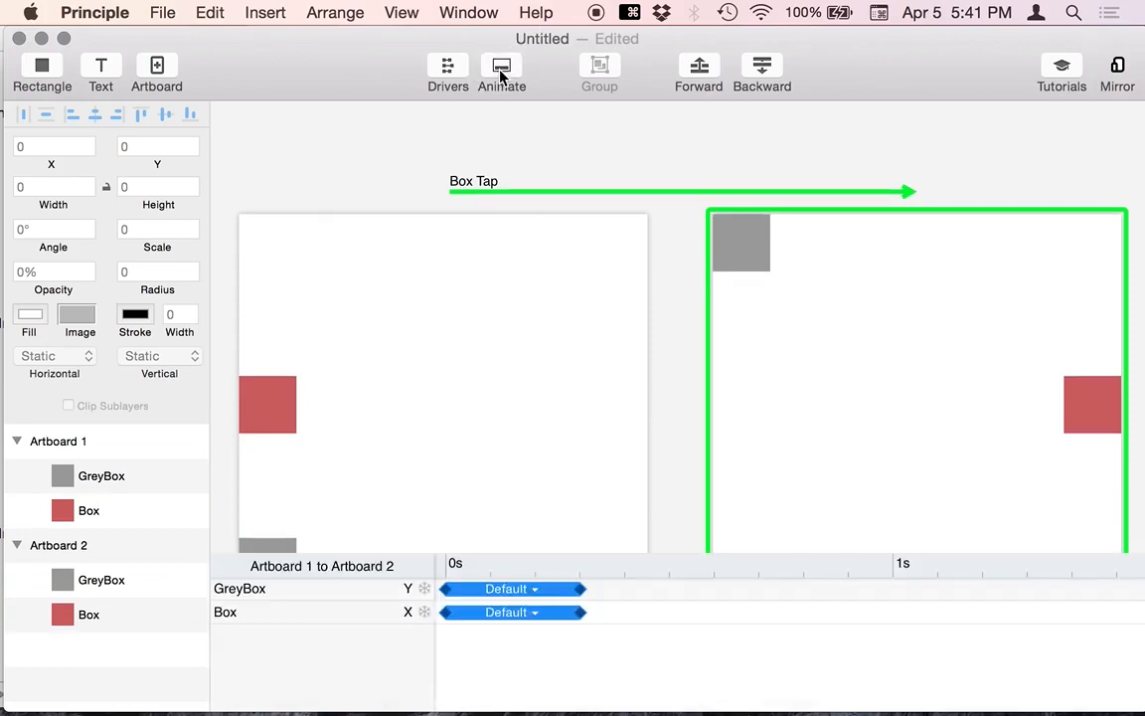
click(501, 72)
click(501, 72)
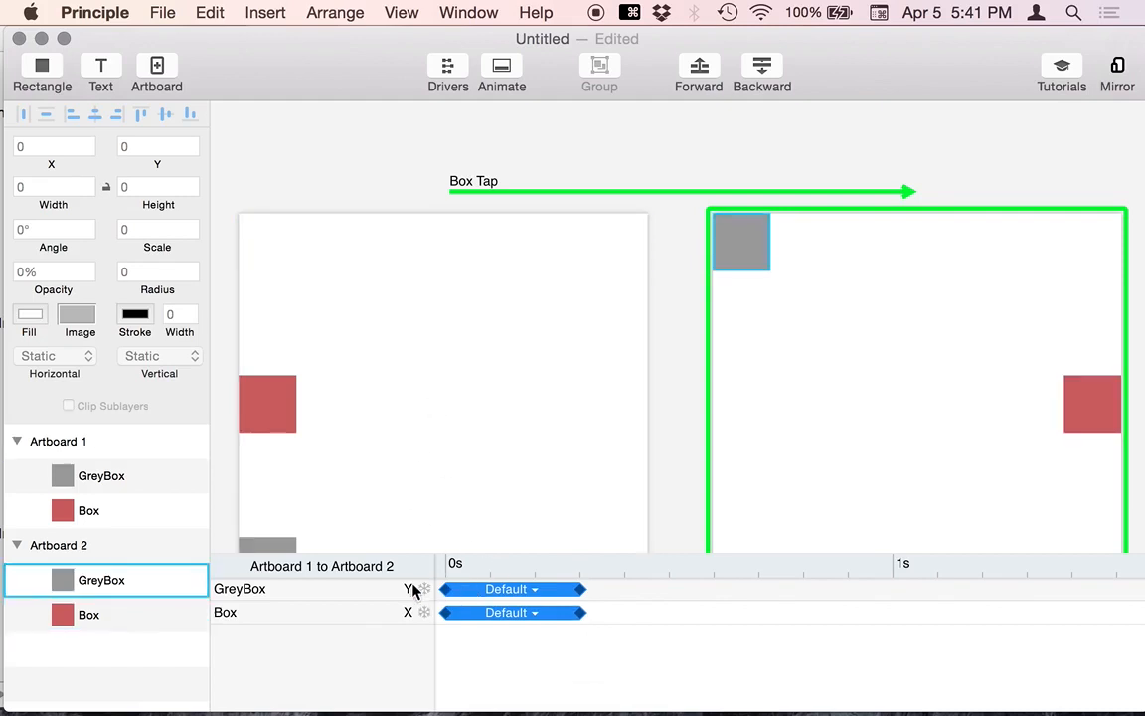
Delay GreyBox's Y animation so that it ends at about 0.53 s, and preview the tap transition.
drag(471, 589, 573, 594)
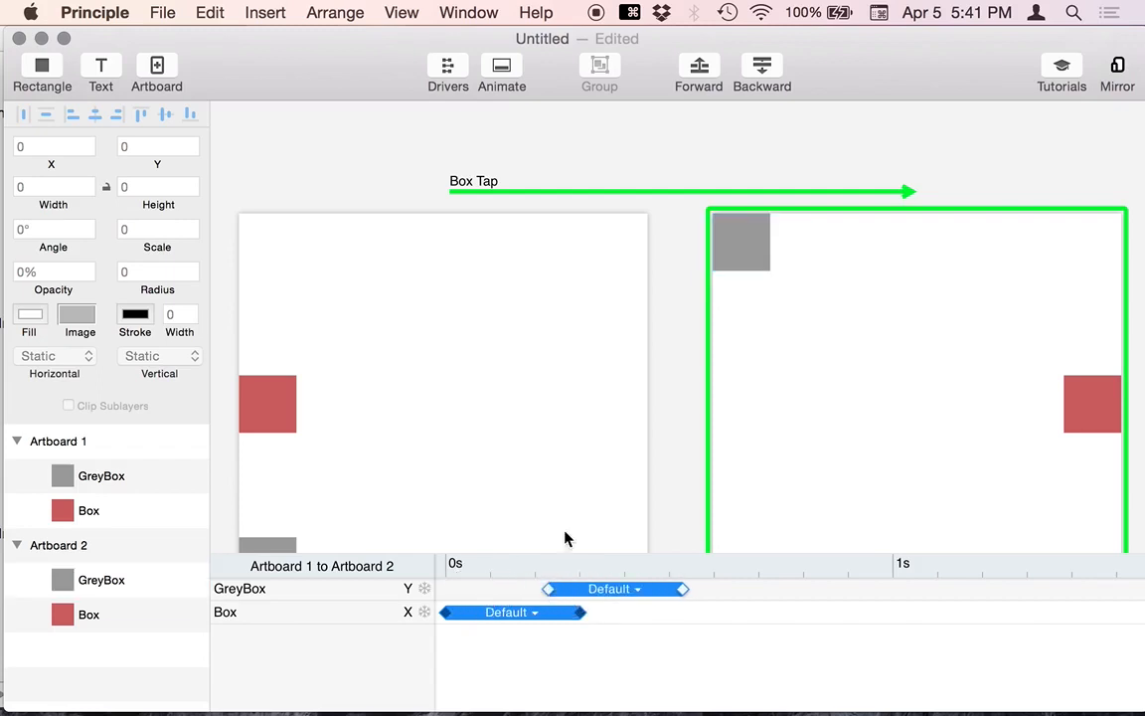
key(super+grave)
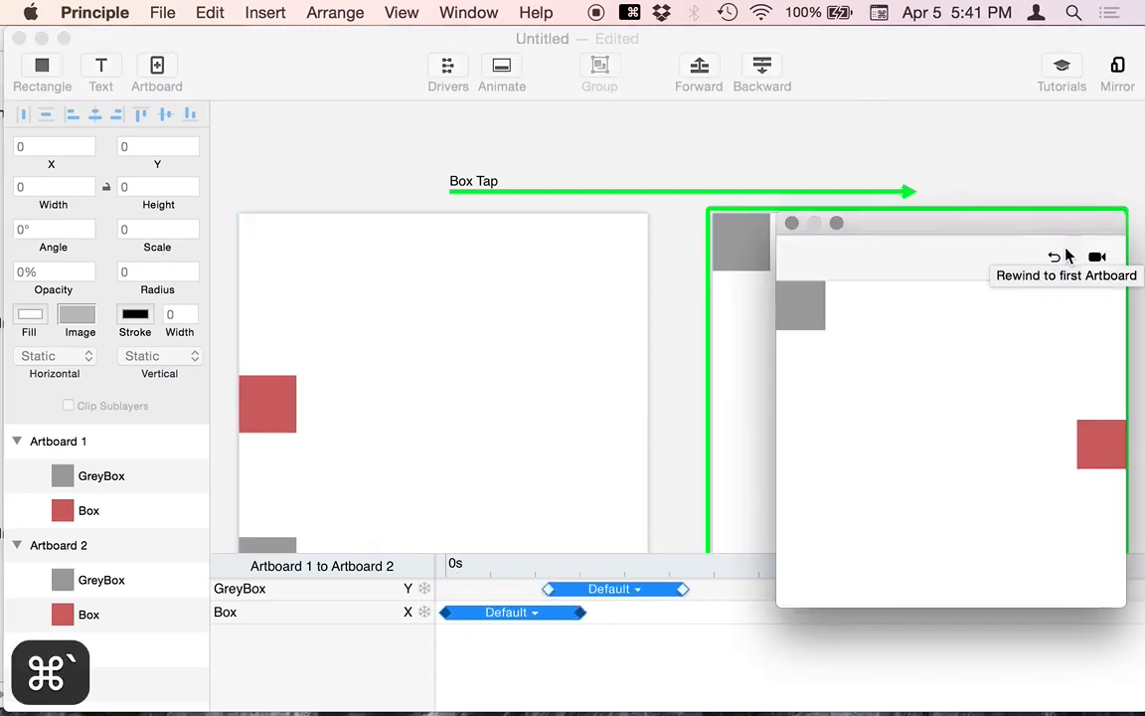
click(1054, 256)
click(801, 450)
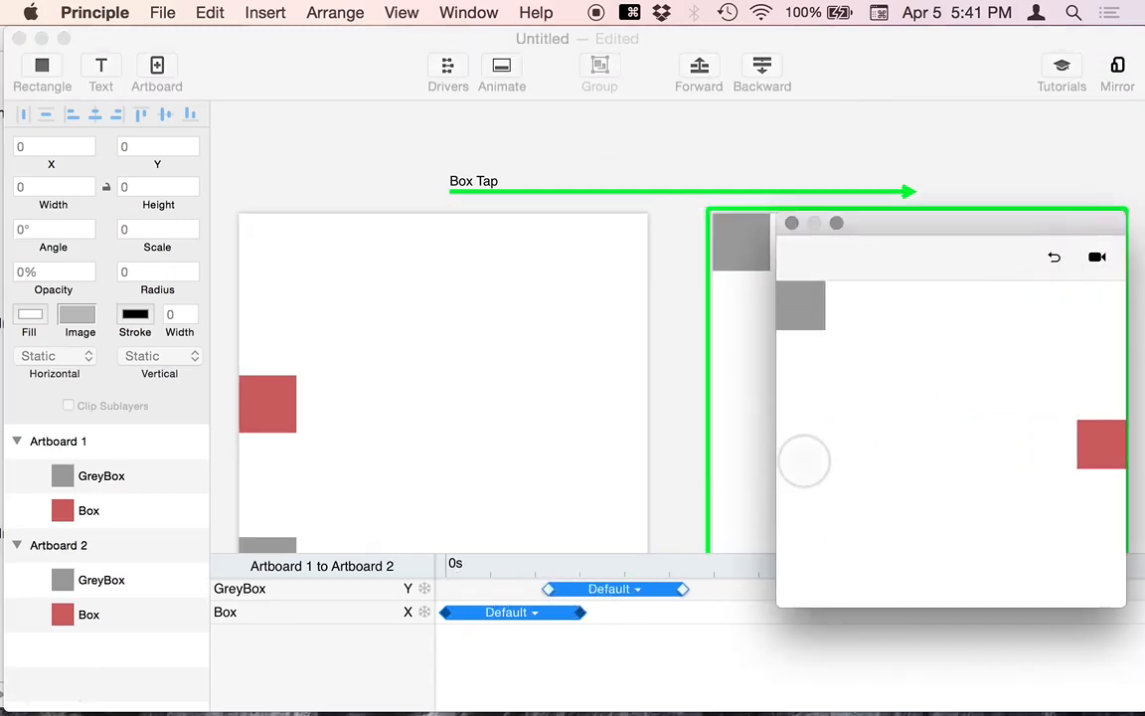
click(1053, 259)
click(809, 447)
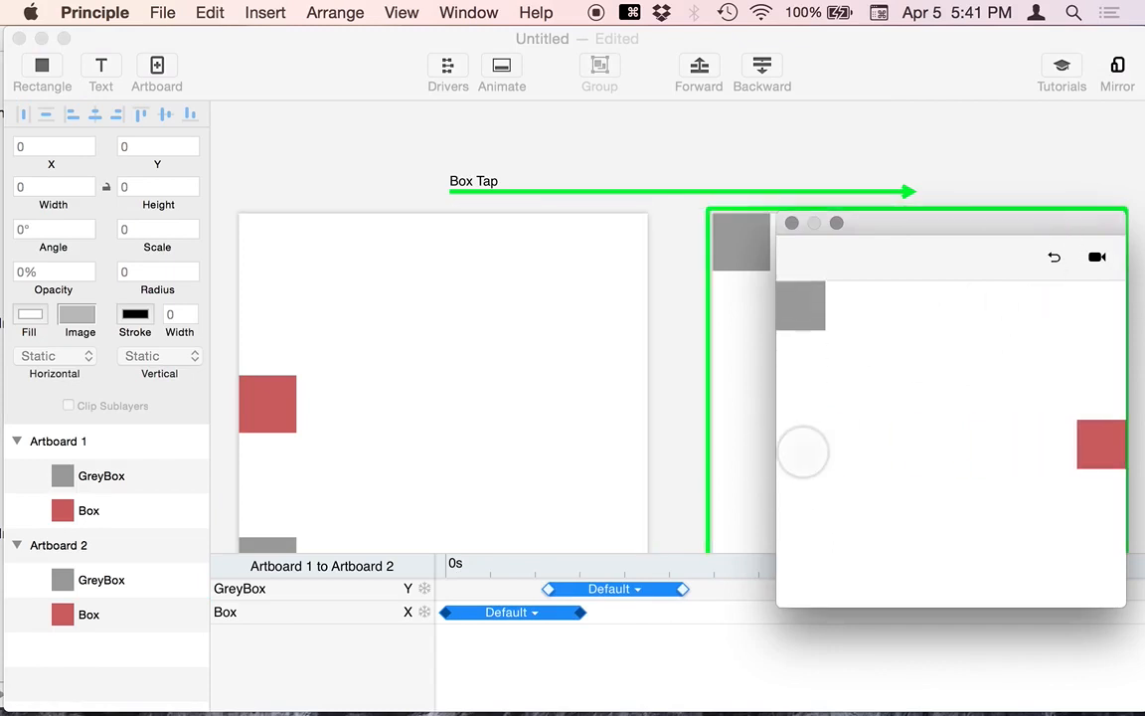
Shift GreyBox's Y animation earlier so it starts just after Box's X animation, and preview the transition again.
click(638, 593)
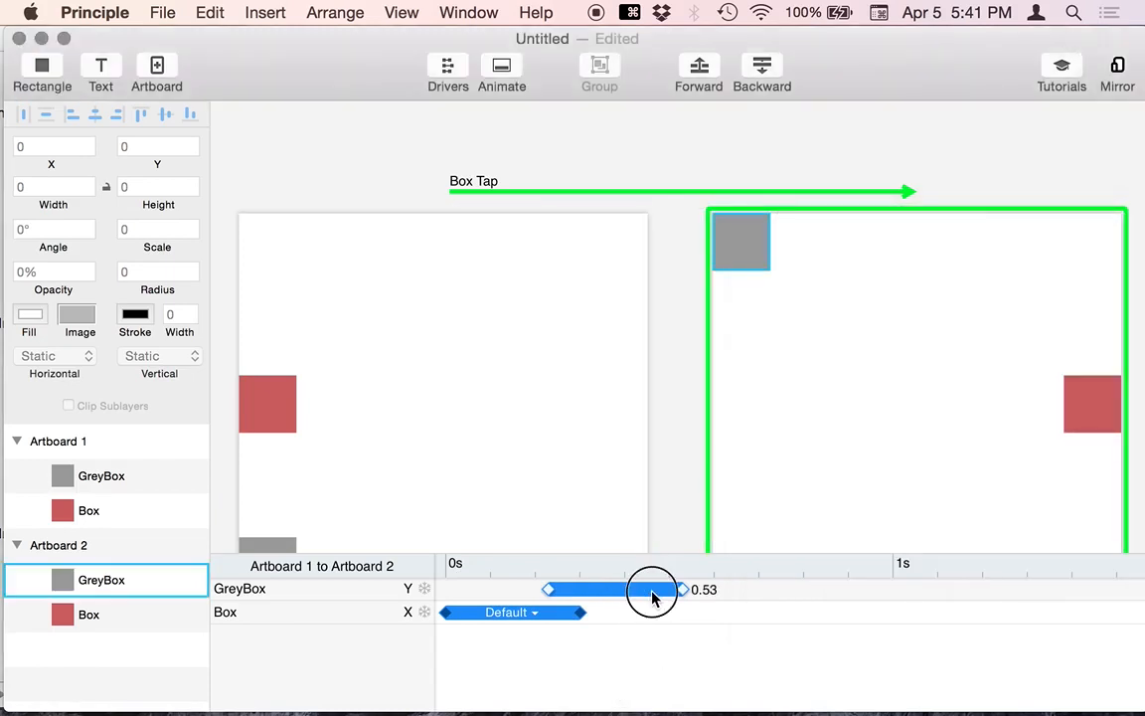
drag(652, 591, 563, 588)
click(609, 683)
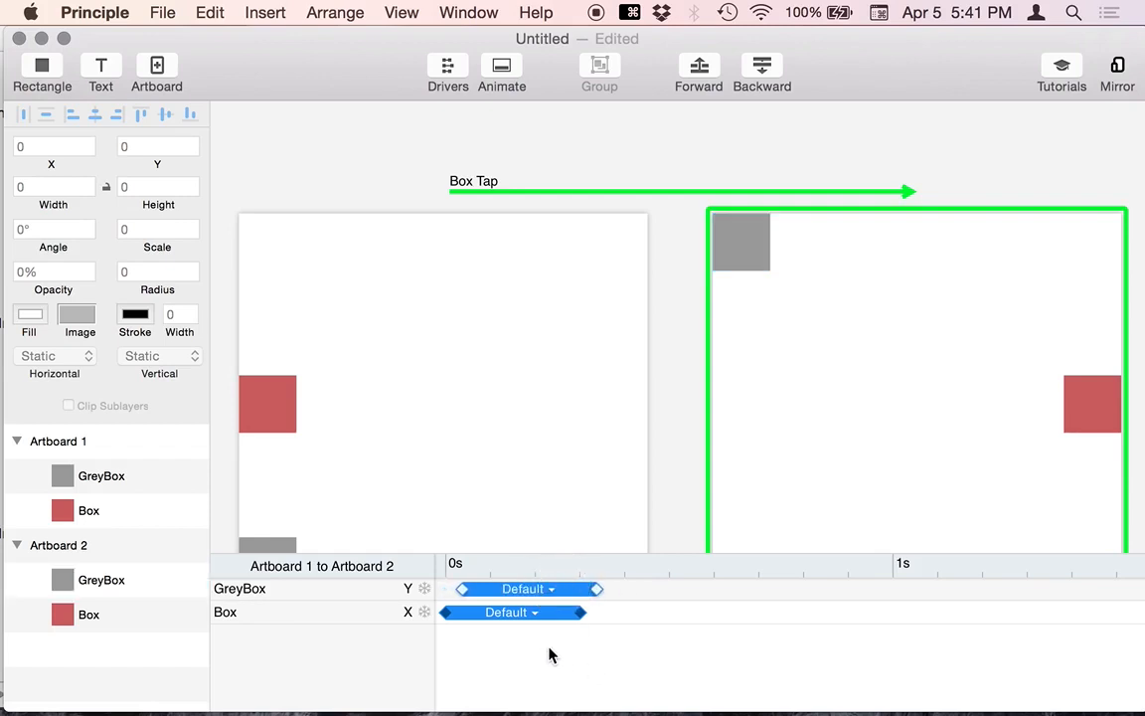
key(super+grave)
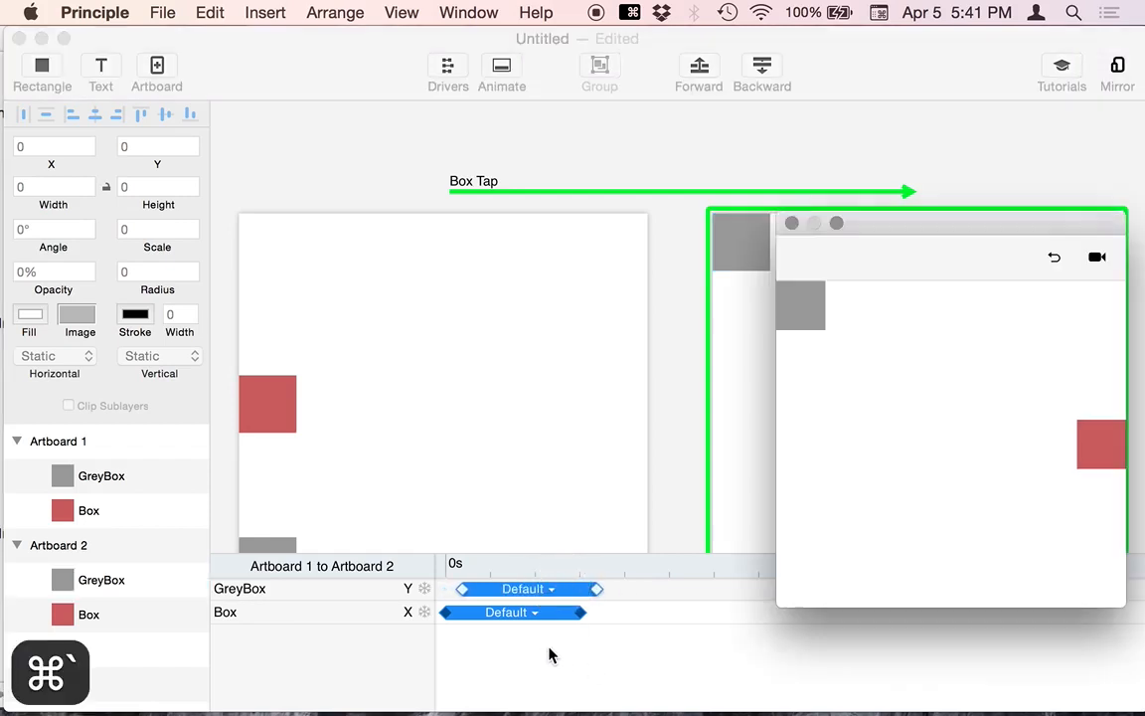
click(1054, 258)
click(810, 443)
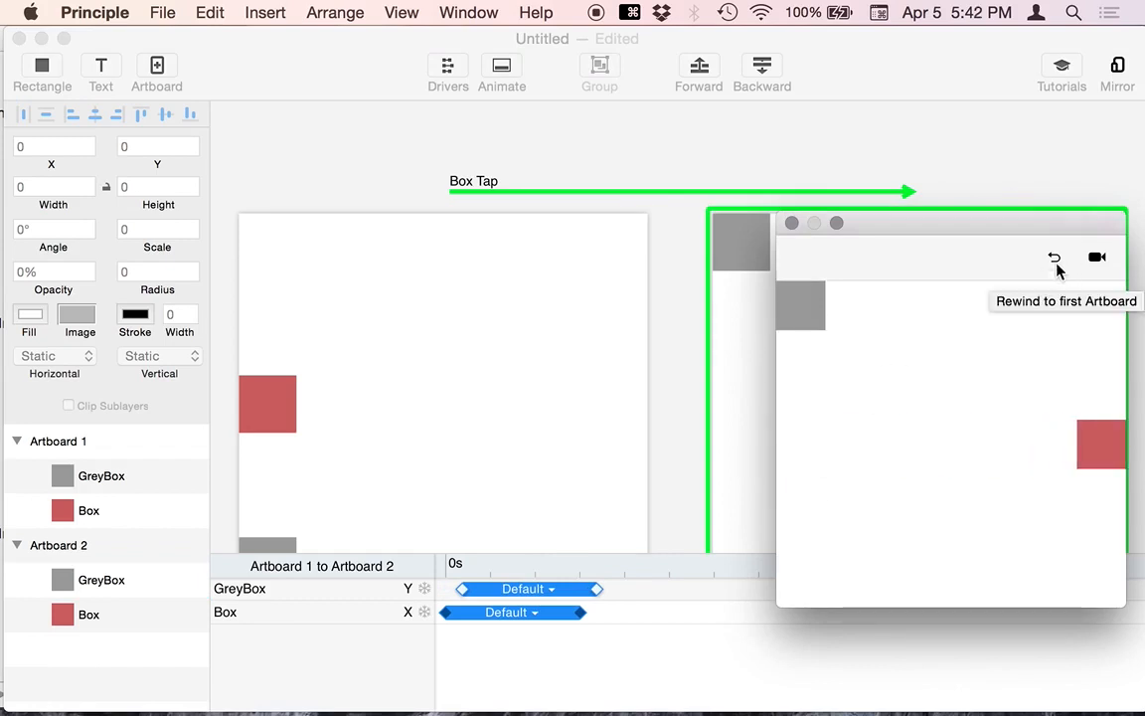
click(1053, 258)
click(805, 452)
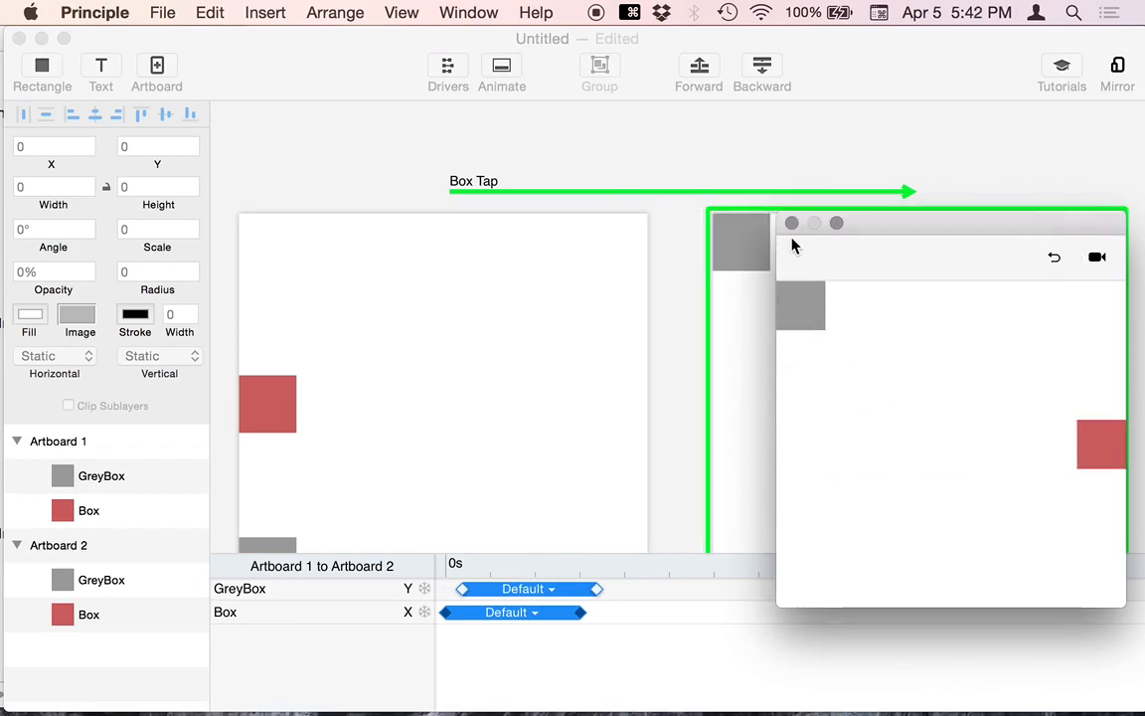
click(743, 177)
Place GreyBox directly beneath the red Box in both Artboard 2 and Artboard 1.
click(450, 358)
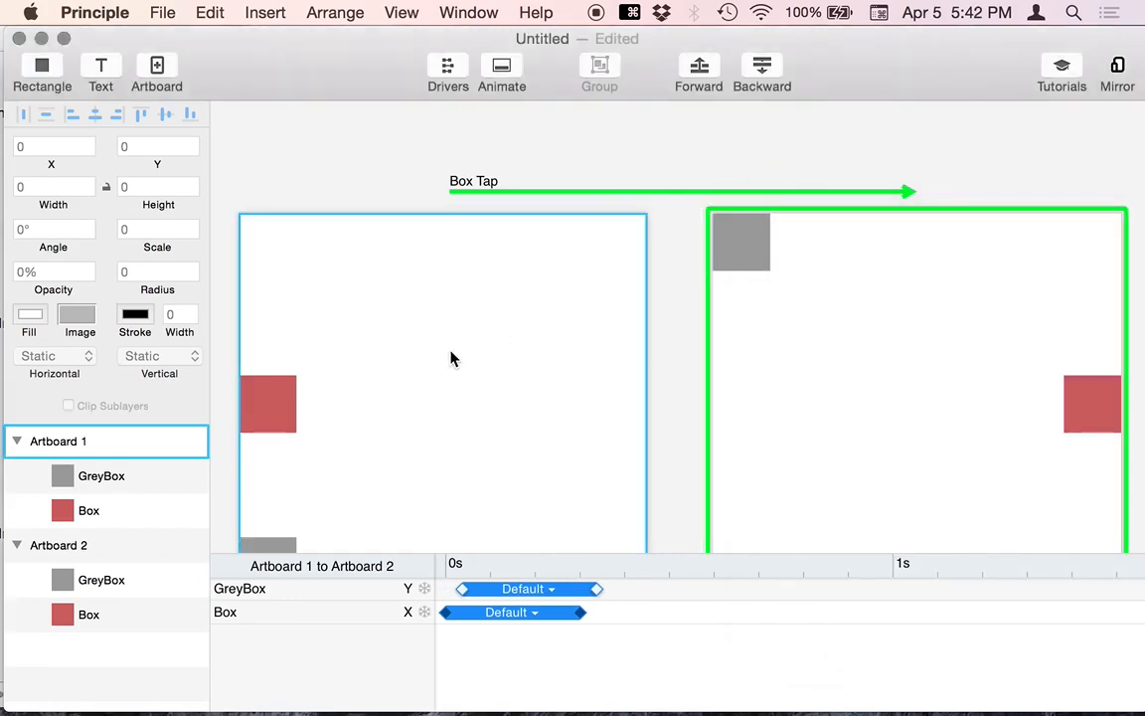
scroll(453, 358, down, 1)
click(775, 211)
drag(776, 210, 1126, 429)
drag(283, 522, 294, 419)
click(353, 140)
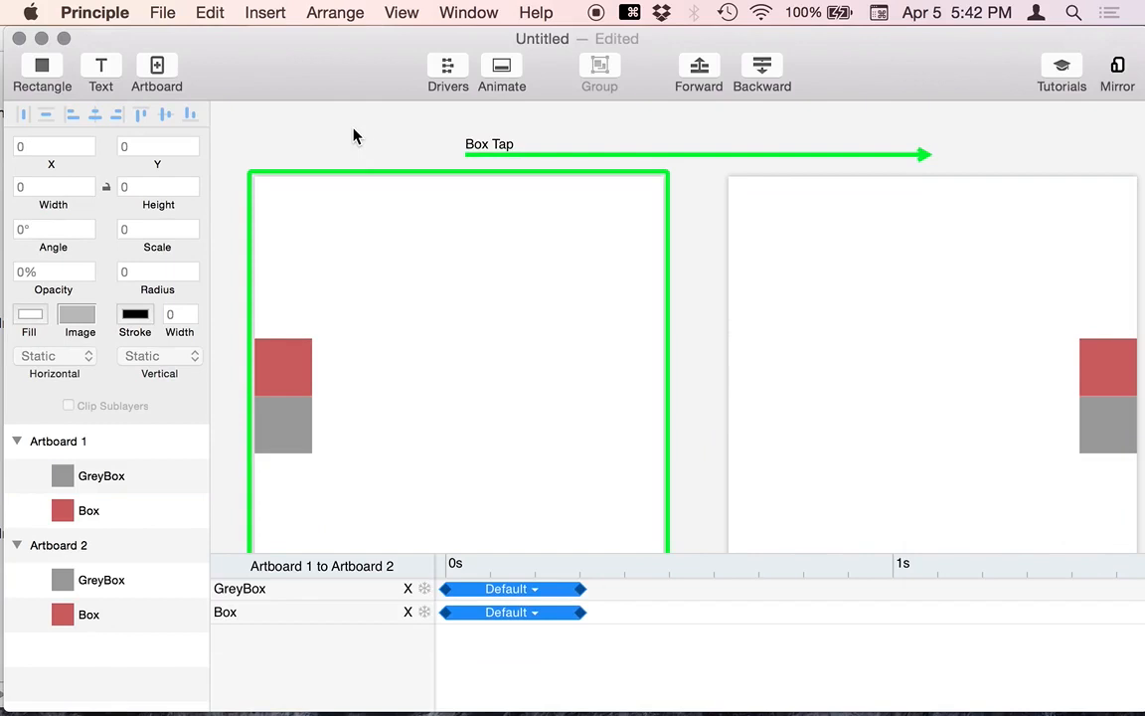
Preview the tap transition with the two stacked boxes sliding across the artboard.
key(super+grave)
click(805, 434)
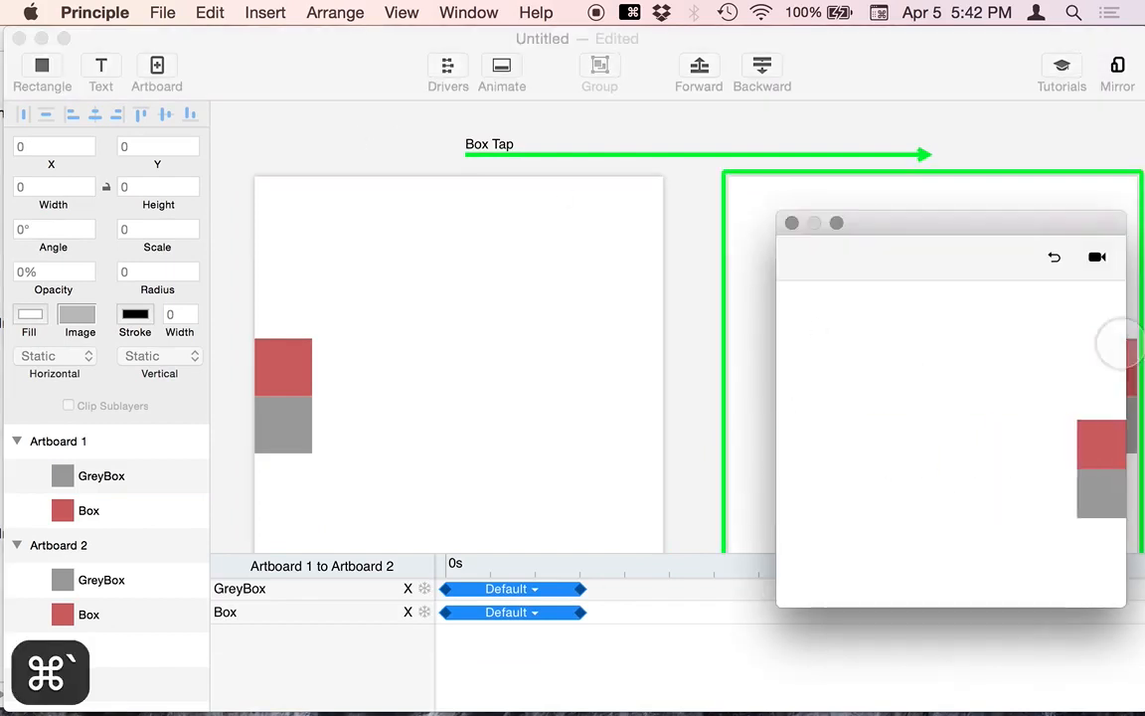
click(791, 223)
Delay GreyBox's X animation slightly so it starts just after Box's X animation.
click(536, 620)
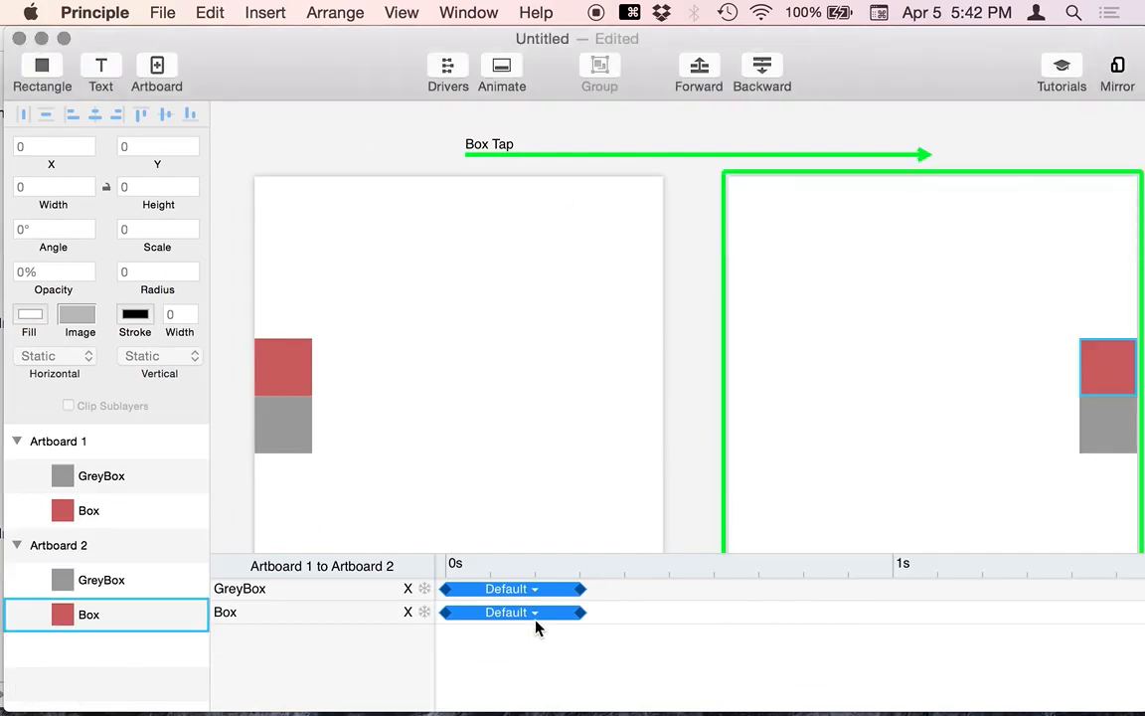
click(545, 590)
mouse_move(544, 590)
mouse_down()
mouse_move(578, 591)
mouse_move(567, 591)
mouse_up()
Replay the tap transition several times to check the staggered movement of the two boxes.
key(super+grave)
click(1054, 261)
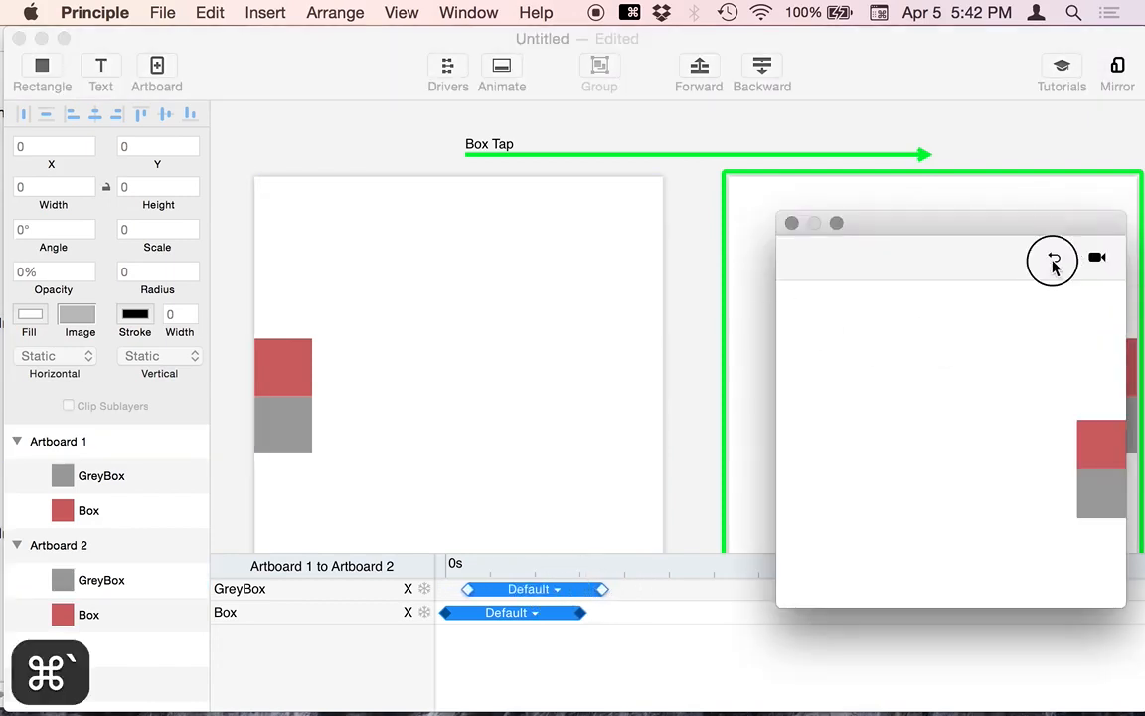
click(805, 422)
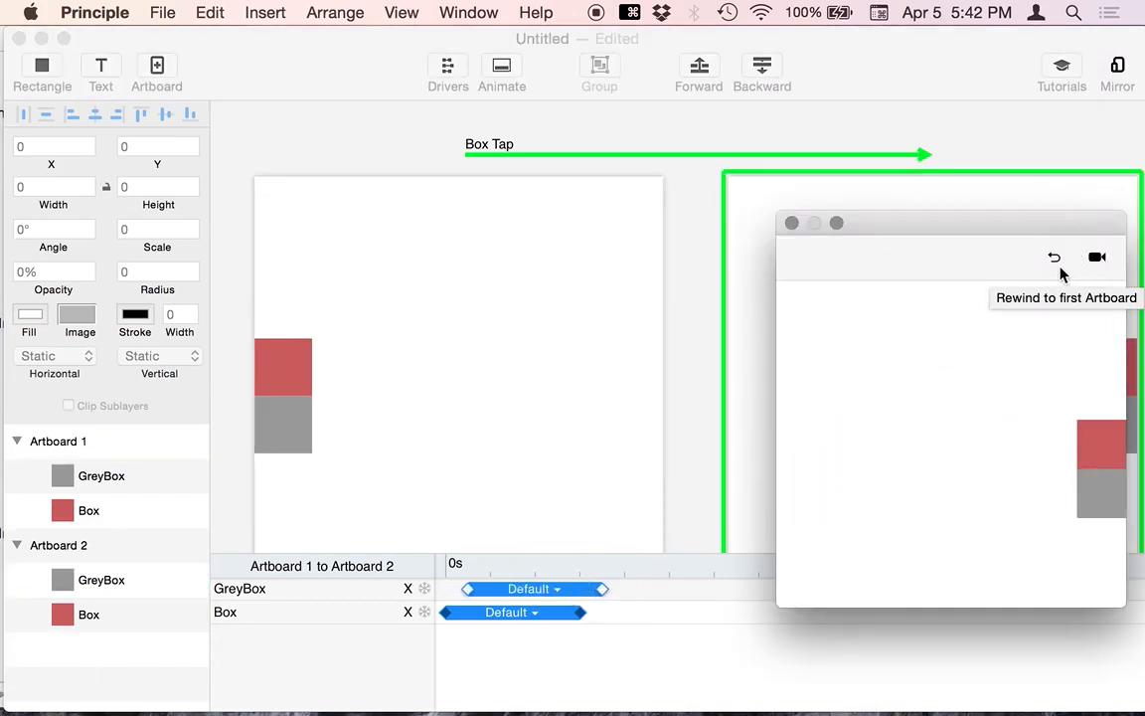
click(1056, 264)
click(807, 445)
click(1055, 259)
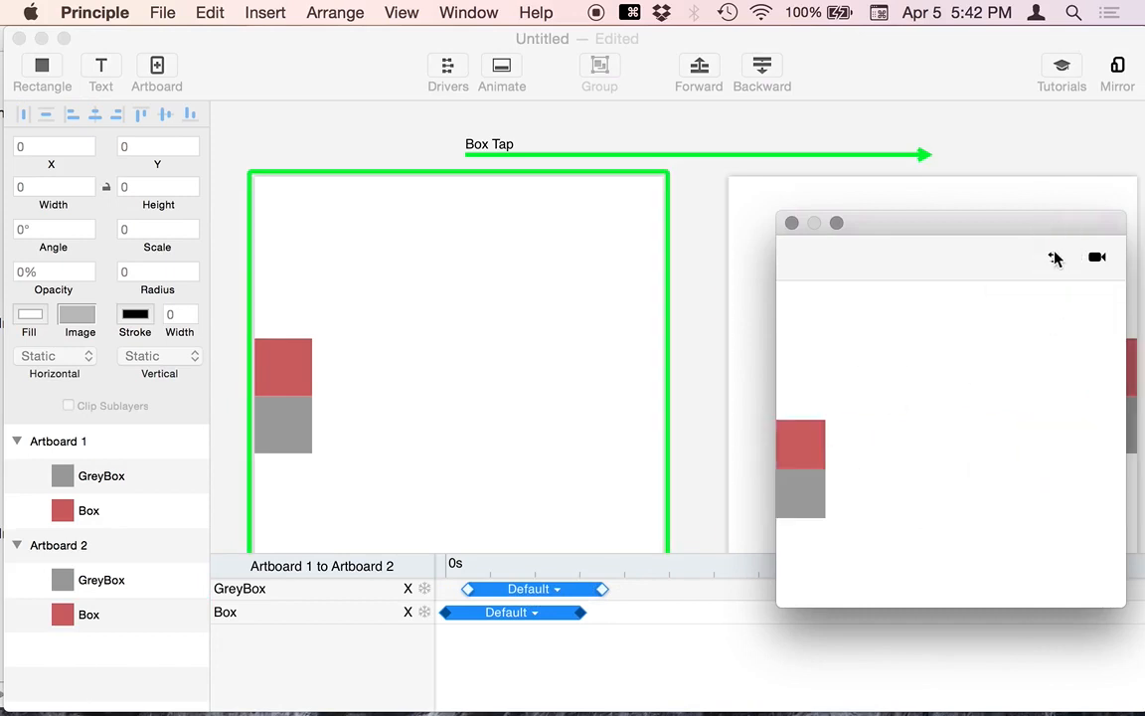
click(807, 429)
click(954, 176)
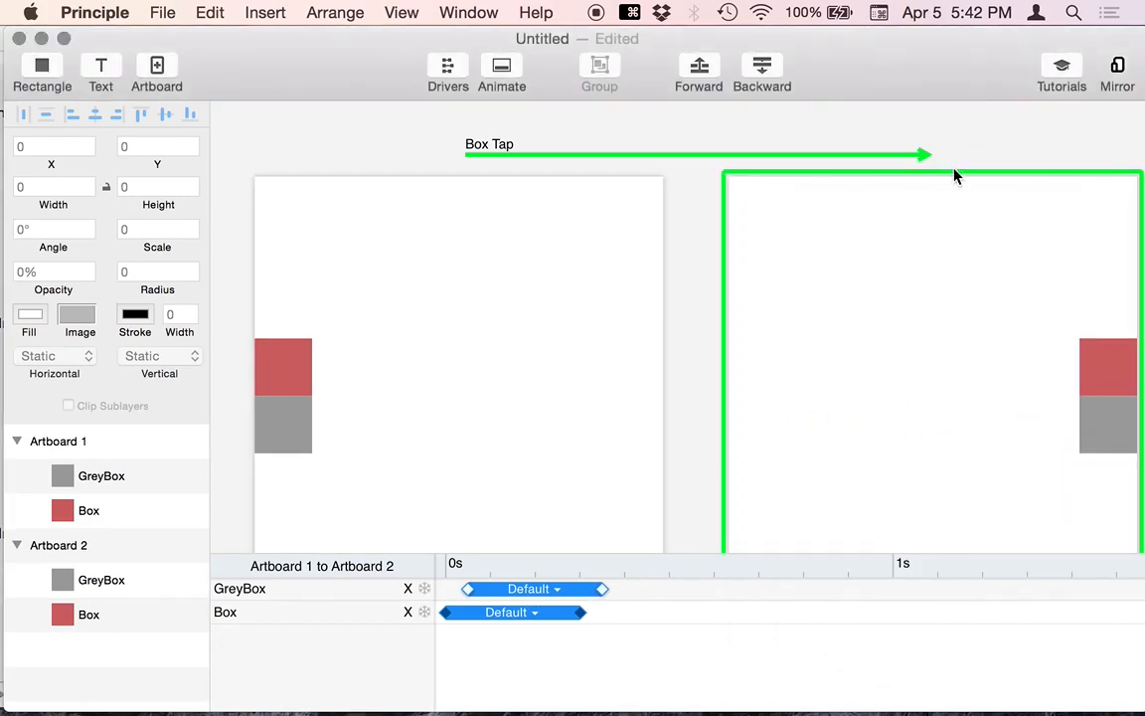
Add a Tap transition from the red Box in Artboard 2 back to Artboard 1.
click(1099, 355)
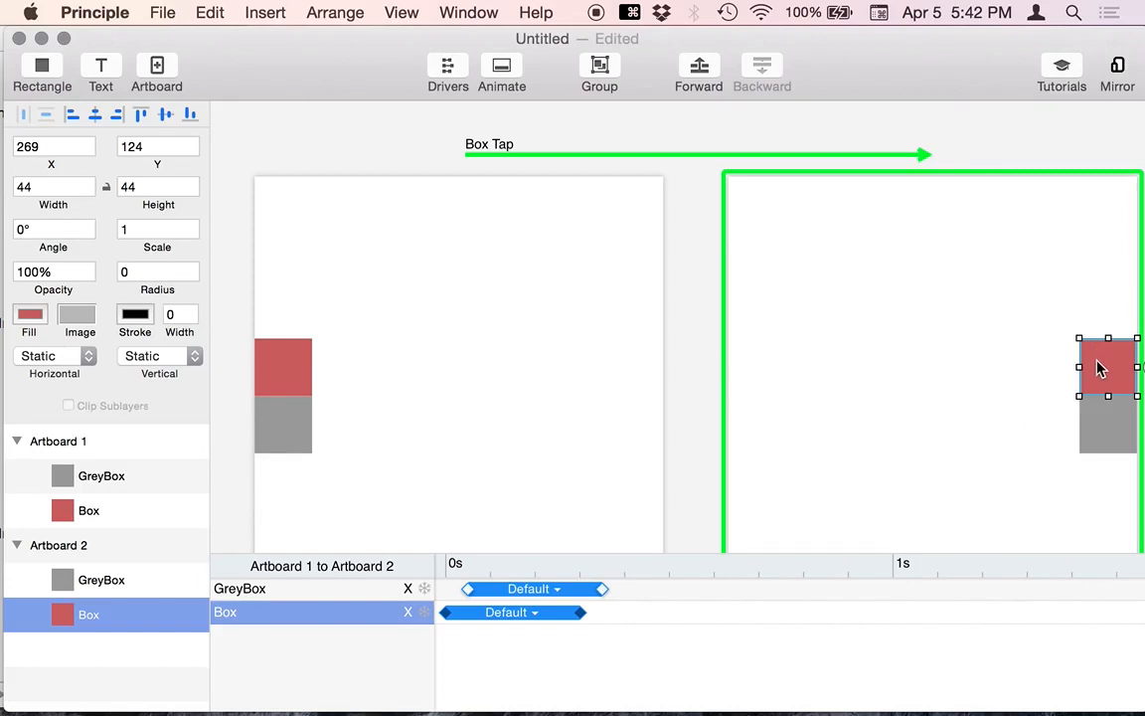
scroll(1099, 370, right, 3)
click(1100, 371)
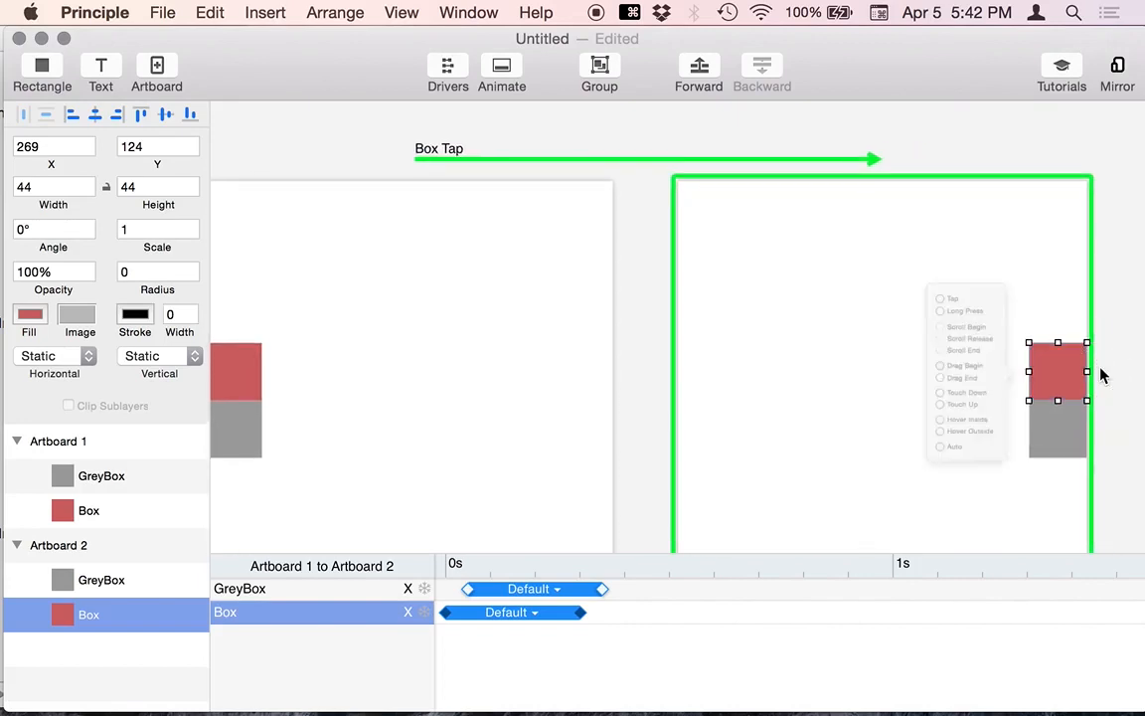
click(899, 261)
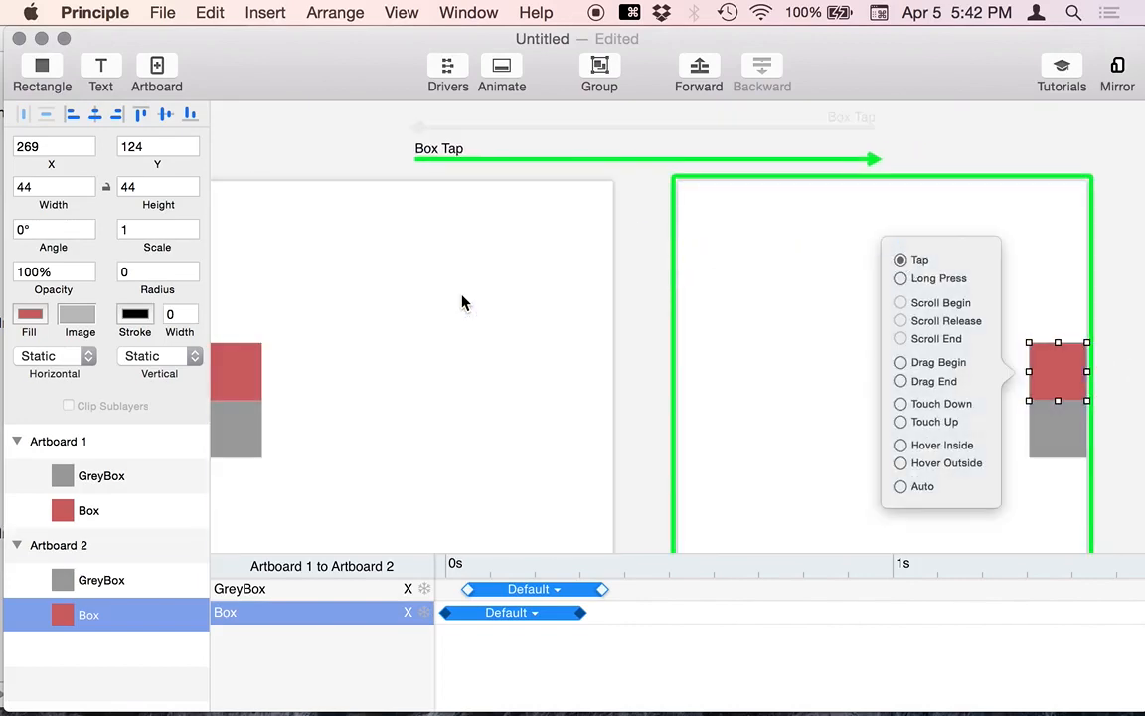
Compare the animation timelines of the Artboard 1 to Artboard 2 transition and the Artboard 2 to Artboard 1 return transition.
click(1066, 209)
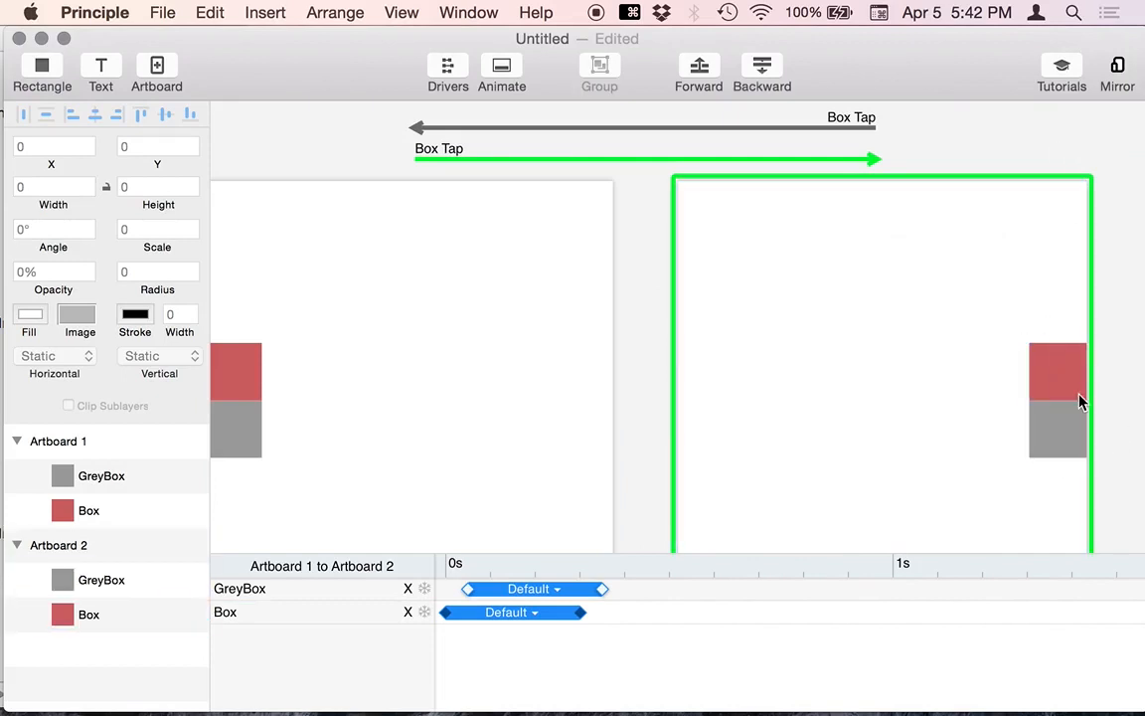
click(254, 350)
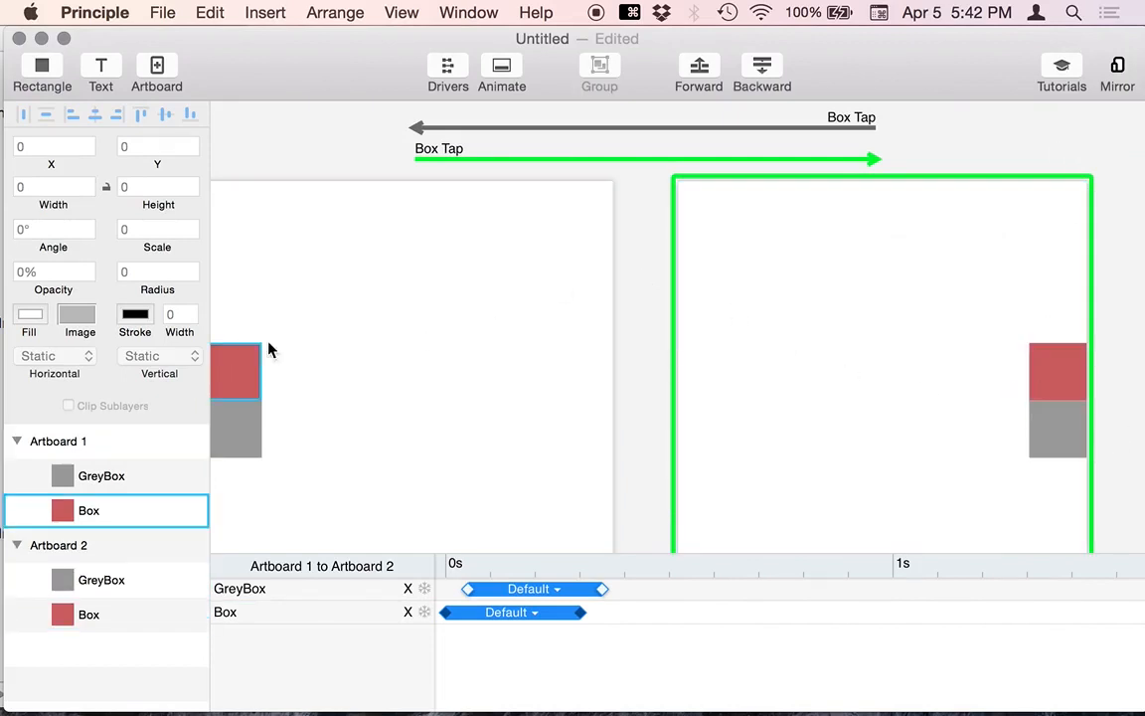
click(642, 127)
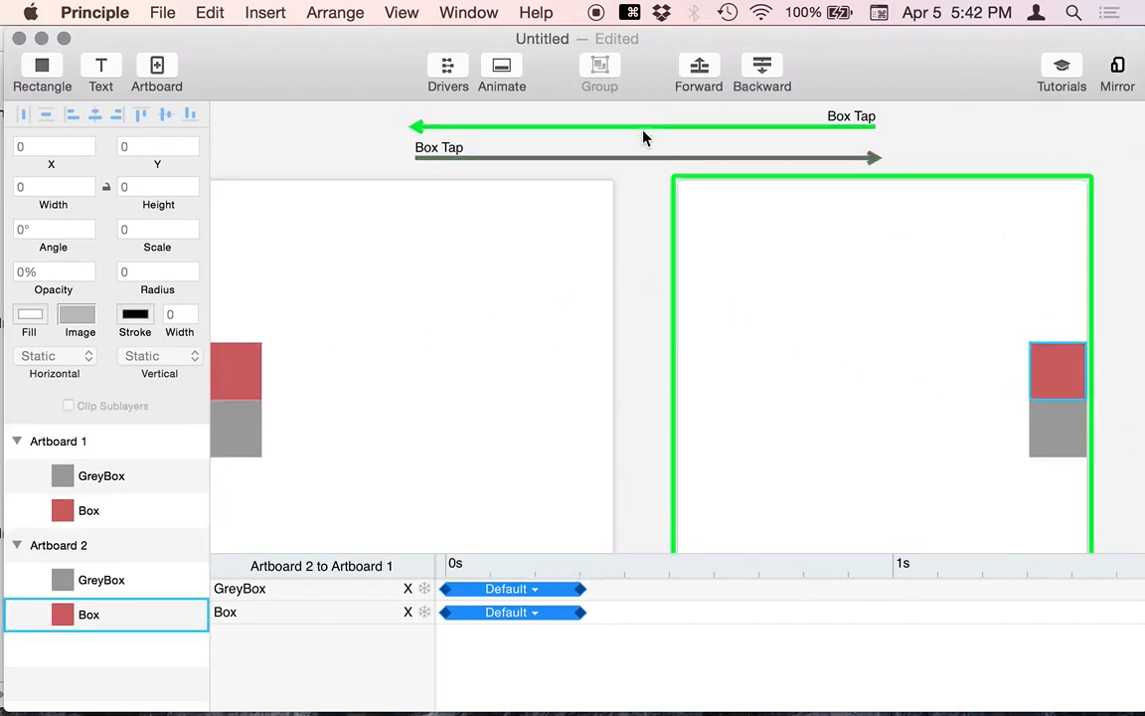
click(487, 590)
click(477, 612)
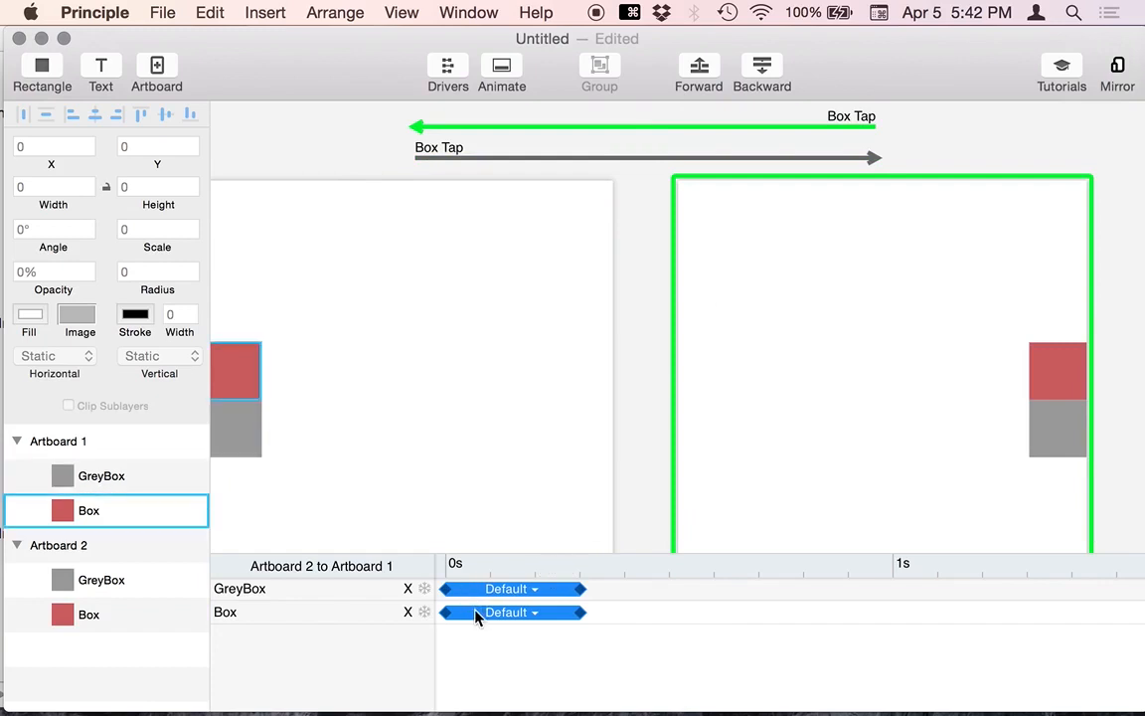
click(562, 159)
click(557, 127)
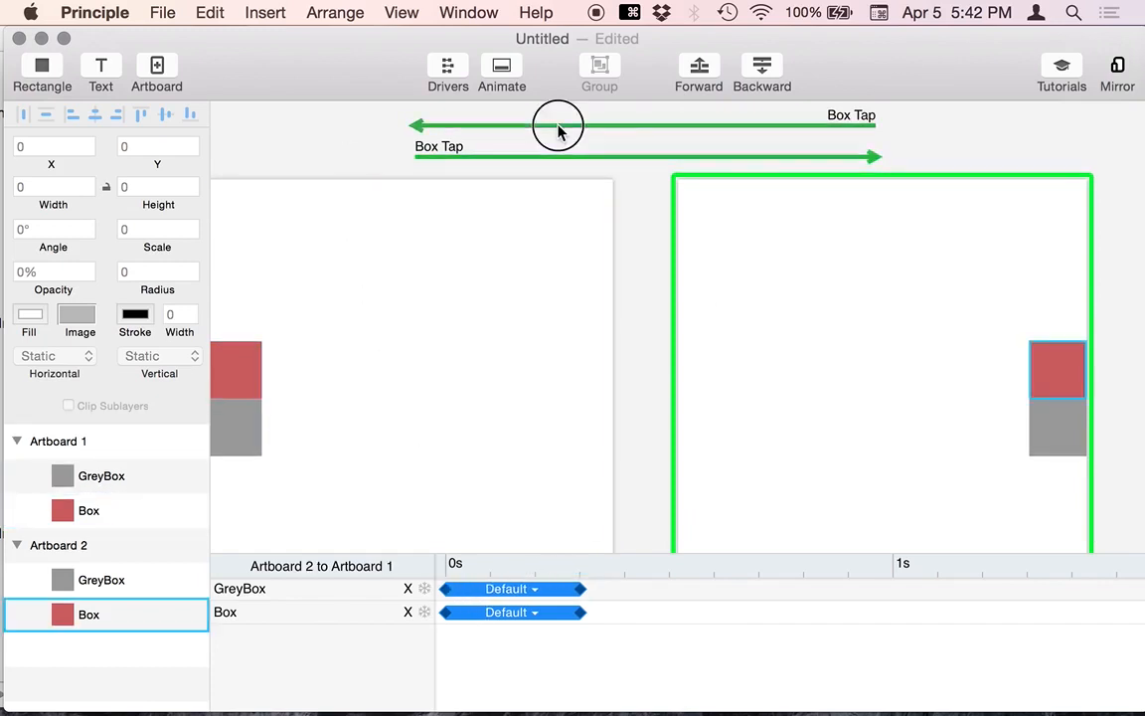
click(556, 158)
click(555, 127)
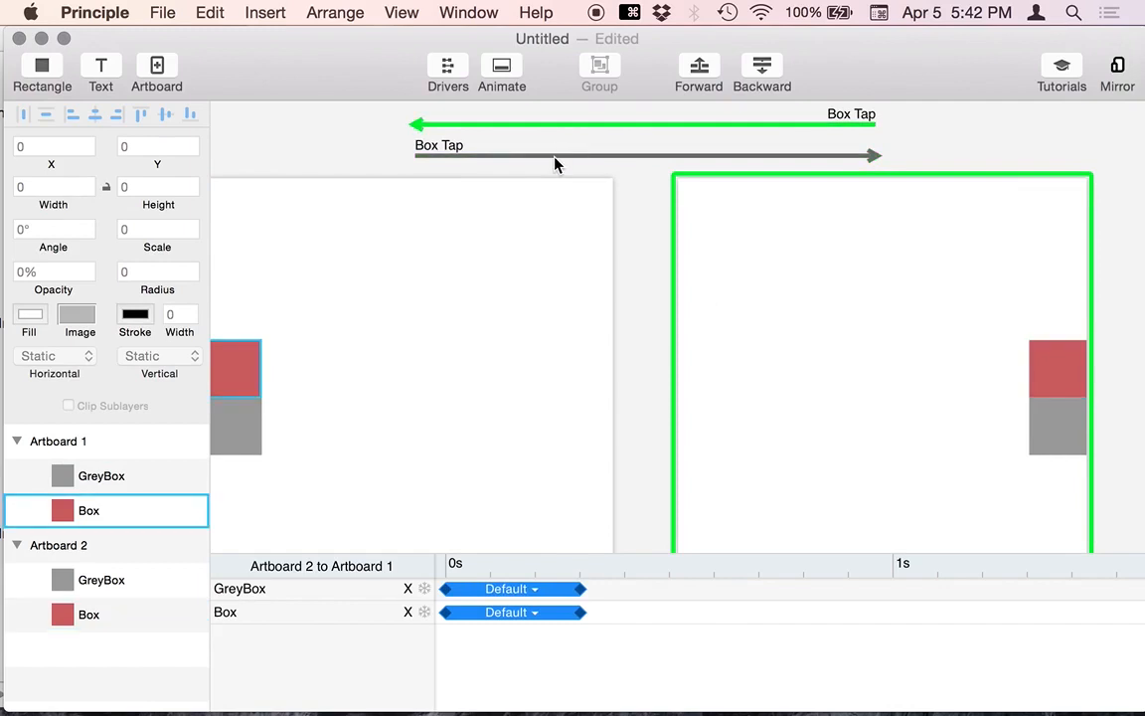
click(554, 158)
click(549, 126)
click(547, 144)
click(545, 128)
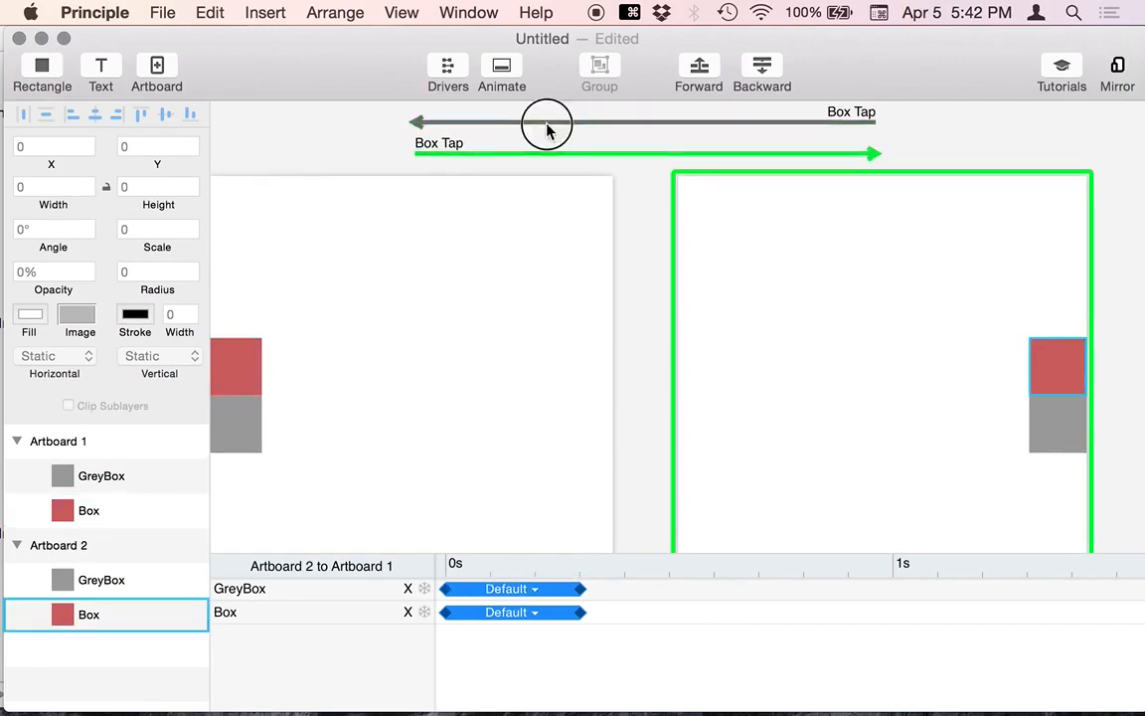
Preview the prototype and tap the red box repeatedly to play the transitions in both directions.
click(277, 149)
key(super+grave)
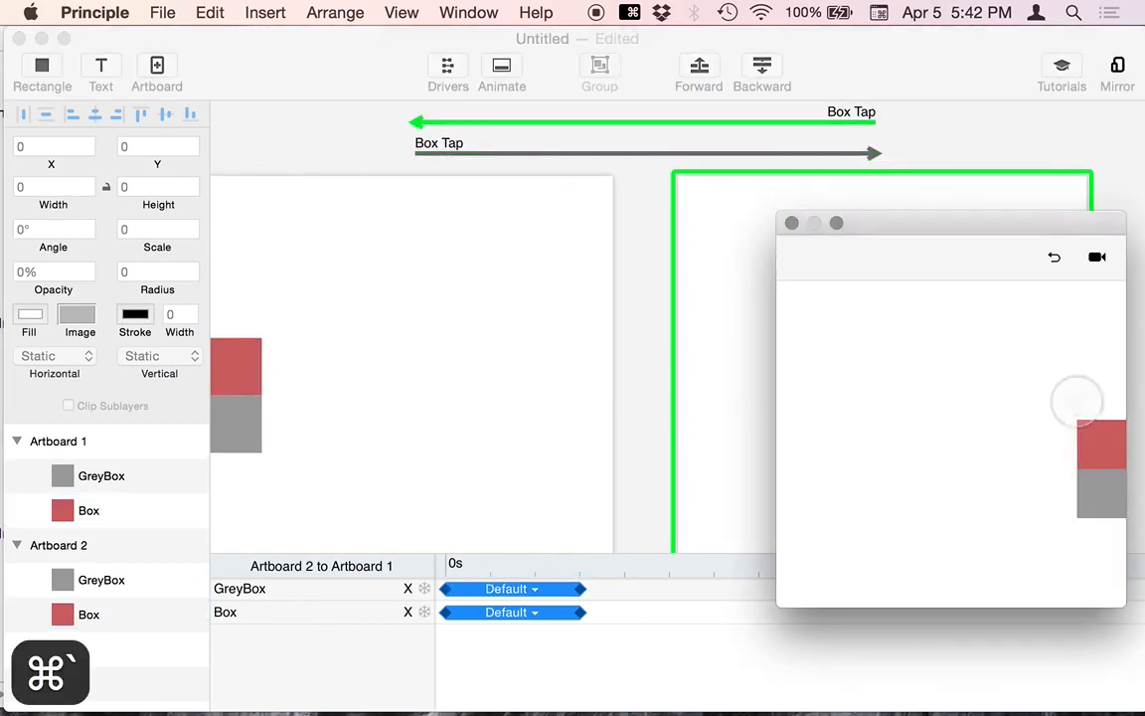
click(1053, 257)
click(807, 445)
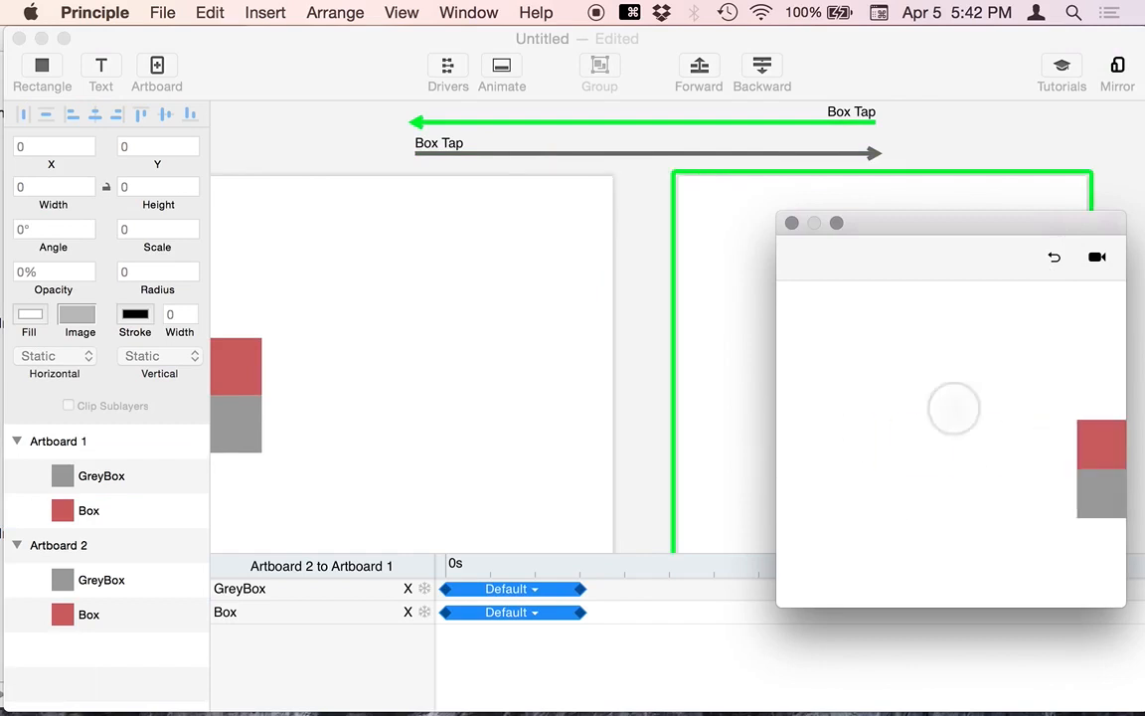
click(1093, 442)
click(801, 448)
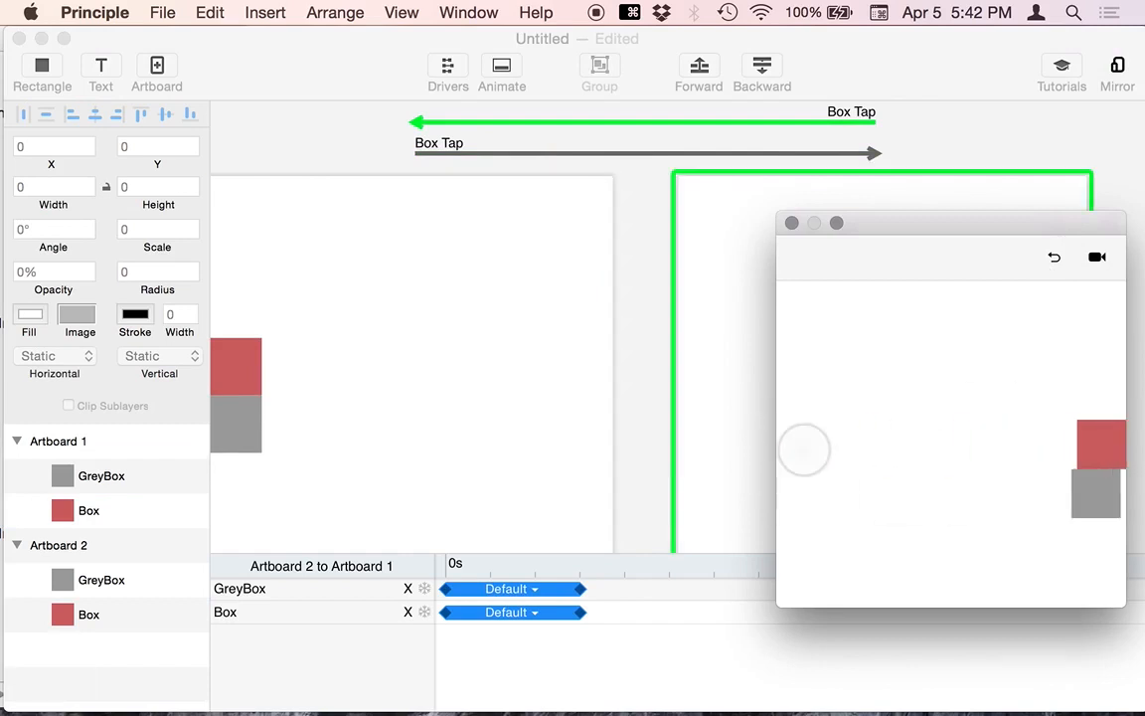
click(1099, 447)
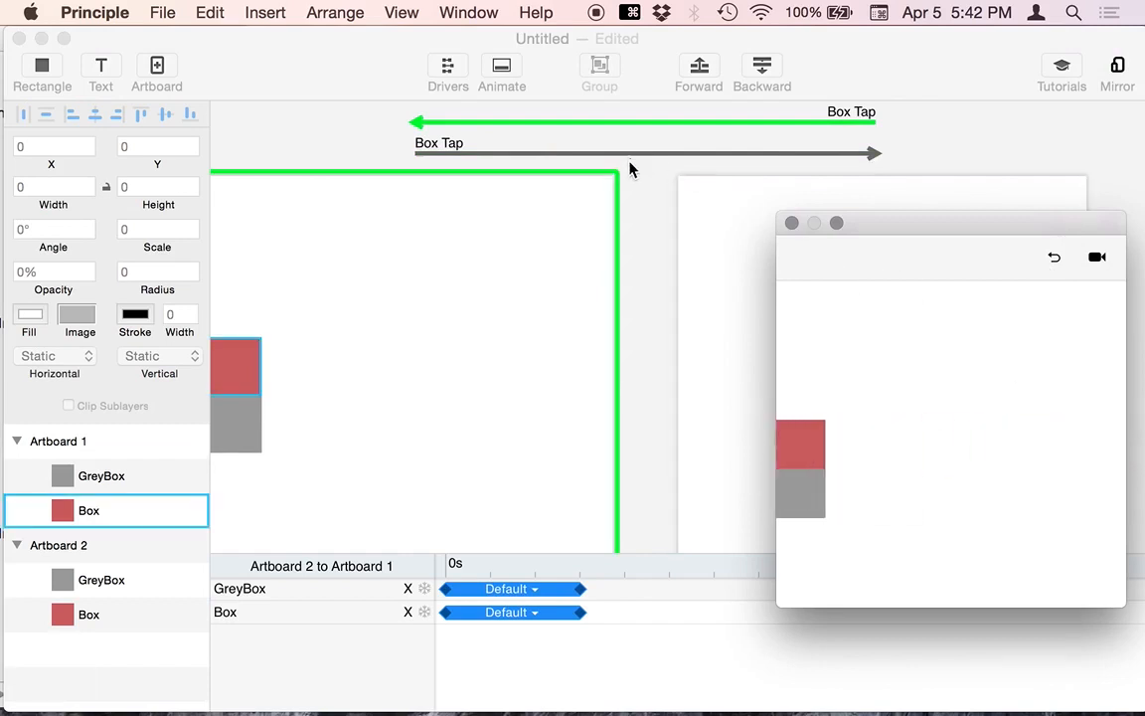
Examine the grey and red boxes in Artboard 1 by selecting each one in turn.
click(634, 199)
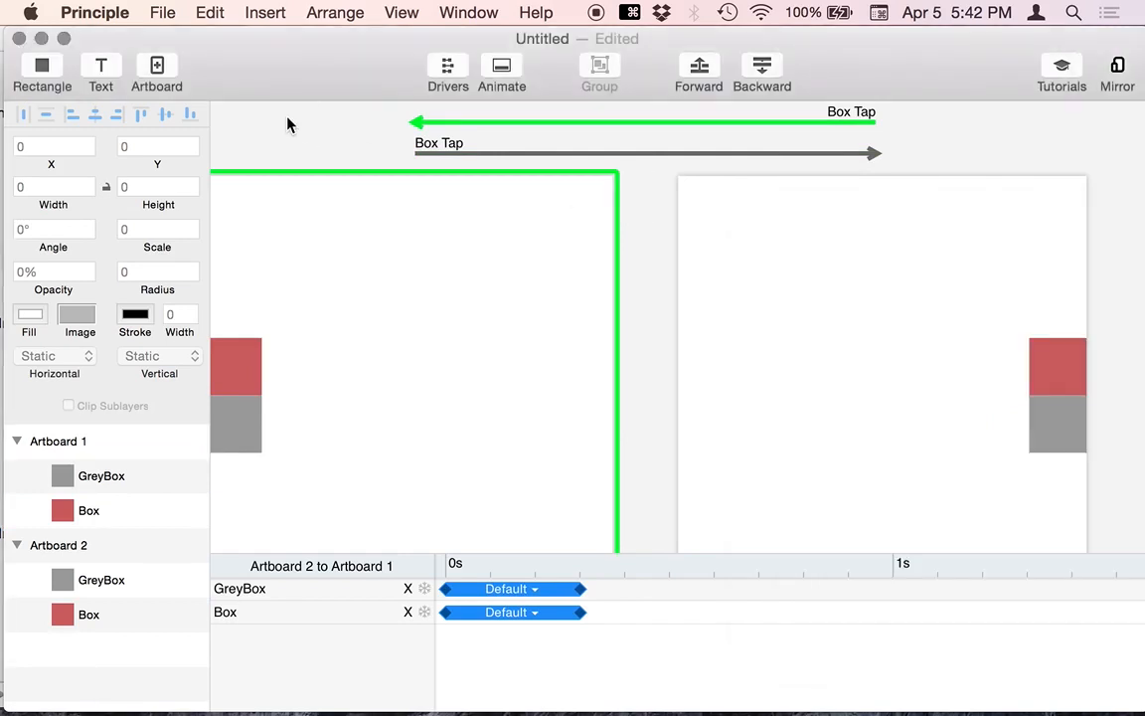
scroll(288, 123, left, 4)
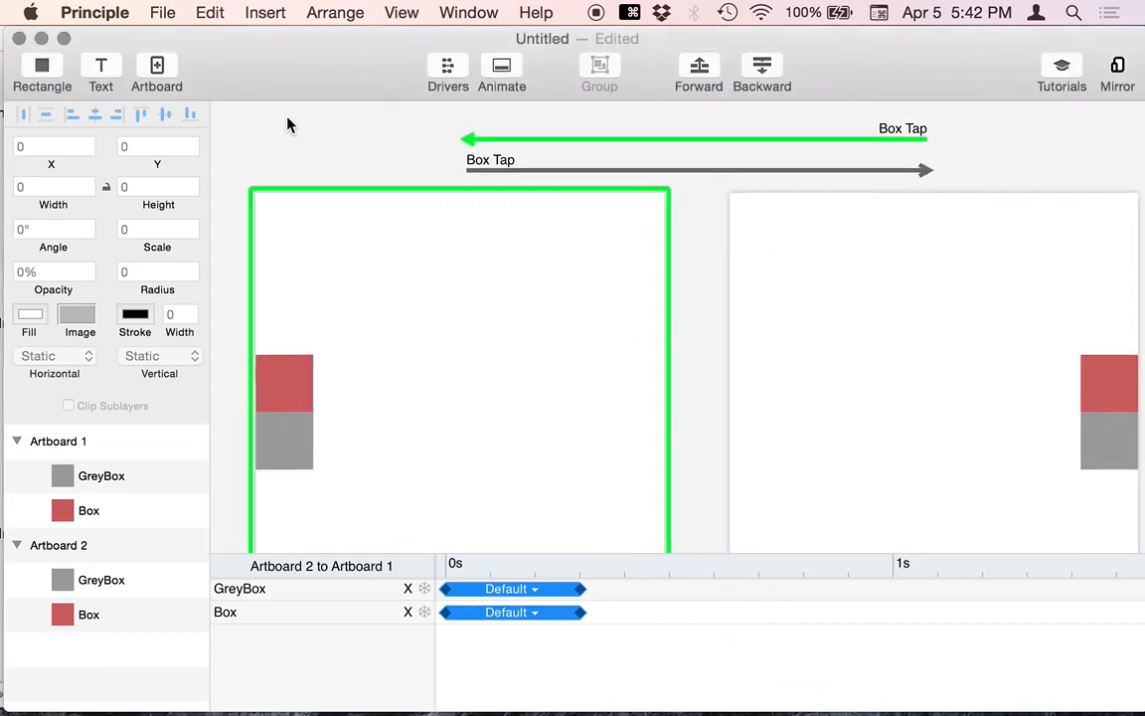
click(286, 429)
click(286, 383)
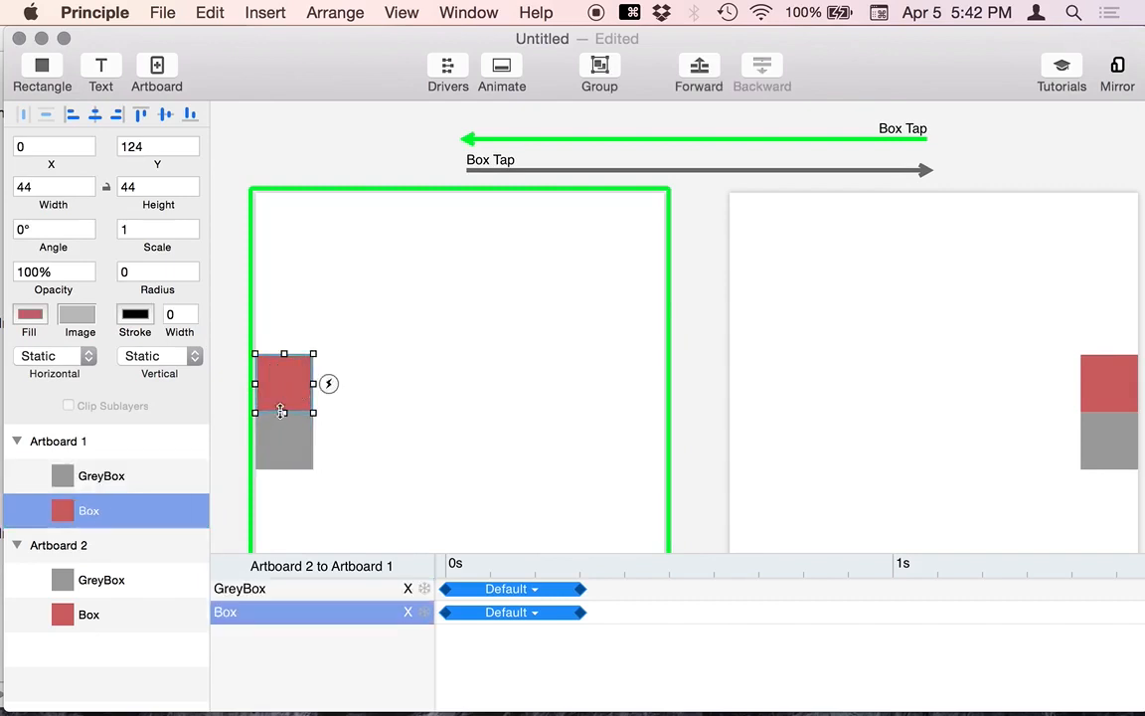
click(290, 417)
click(293, 398)
Clear the boxes from both artboards and delete the Box Tap transitions between them.
drag(1016, 156, 1119, 505)
key(BackSpace)
click(679, 167)
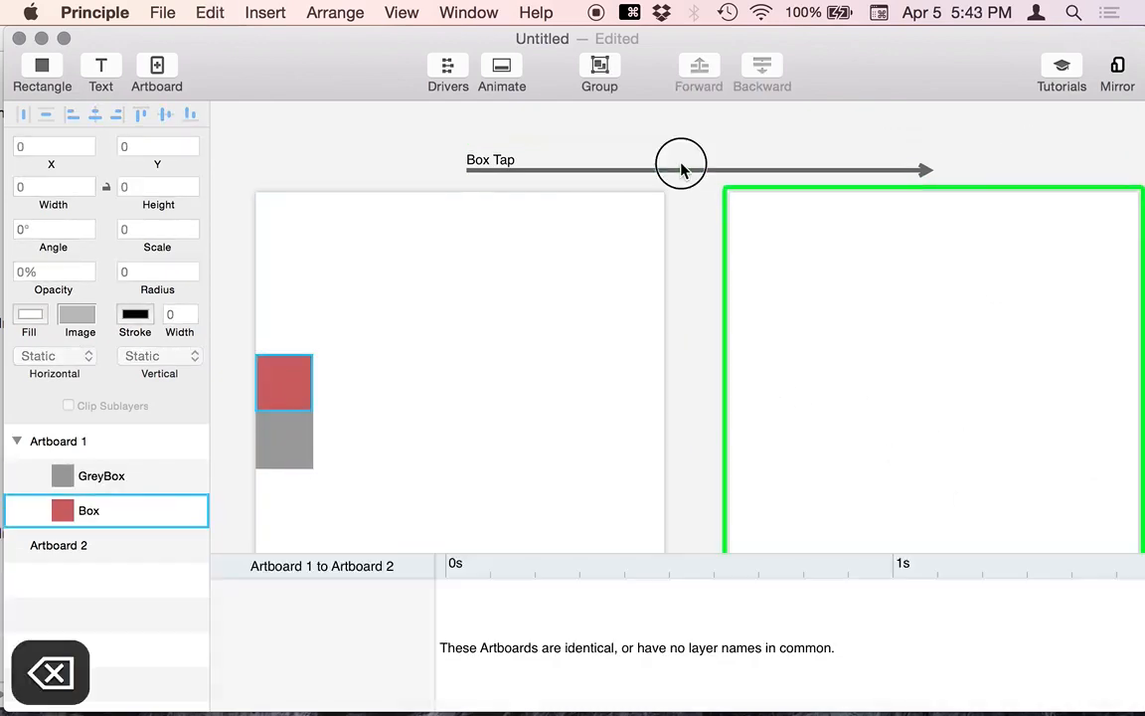
key(BackSpace)
click(279, 388)
shift+click(299, 447)
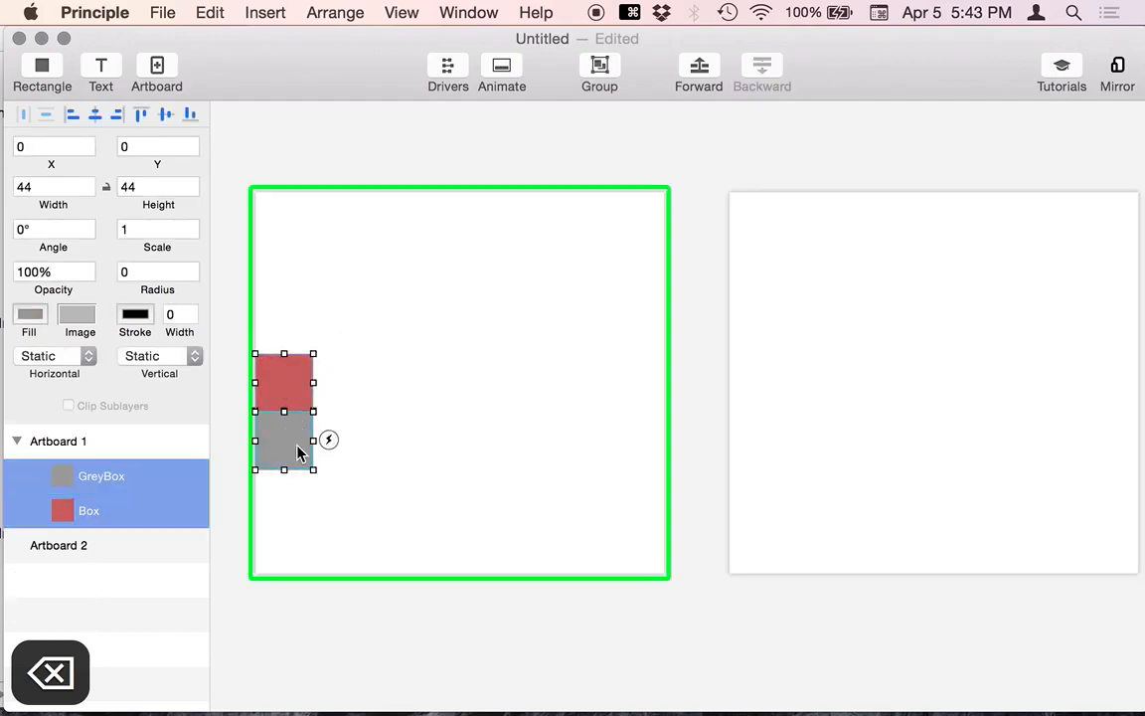
key(BackSpace)
click(277, 164)
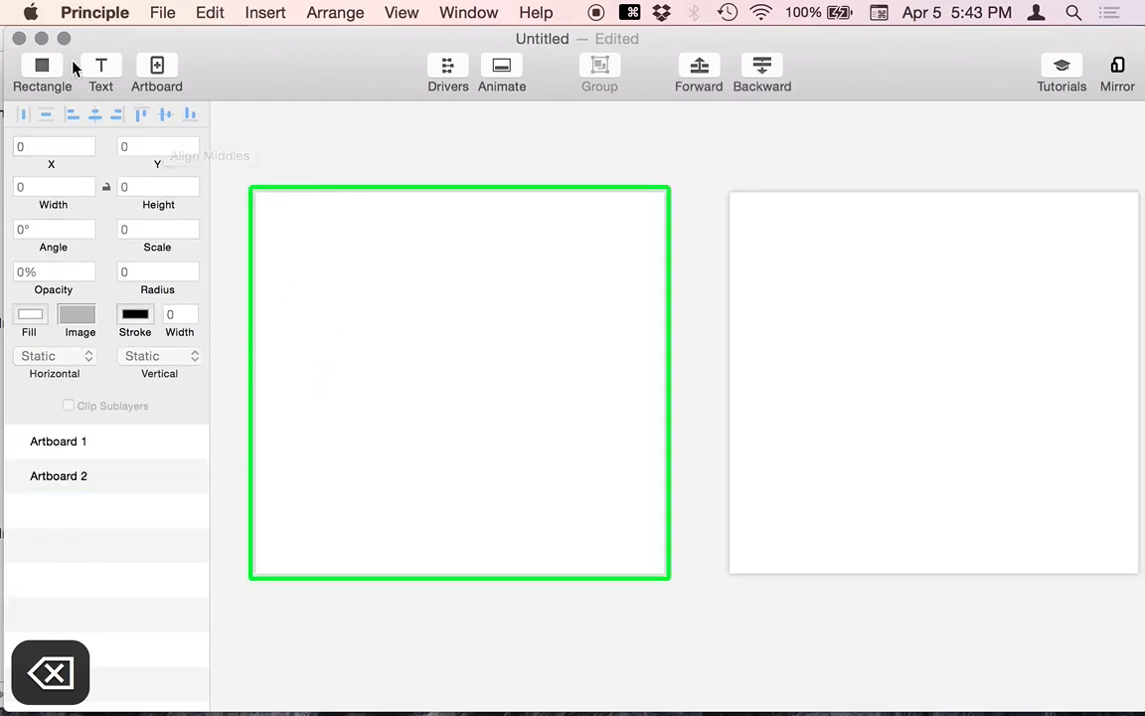
Add a 44 by 44 grey rectangle near the upper-left corner of Artboard 1, at about X 29, Y 38.
mouse_move(277, 66)
mouse_down()
mouse_move(277, 82)
mouse_move(274, 67)
mouse_up()
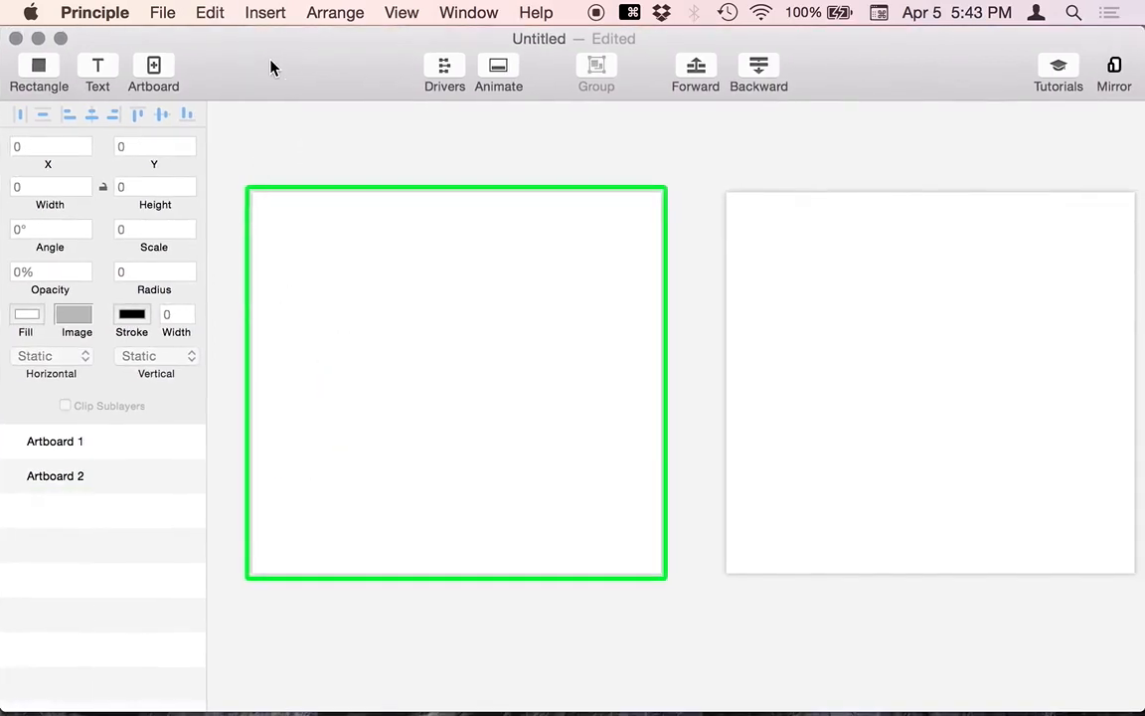
click(37, 65)
drag(285, 213, 323, 262)
key(Escape)
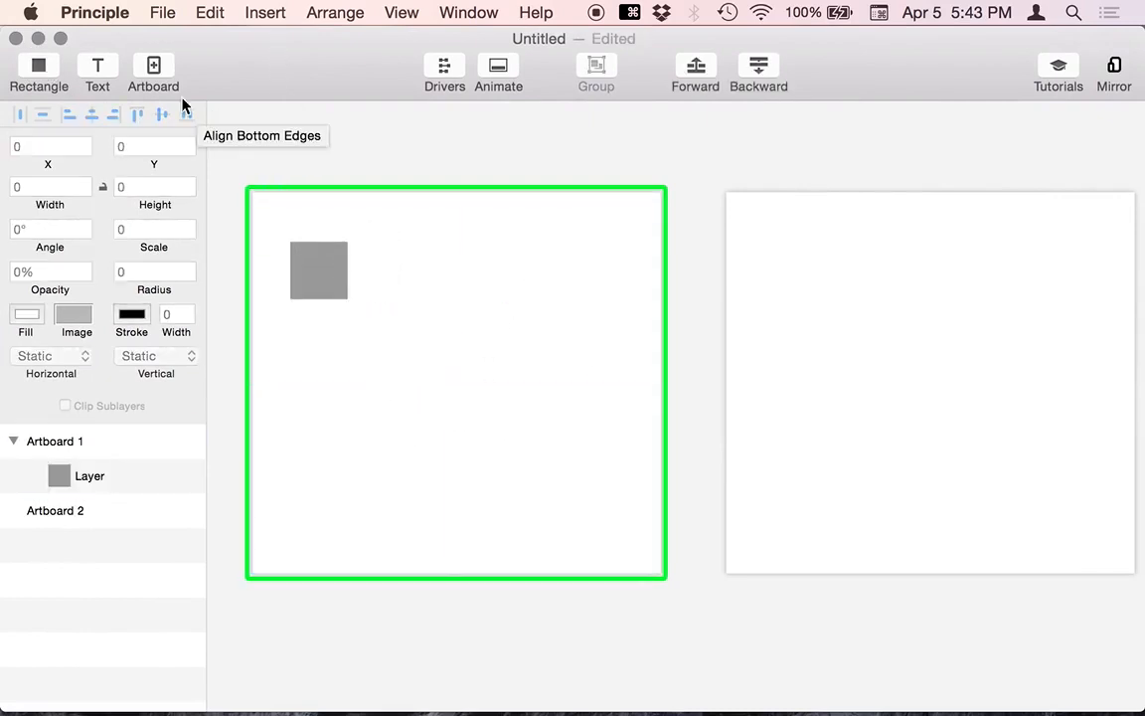
Add a text layer beside the grey square in Artboard 1, at about X 98, Y 47.
click(97, 66)
click(363, 149)
drag(381, 206, 509, 270)
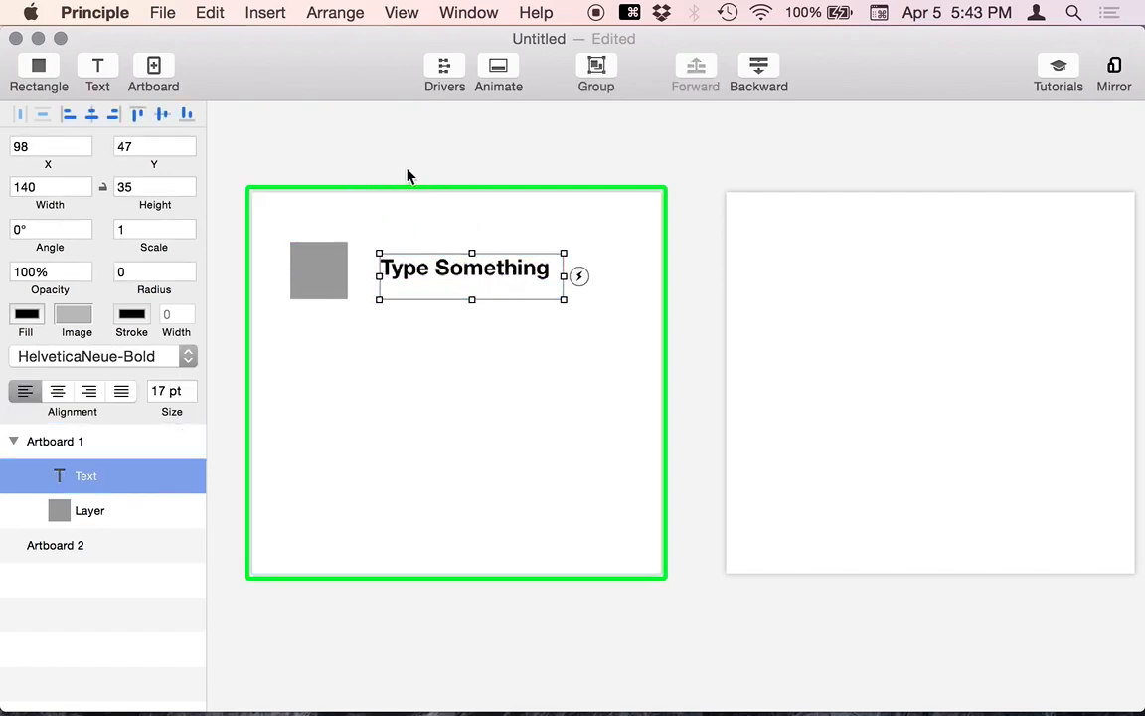
click(397, 171)
Change the fill of the "Type Something" text to red, hex F52A2A.
click(335, 257)
click(312, 288)
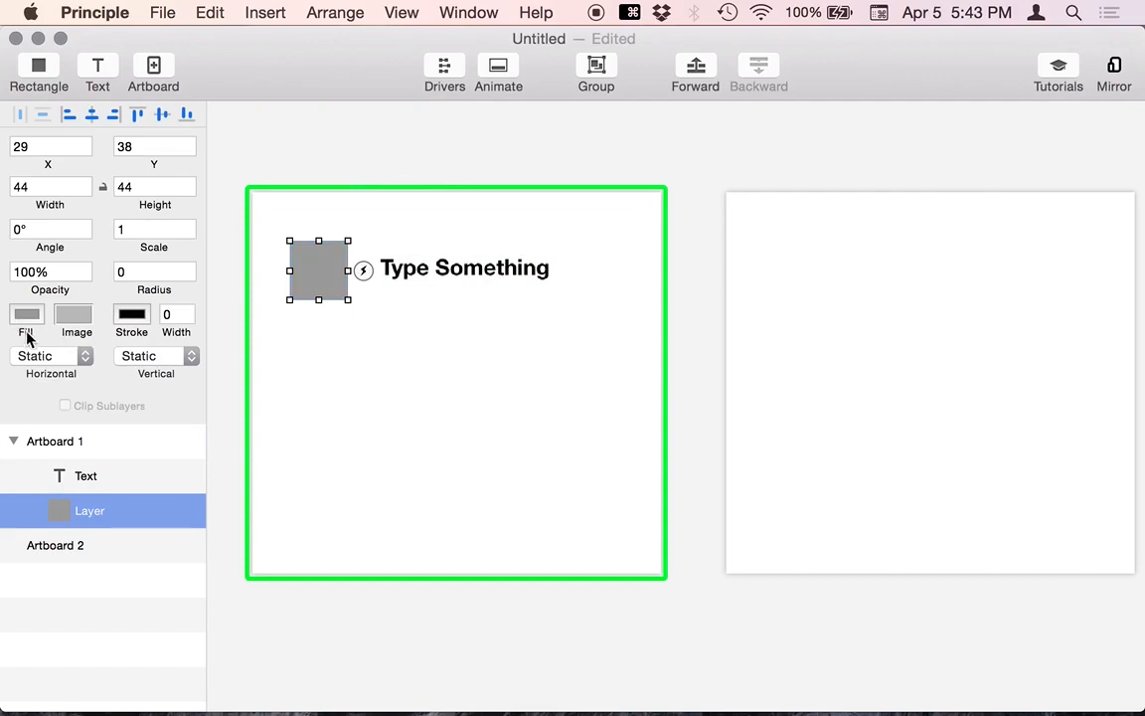
click(433, 172)
click(456, 283)
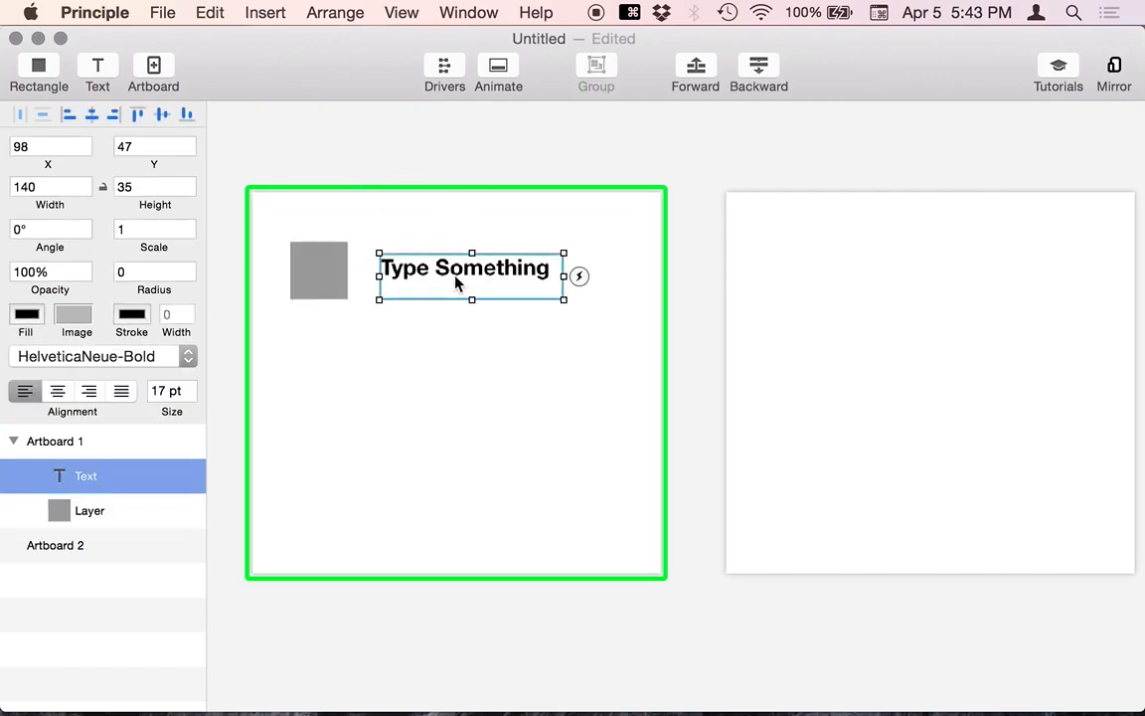
click(26, 318)
drag(110, 396, 191, 364)
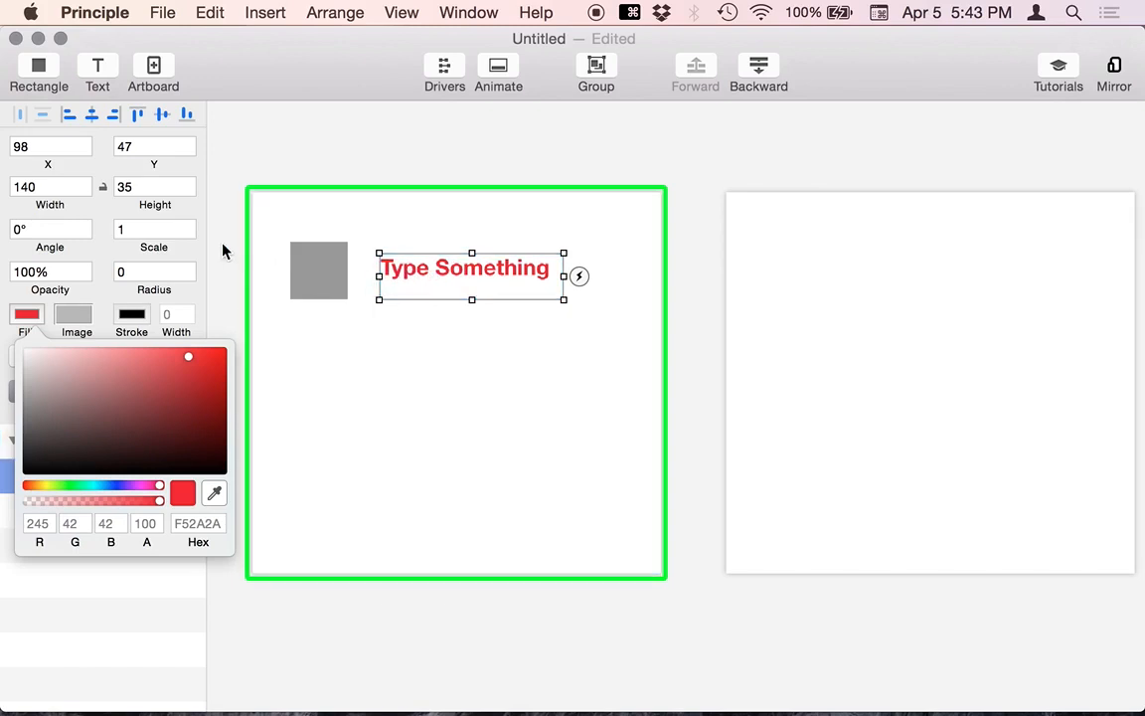
Delete the grey square and the red text from Artboard 1.
click(307, 258)
click(308, 257)
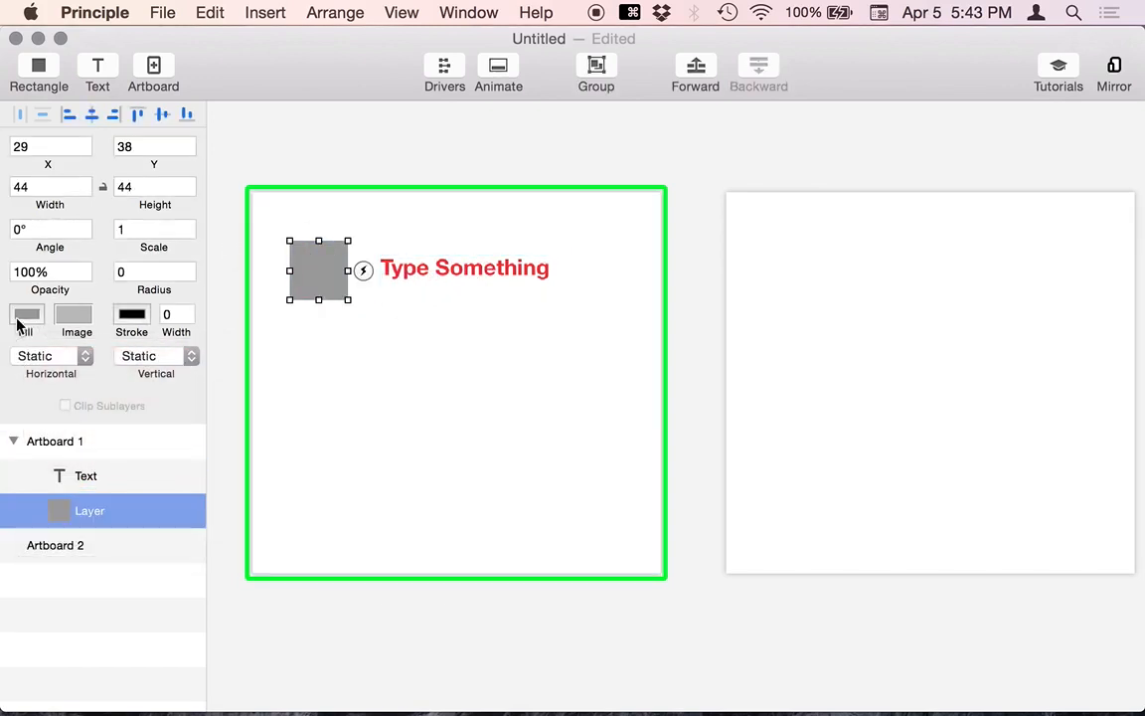
click(421, 286)
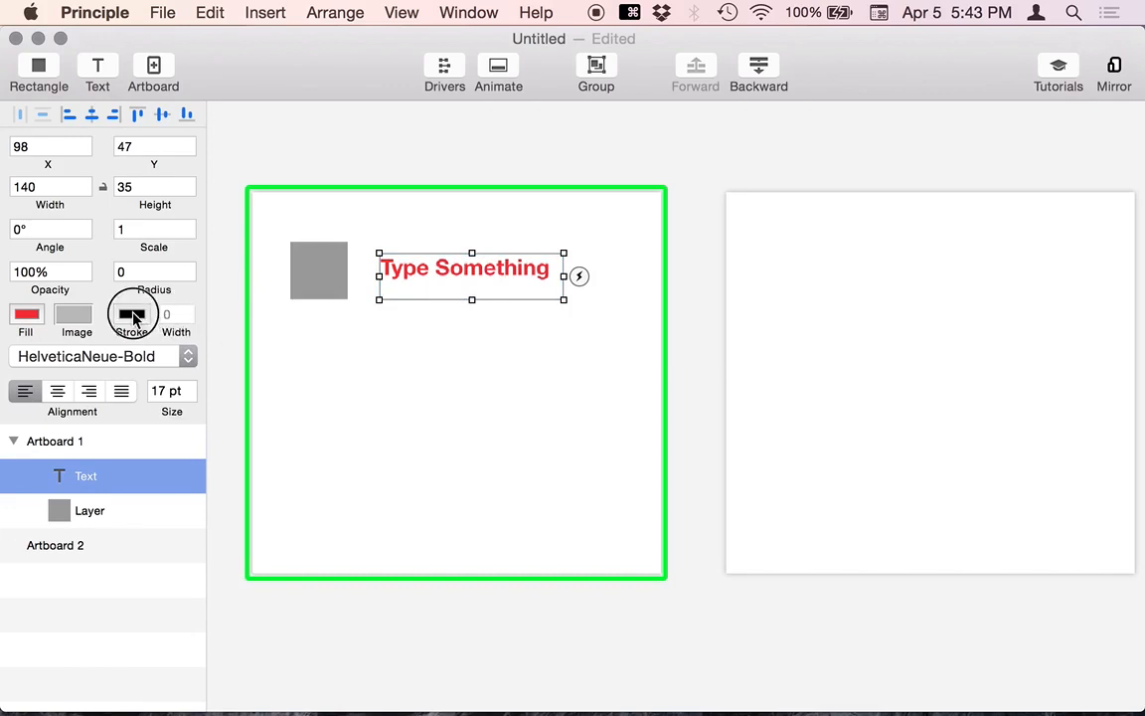
click(417, 247)
drag(281, 149, 505, 371)
key(BackSpace)
drag(296, 59, 448, 50)
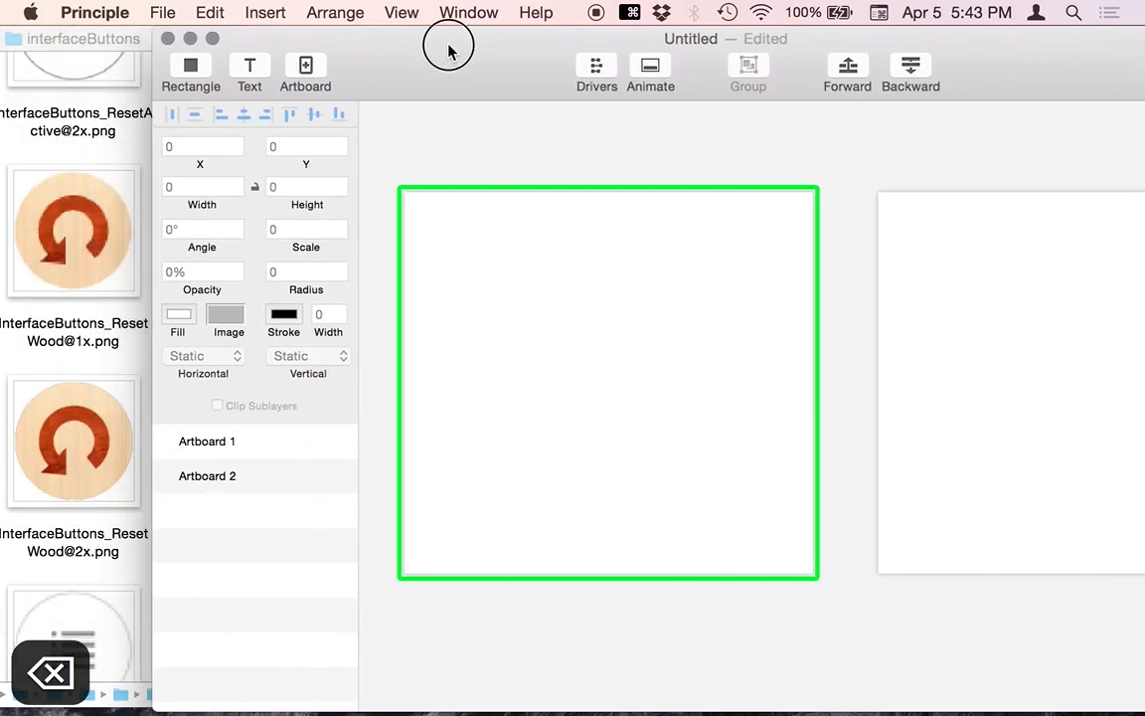
click(65, 253)
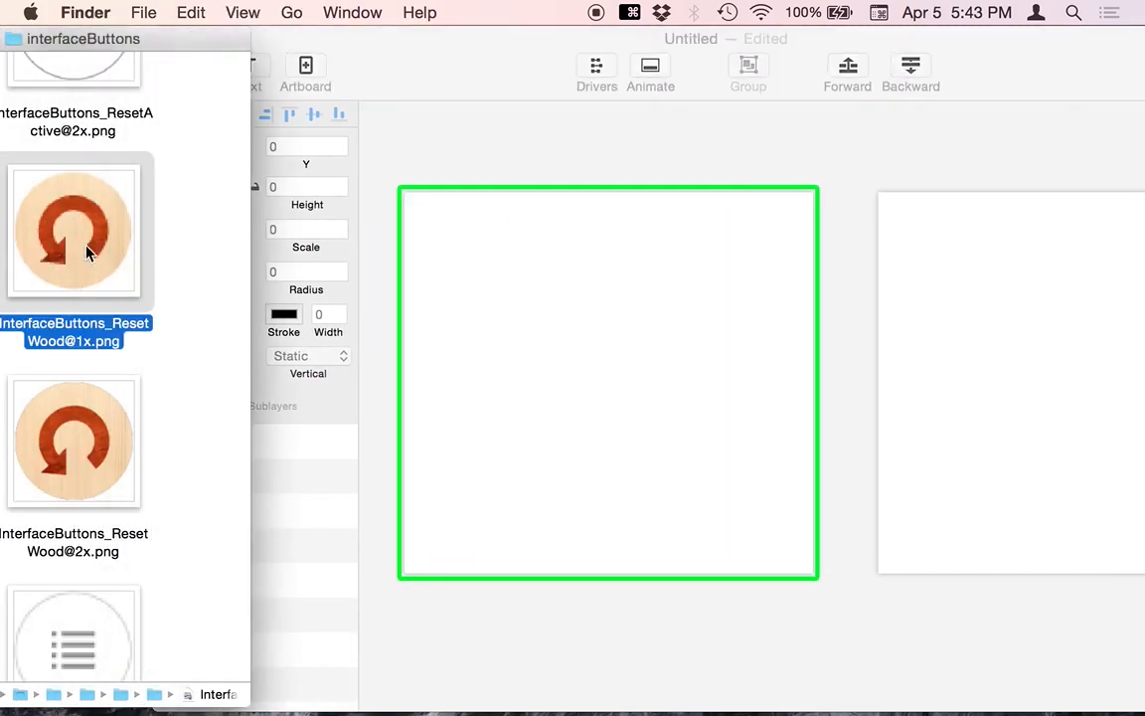
drag(80, 448, 575, 366)
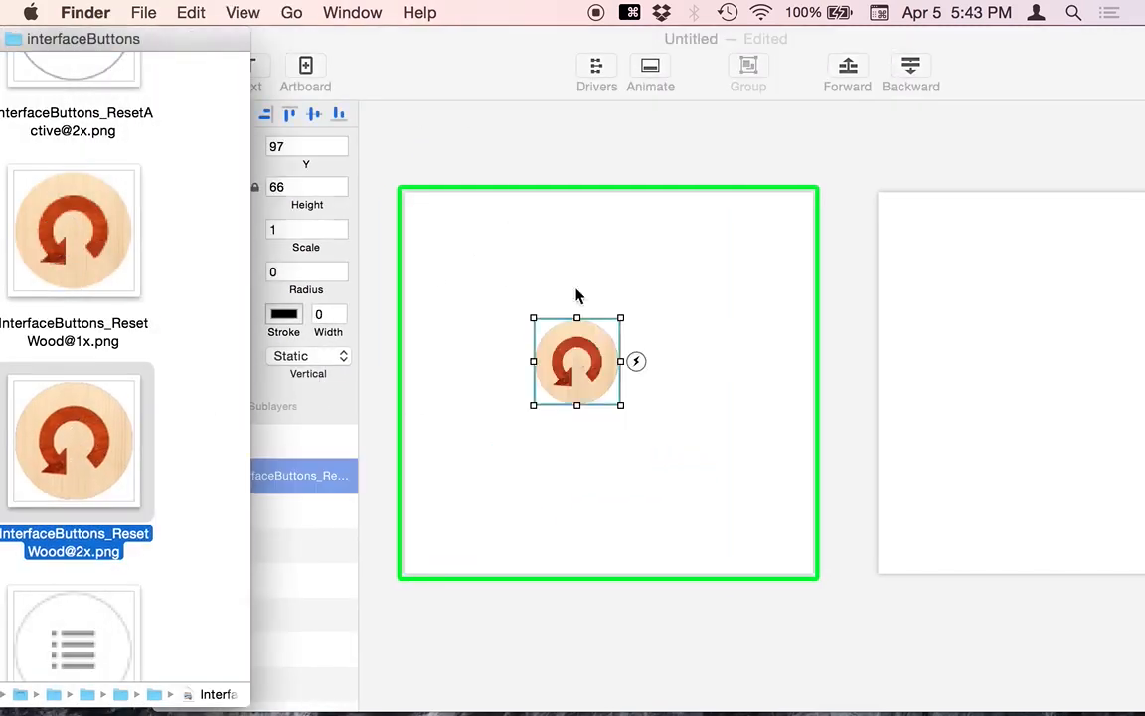
click(542, 130)
scroll(805, 443, down, 3)
scroll(805, 444, left, 2)
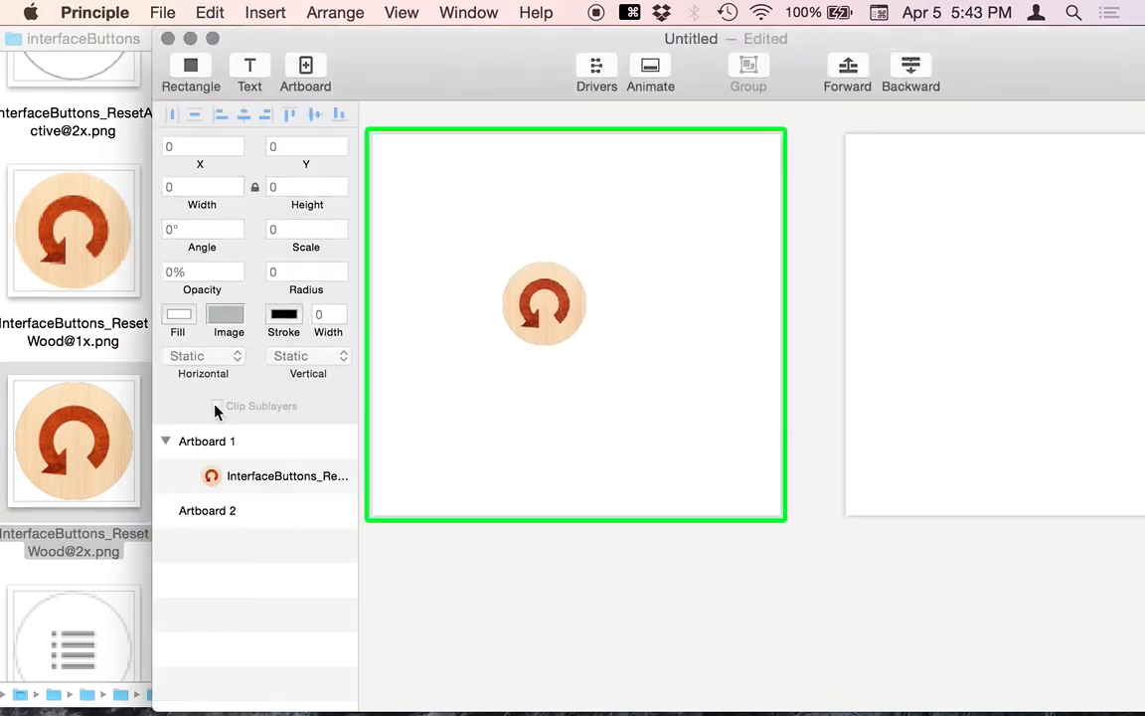
click(255, 483)
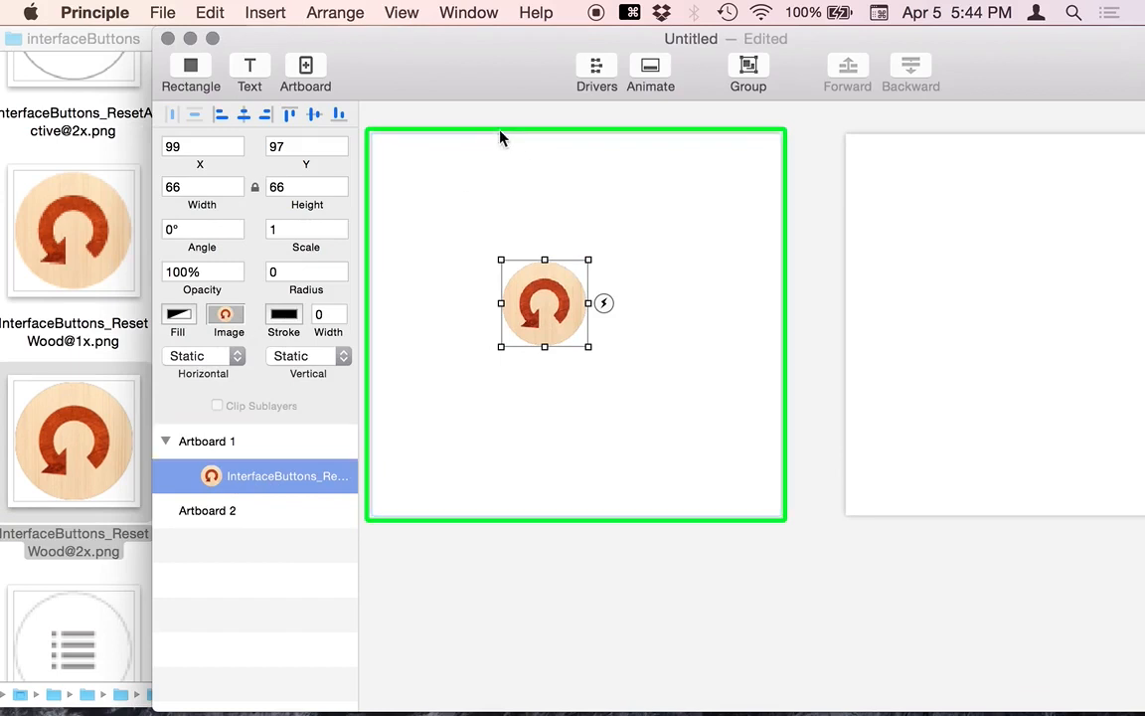
drag(74, 50, 653, 308)
click(608, 214)
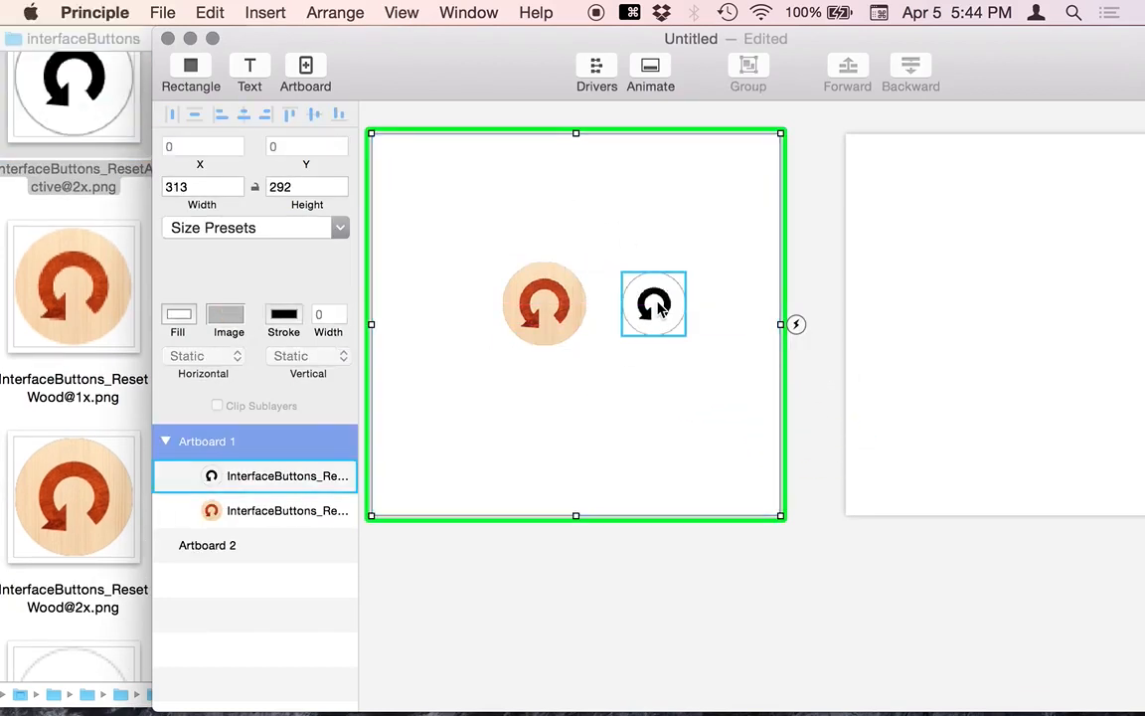
Copy the wooden reset button from Artboard 1 into Artboard 2 and rotate the copy to -164°.
scroll(658, 310, right, 3)
scroll(622, 437, right, 2)
scroll(621, 437, up, 2)
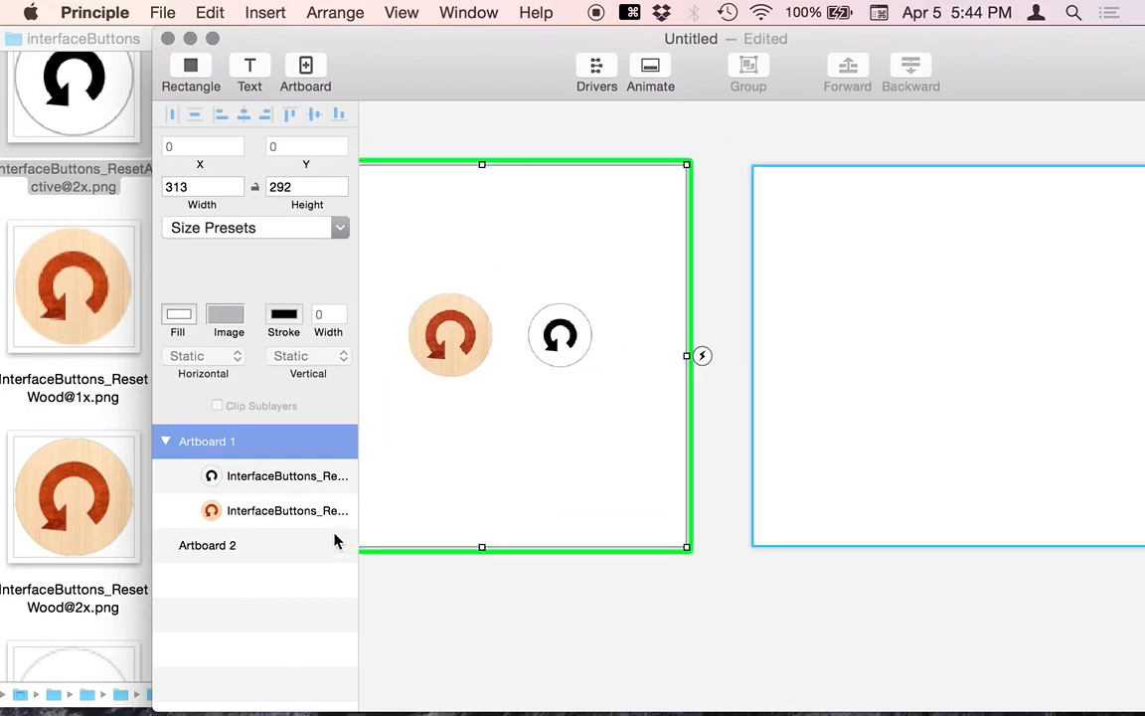
click(444, 375)
click(444, 383)
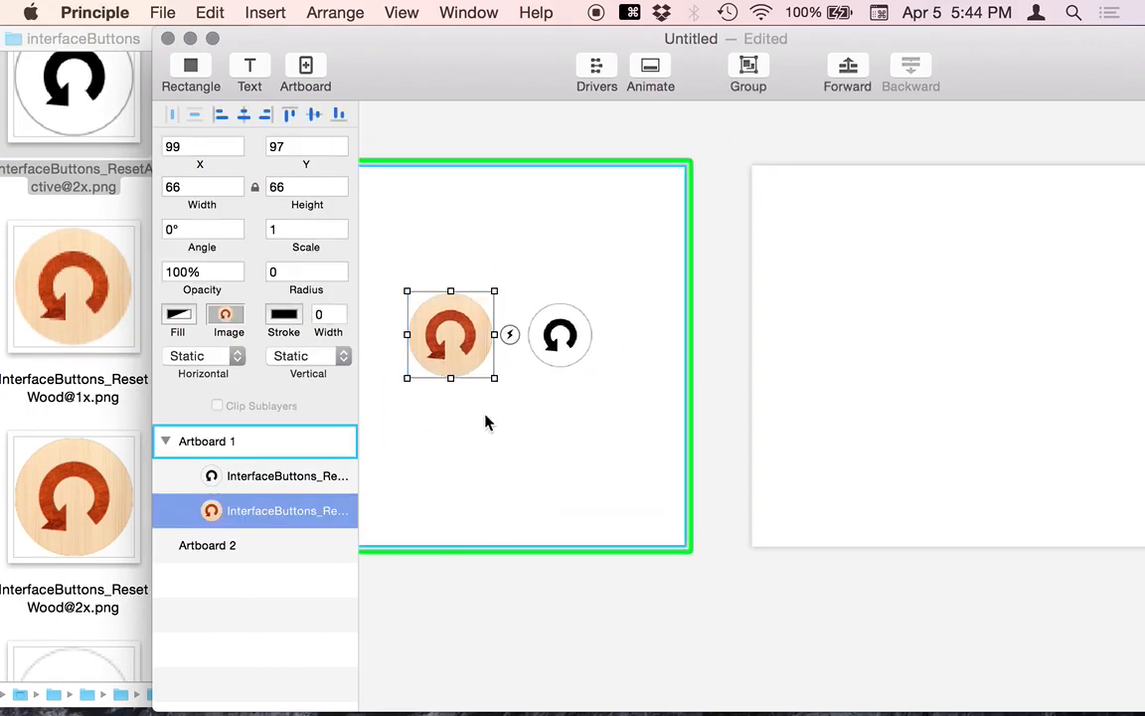
key(super+c)
click(913, 365)
key(super+v)
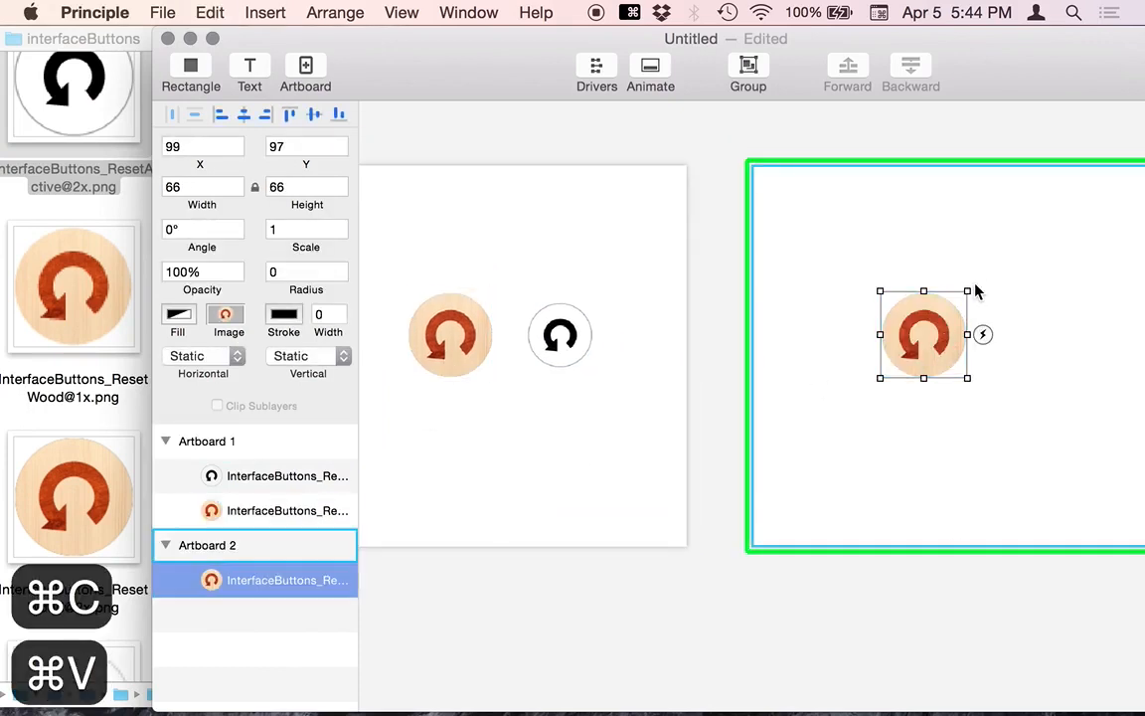
drag(970, 292, 831, 396)
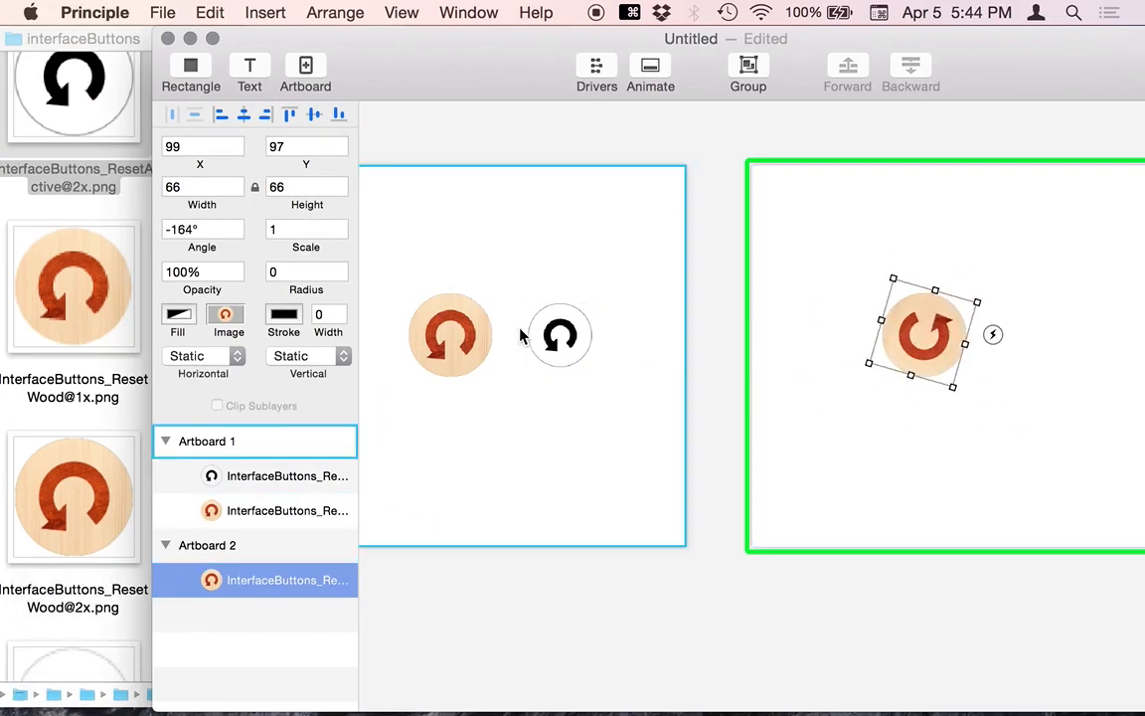
Delete the black-and-white reset button from Artboard 1.
click(562, 348)
key(BackSpace)
click(455, 178)
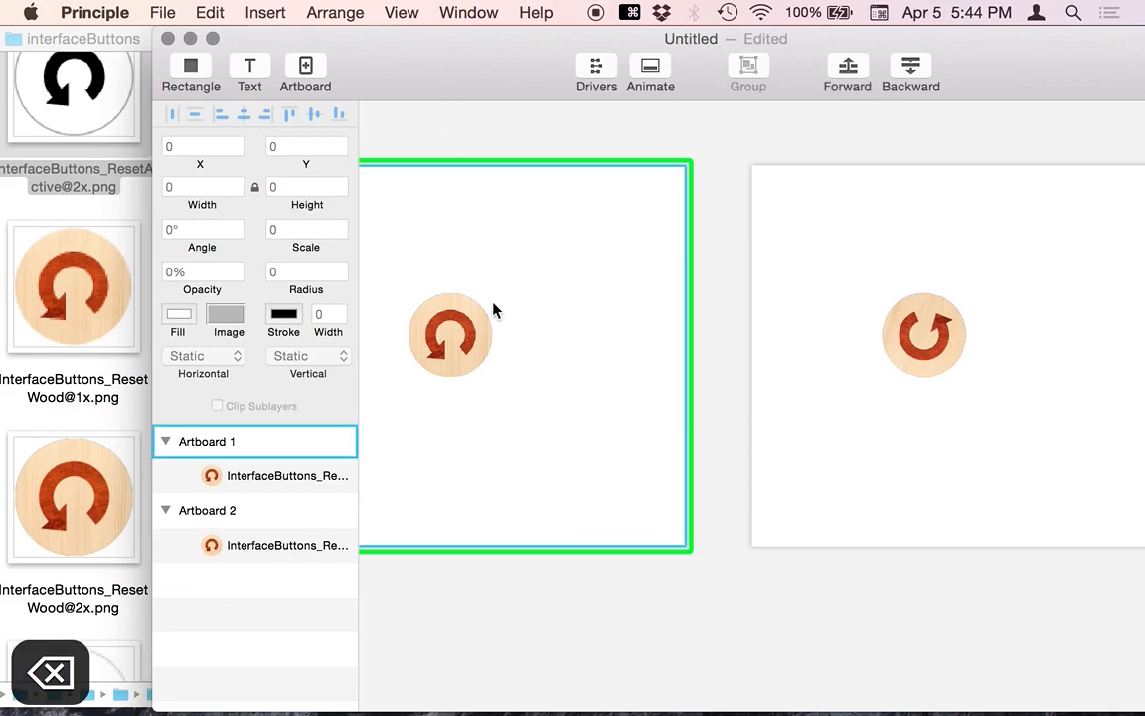
Add a Tap transition from the wooden reset button in Artboard 1 to Artboard 2.
click(451, 326)
click(509, 334)
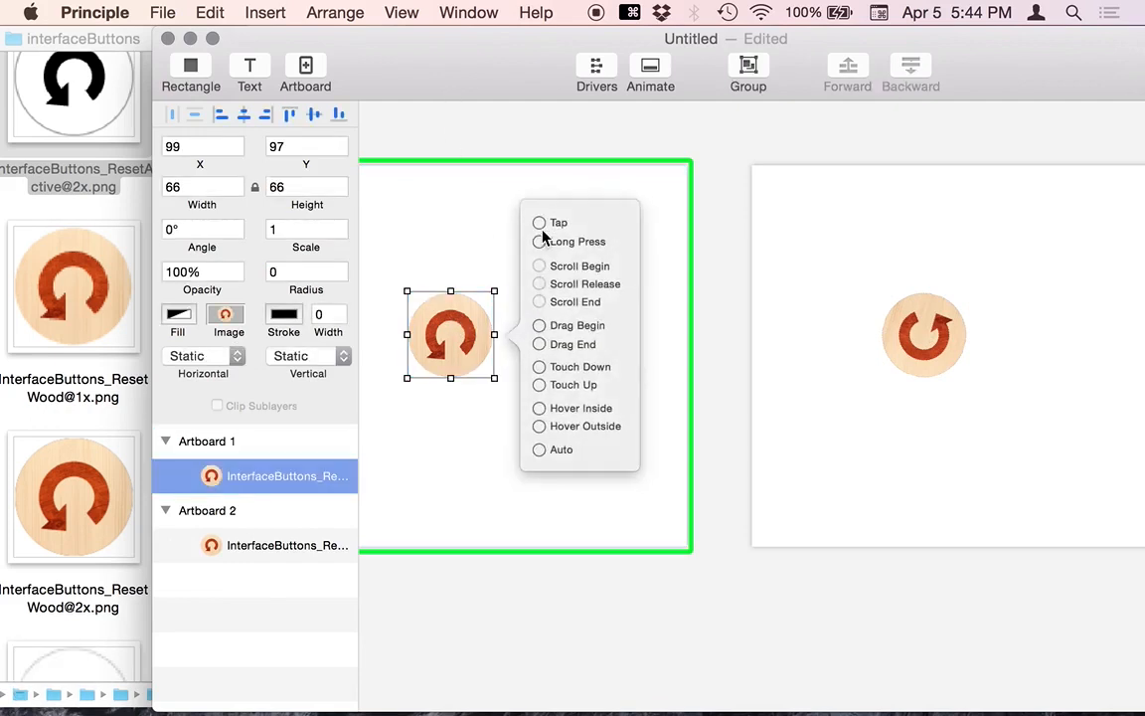
drag(537, 222, 831, 263)
drag(1046, 44, 890, 40)
scroll(513, 401, left, 4)
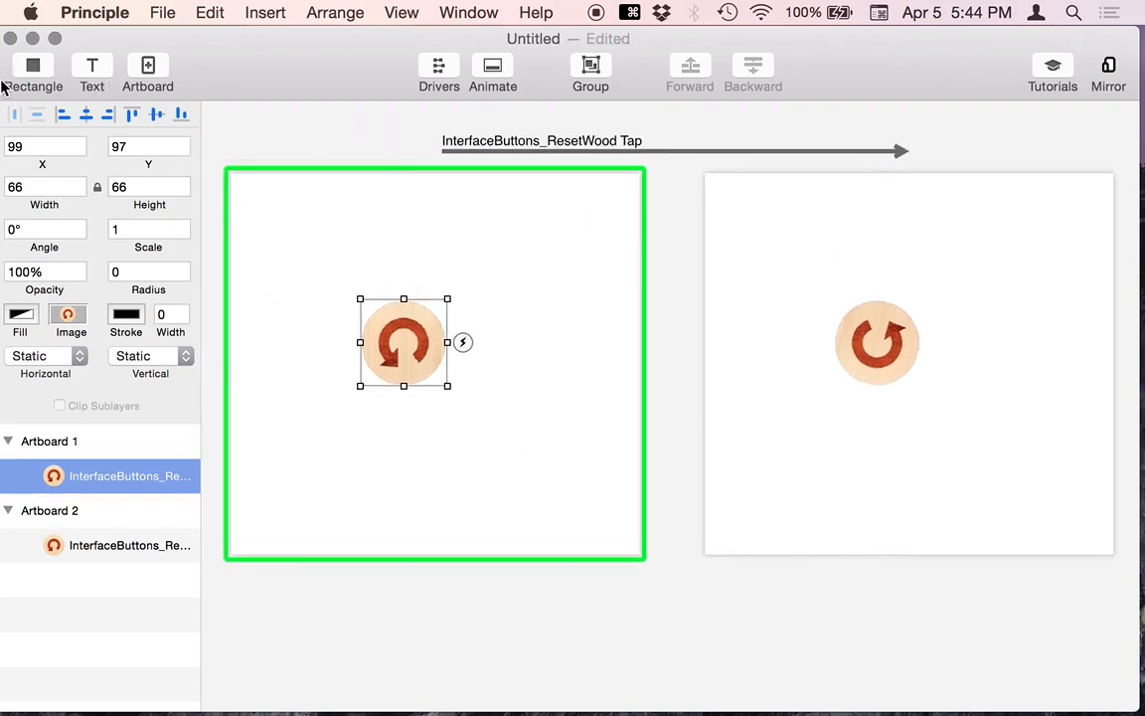
Play the wooden button's tap rotation several times in the preview, rewinding to the first artboard between plays.
key(super+grave)
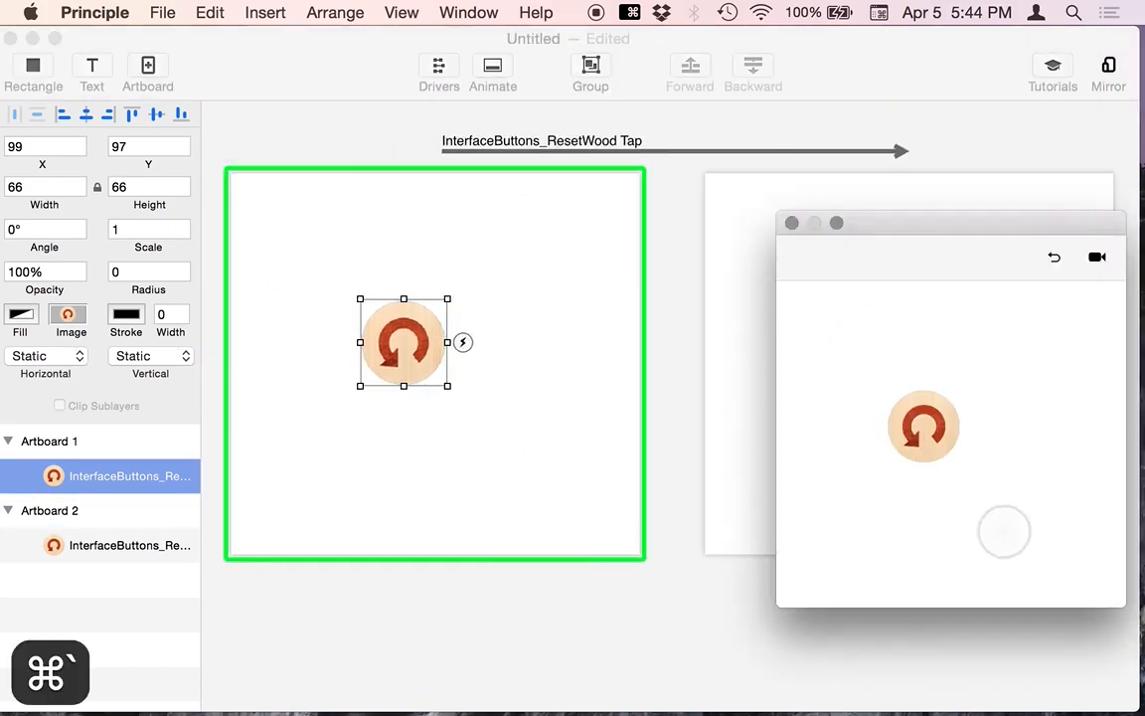
click(934, 430)
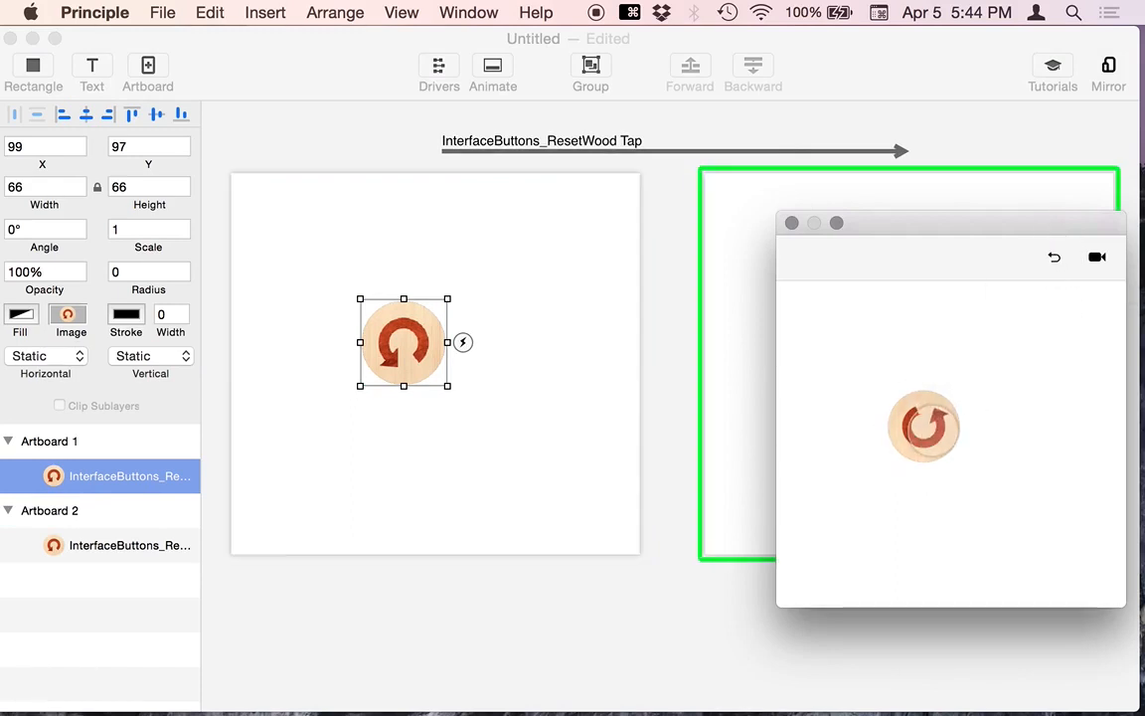
click(1053, 259)
click(940, 424)
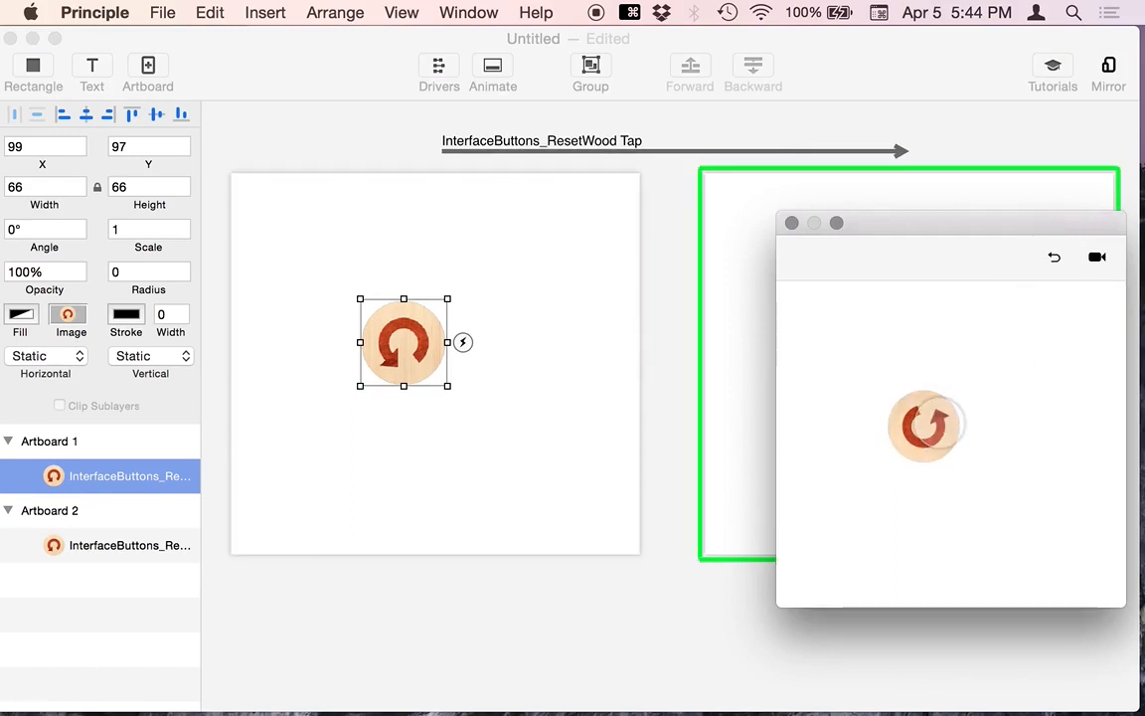
click(1054, 259)
click(924, 425)
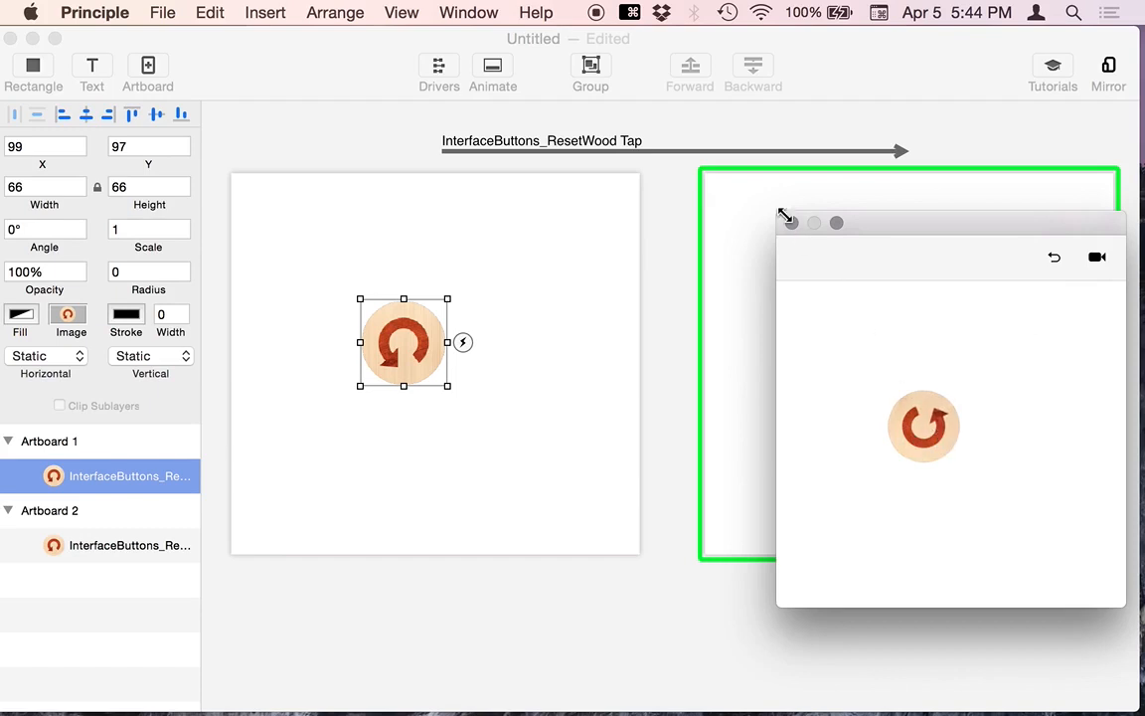
click(798, 141)
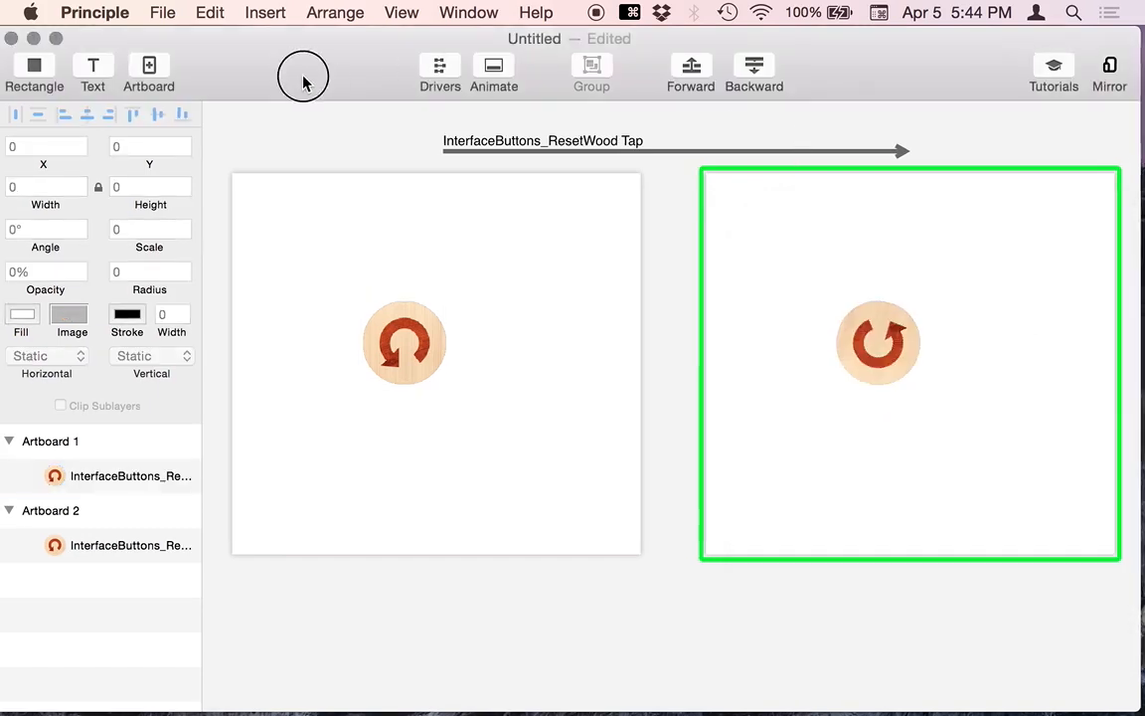
drag(302, 79, 433, 62)
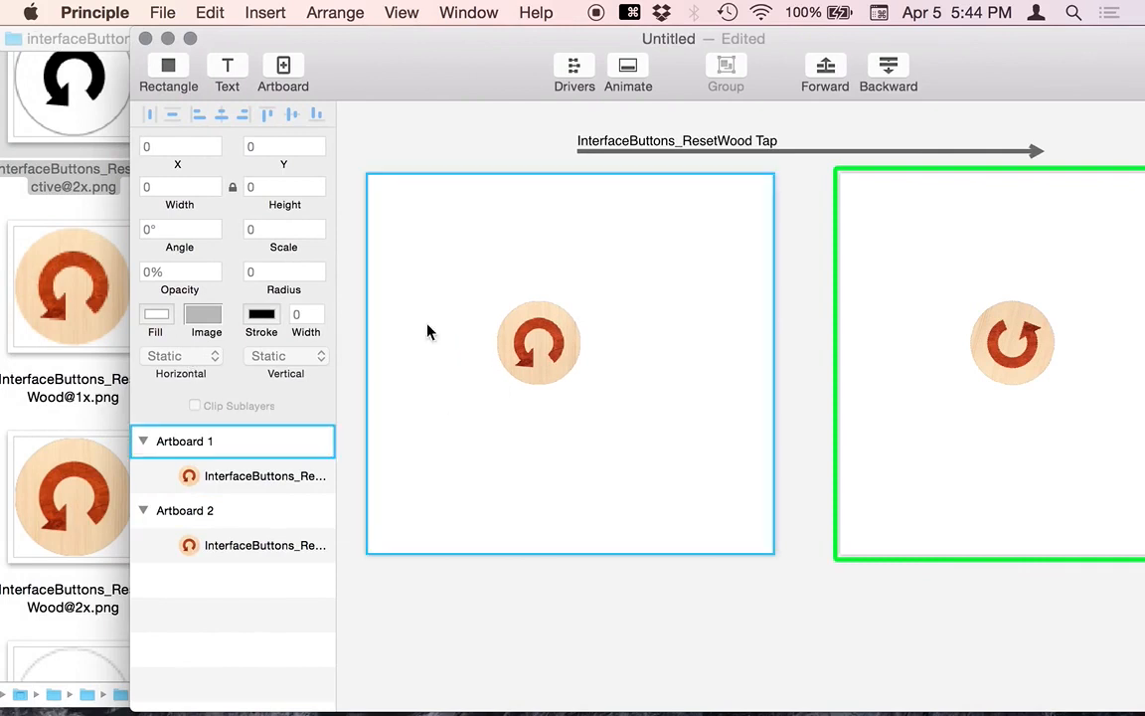
click(553, 335)
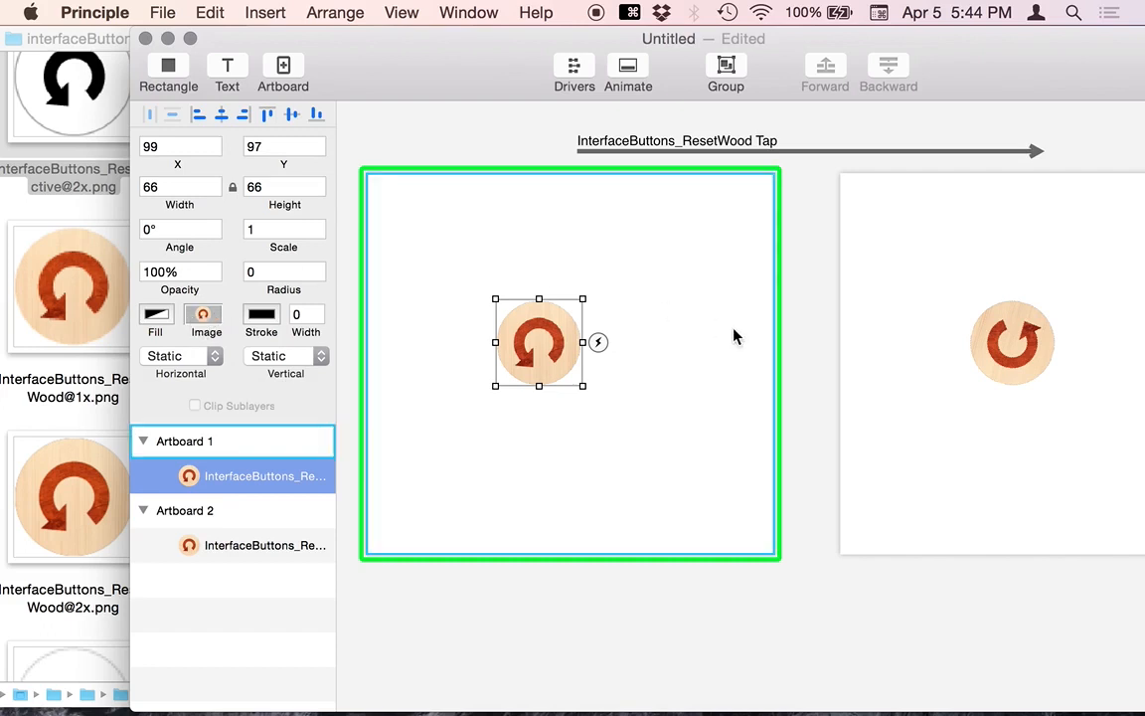
click(1015, 333)
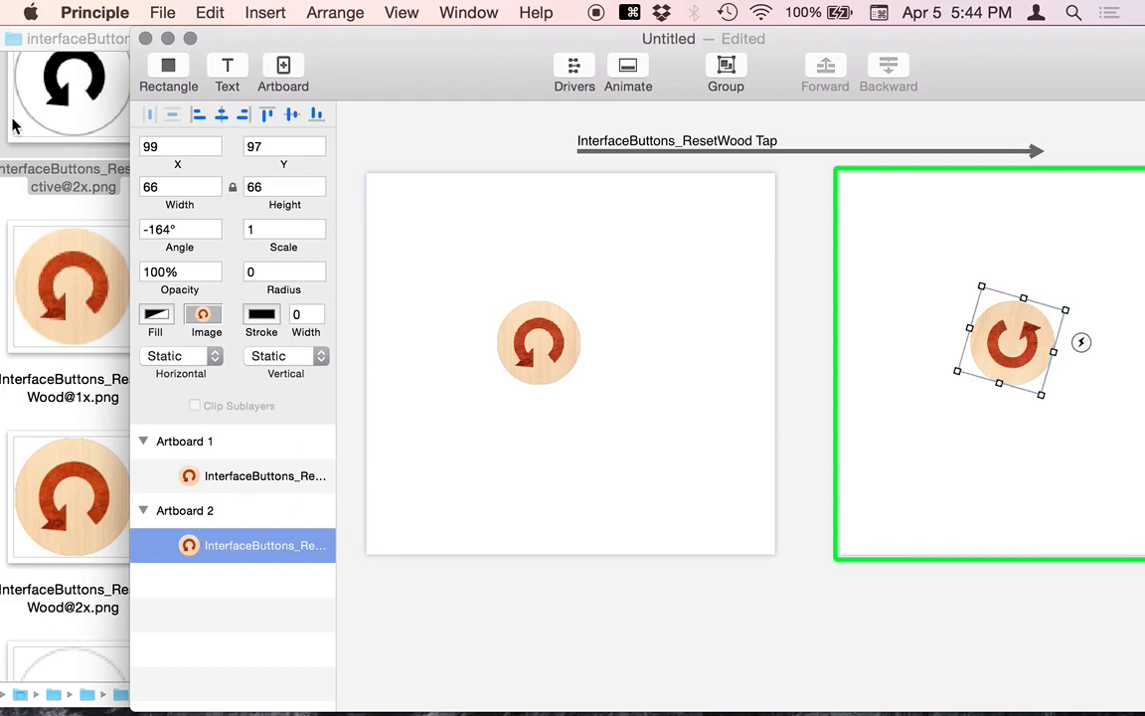
drag(36, 105, 204, 314)
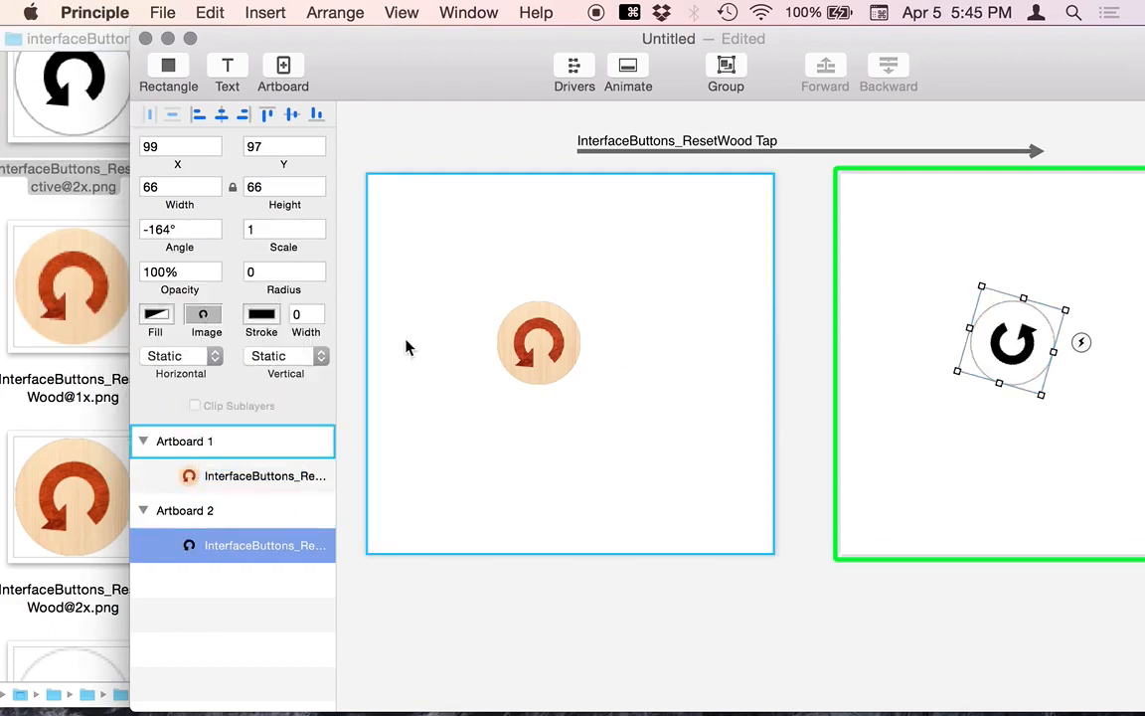
drag(473, 63, 328, 31)
Preview the tap transition with the swapped image, rewinding and replaying it from the first artboard.
key(super+grave)
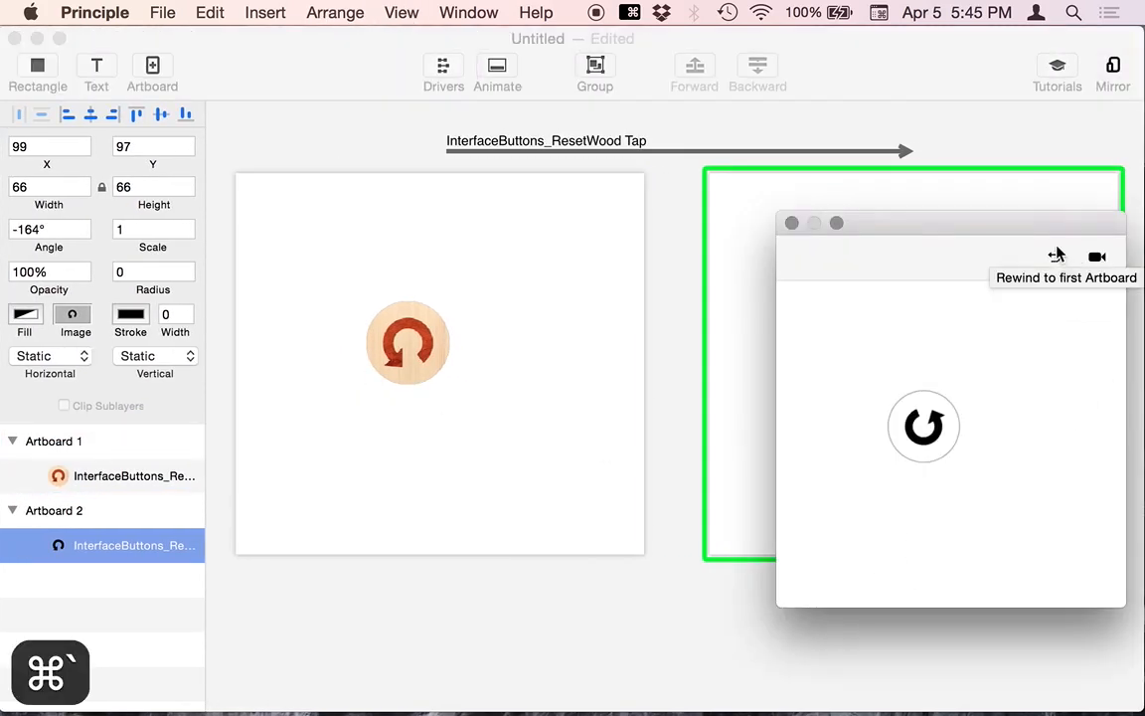
click(1055, 260)
click(923, 428)
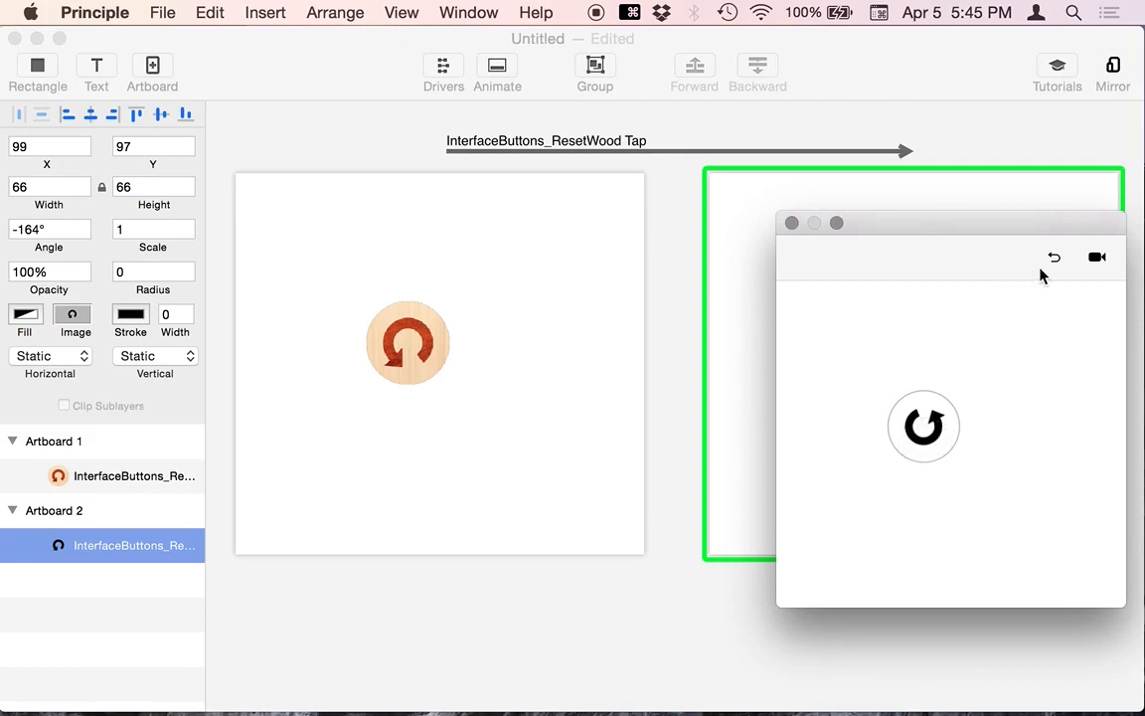
click(1055, 260)
click(944, 418)
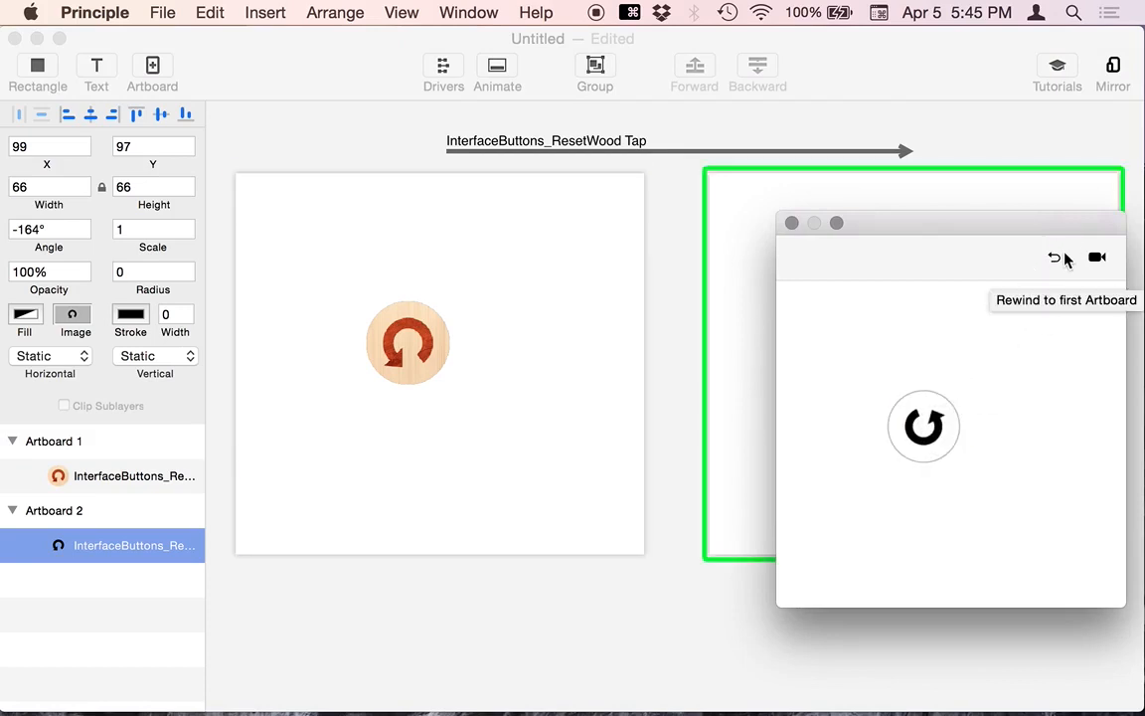
click(1053, 259)
click(845, 169)
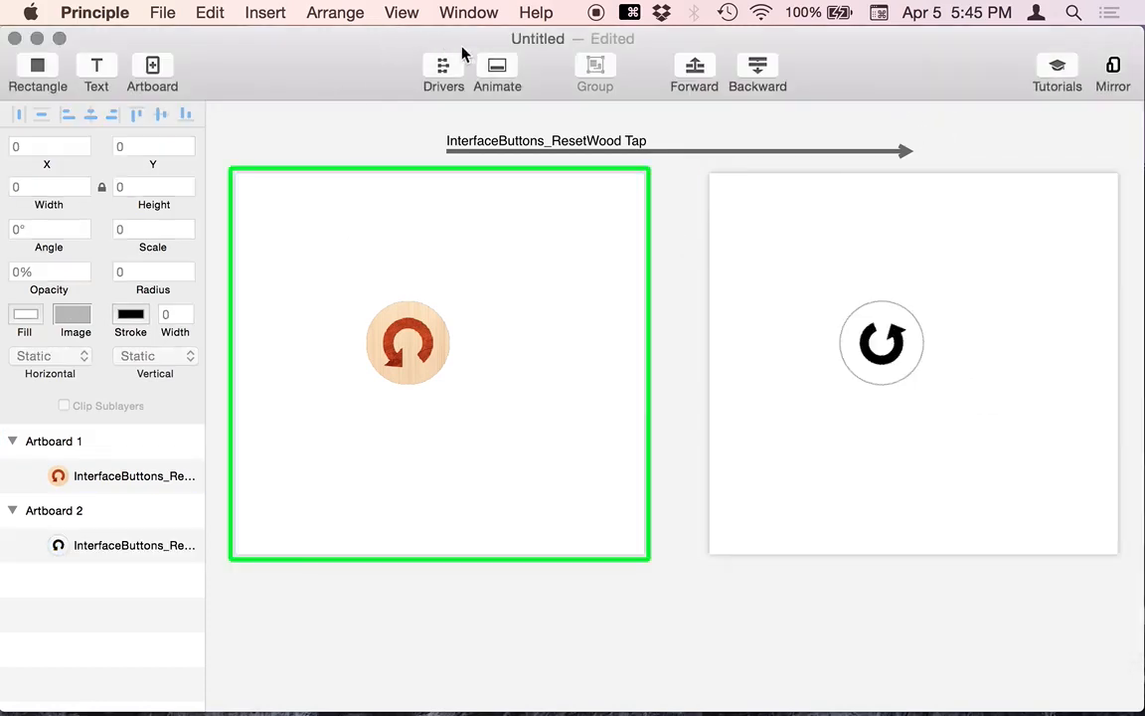
Open the timeline of the Tap transition and extend its Y and Angle animations to about 1.4 seconds.
click(496, 74)
click(521, 148)
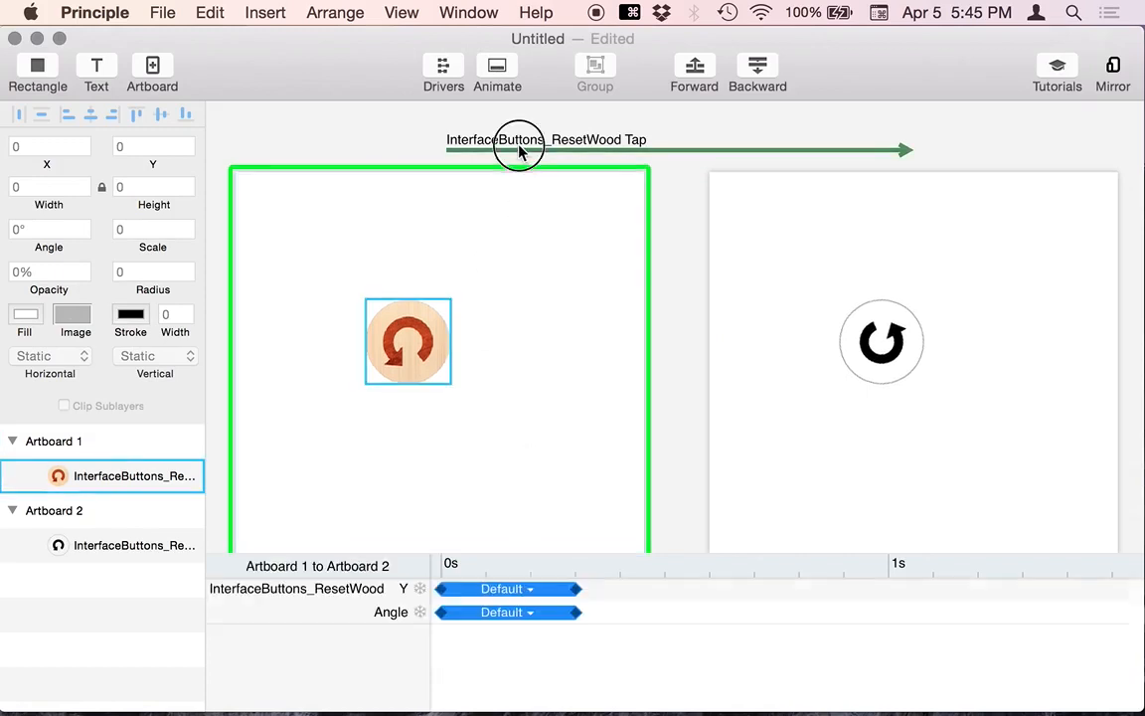
click(575, 618)
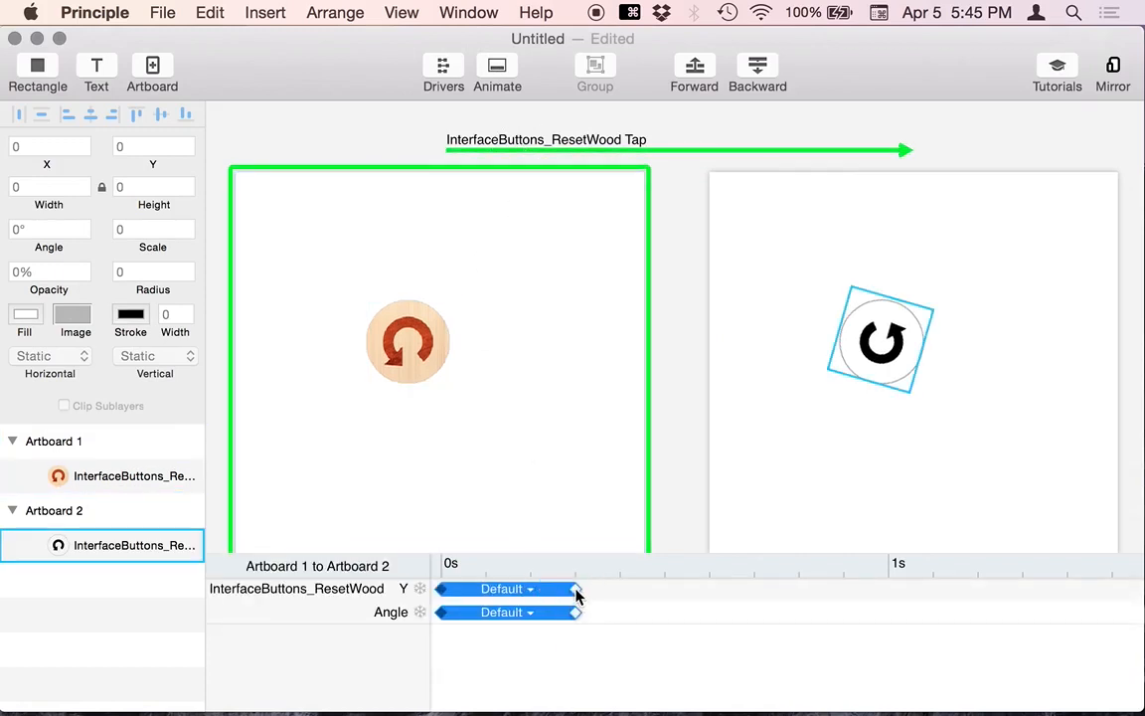
drag(576, 590, 1053, 588)
click(701, 270)
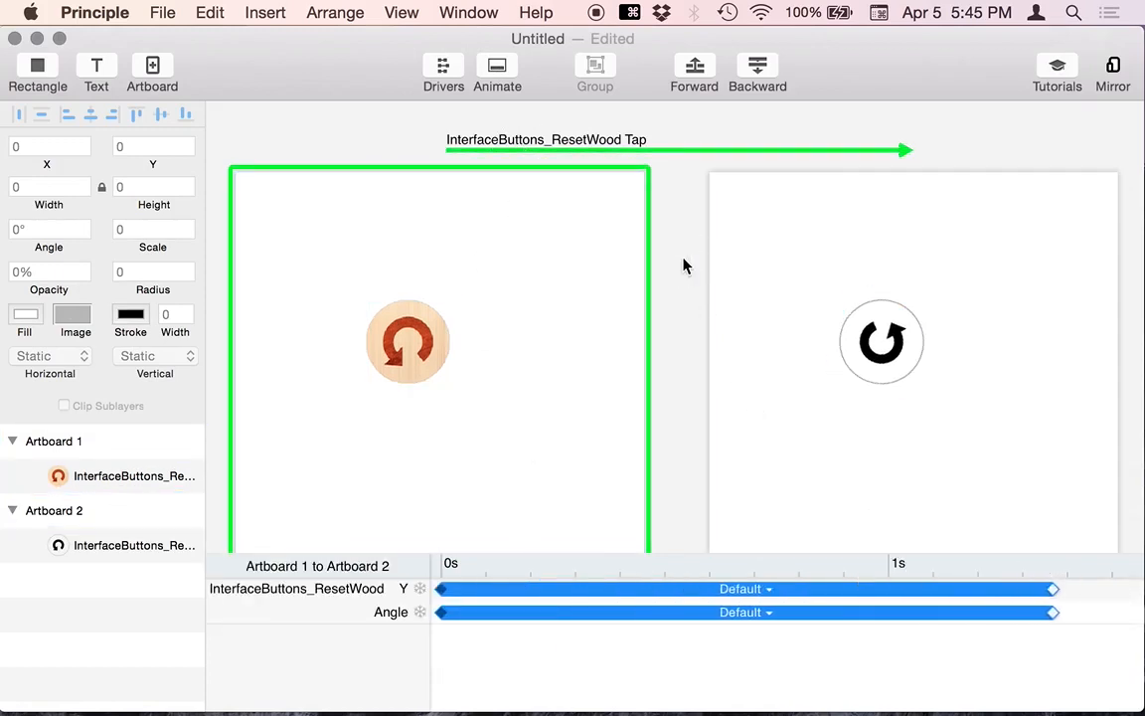
Preview the lengthened tap transition from the wooden button to the black-and-white one.
key(super+grave)
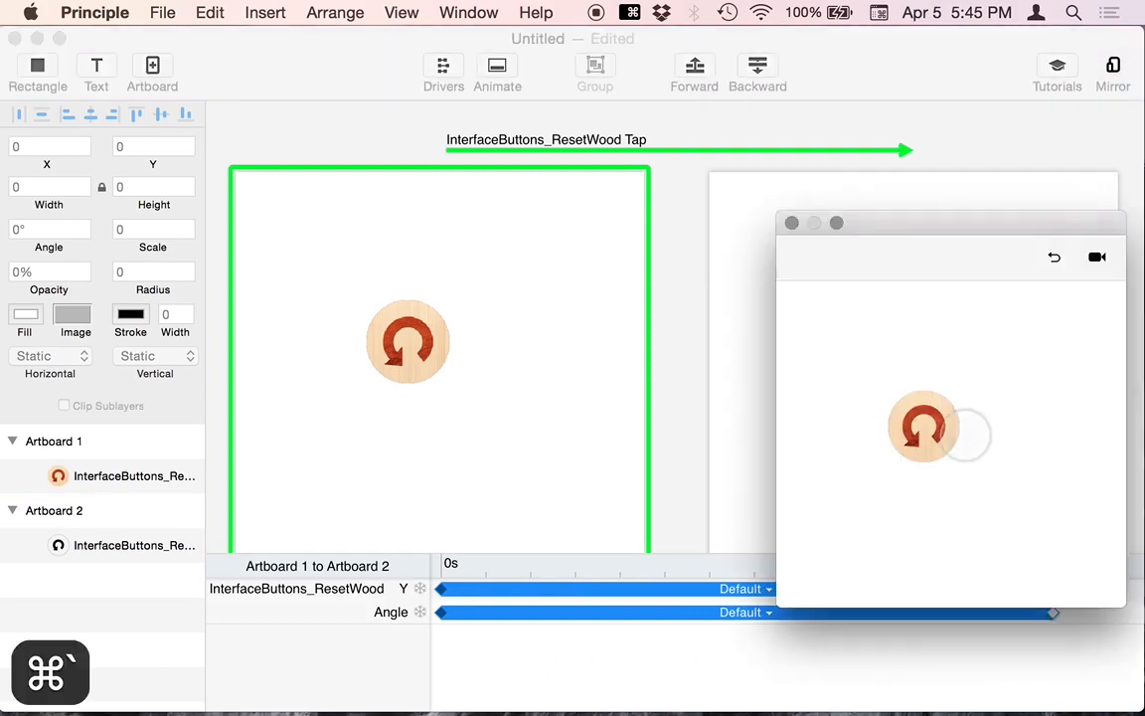
click(924, 427)
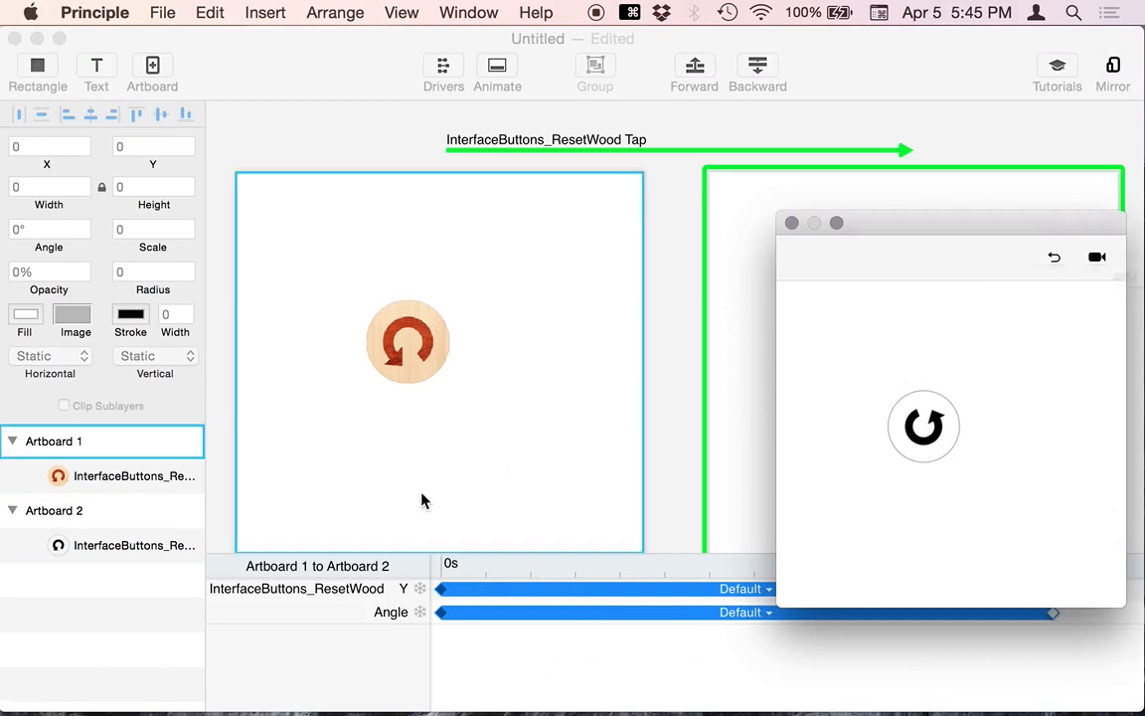
drag(937, 222, 951, 236)
click(961, 126)
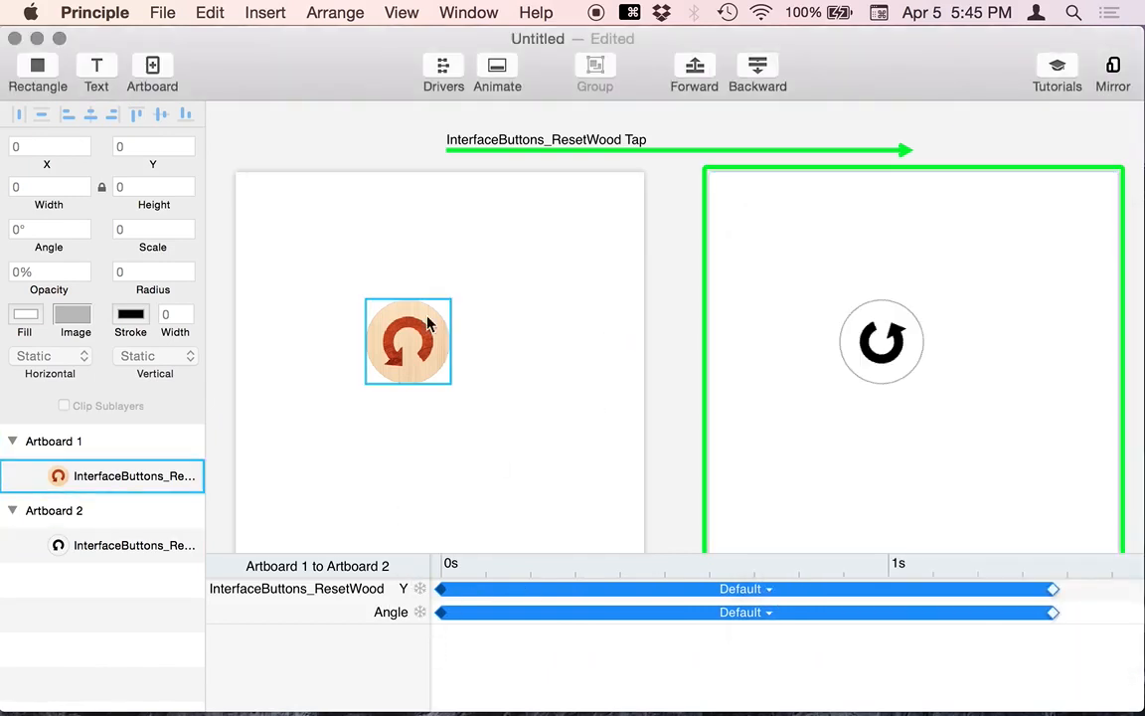
Rename the black-and-white reset button layer in Artboard 2 as Circle.
click(407, 342)
click(871, 373)
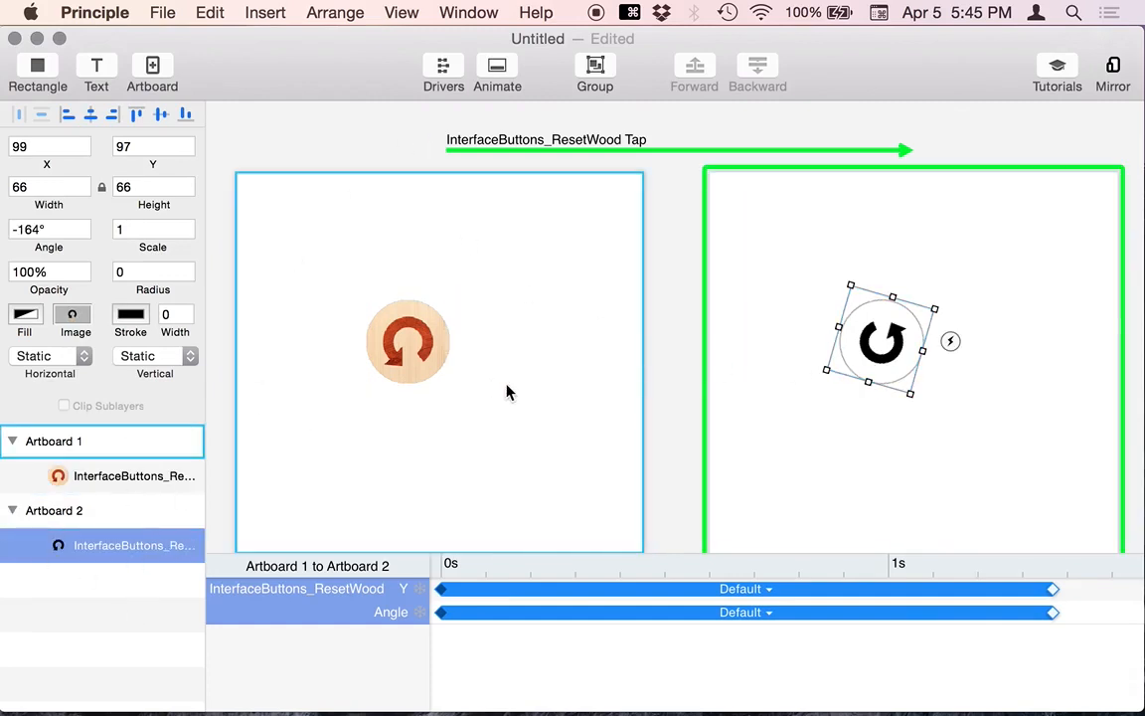
click(989, 450)
click(878, 343)
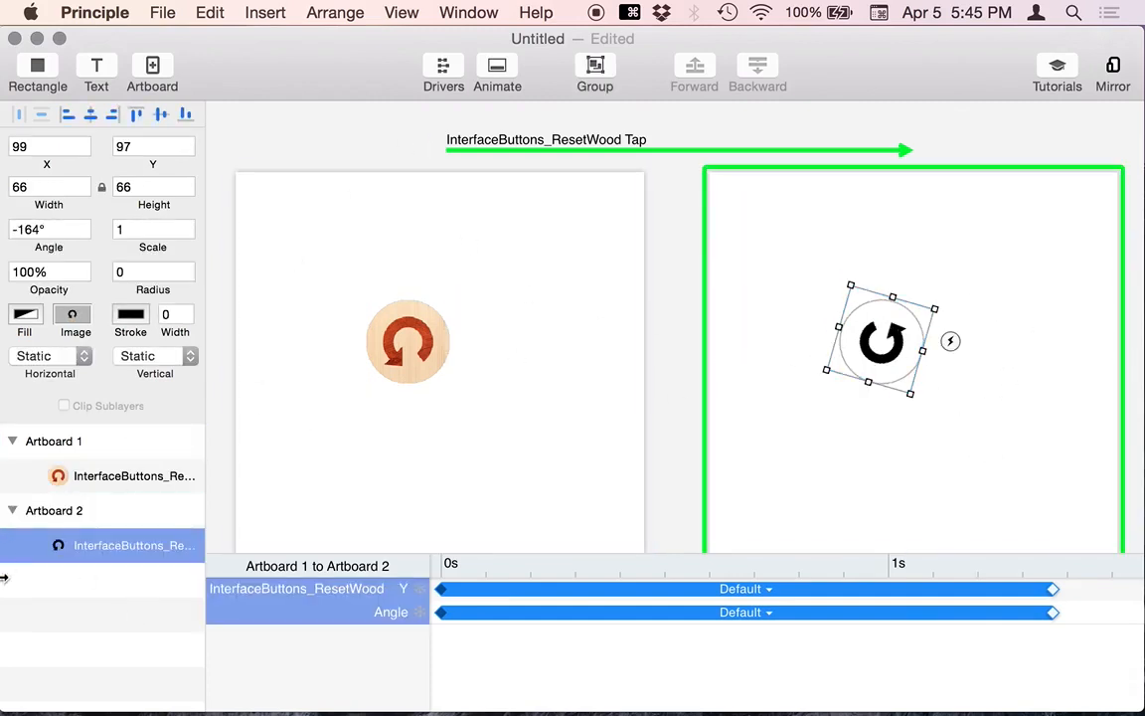
double_click(120, 545)
text(Circle)
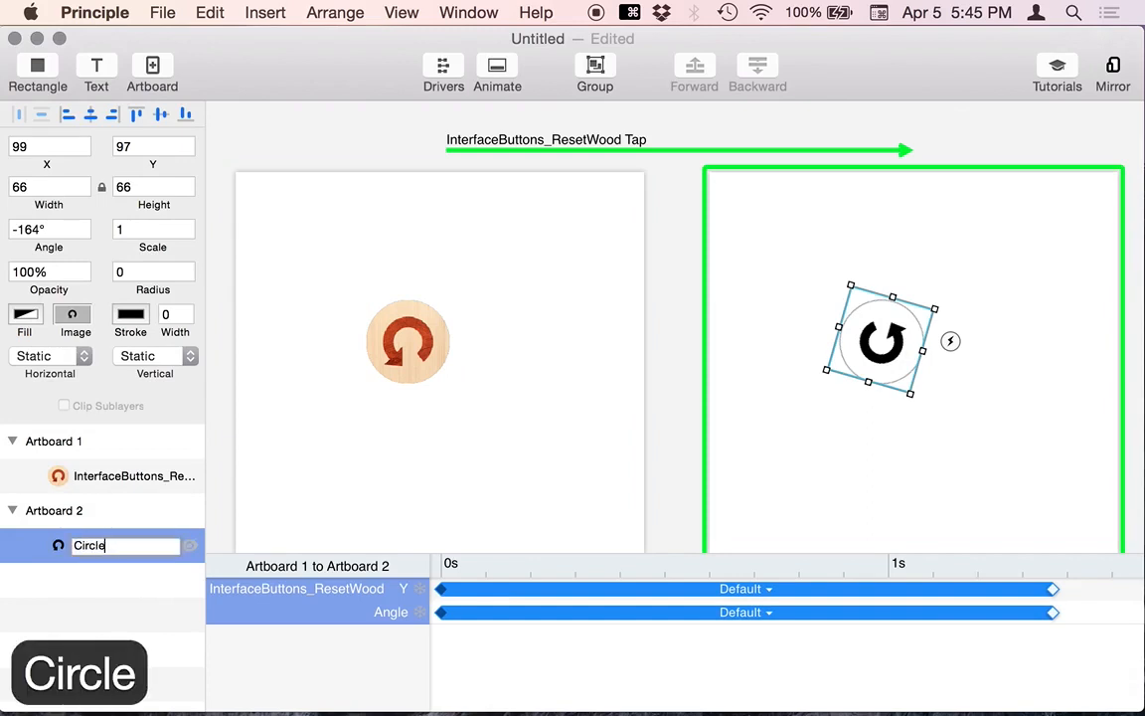
click(291, 331)
Delete the wooden reset button from Artboard 1 and add a 44 by 44 grey rectangle at X 31, Y 0.
click(407, 341)
key(BackSpace)
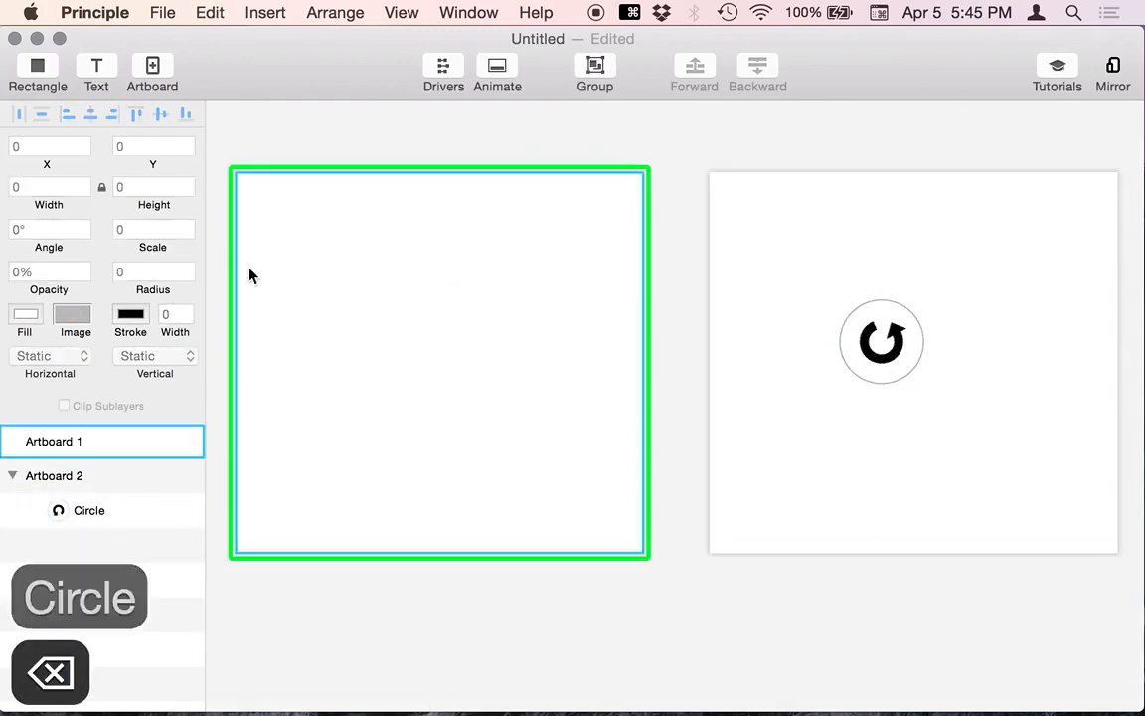
click(37, 64)
drag(261, 199, 301, 211)
Rename the grey rectangle layer in Artboard 1 as Circle.
double_click(112, 478)
text(Circle)
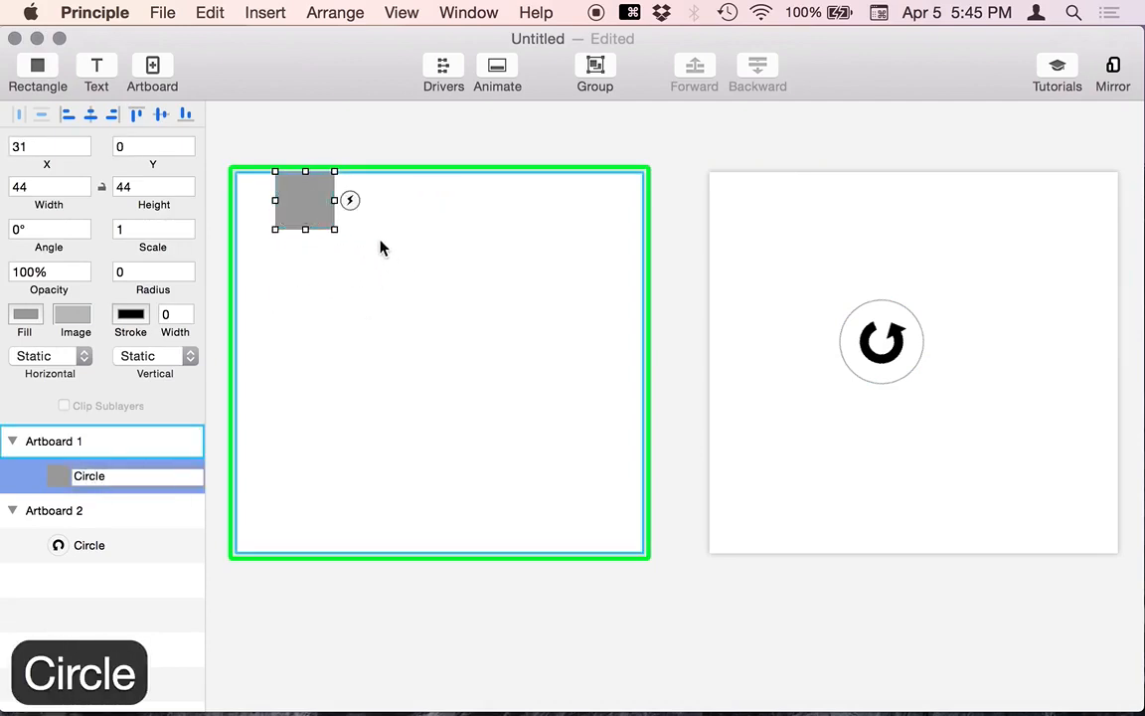
click(355, 139)
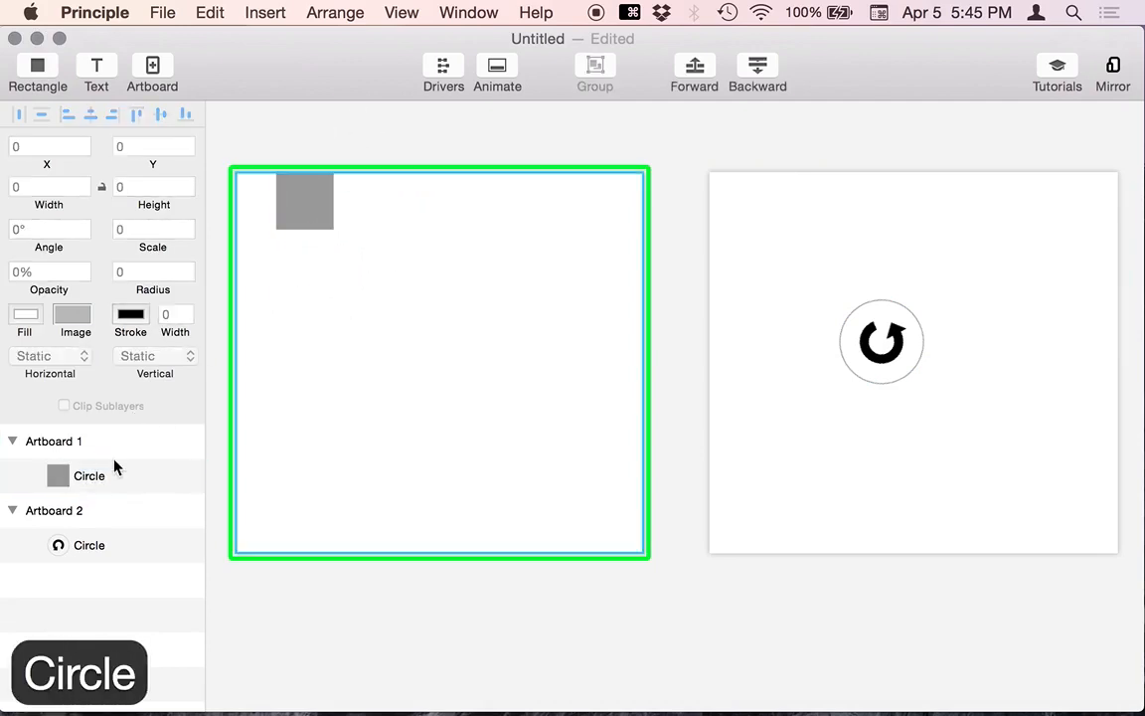
Rename the grey rectangle layer in Artboard 1 as MenuButton and copy that name.
double_click(87, 476)
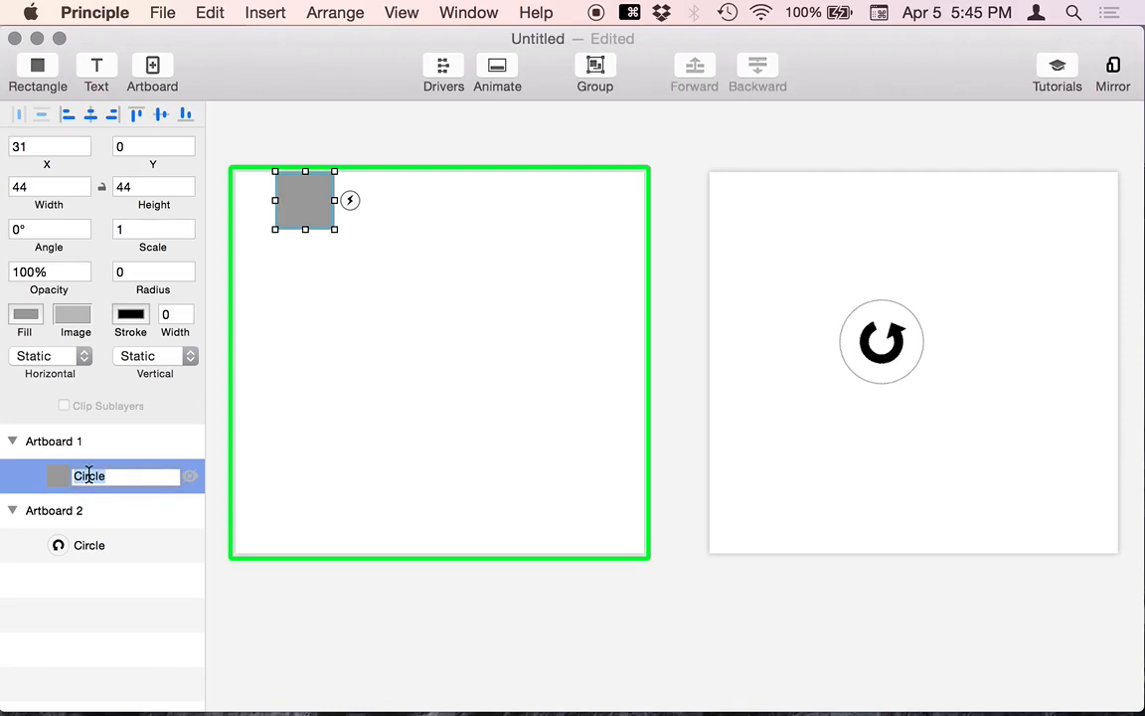
text(MenuButton)
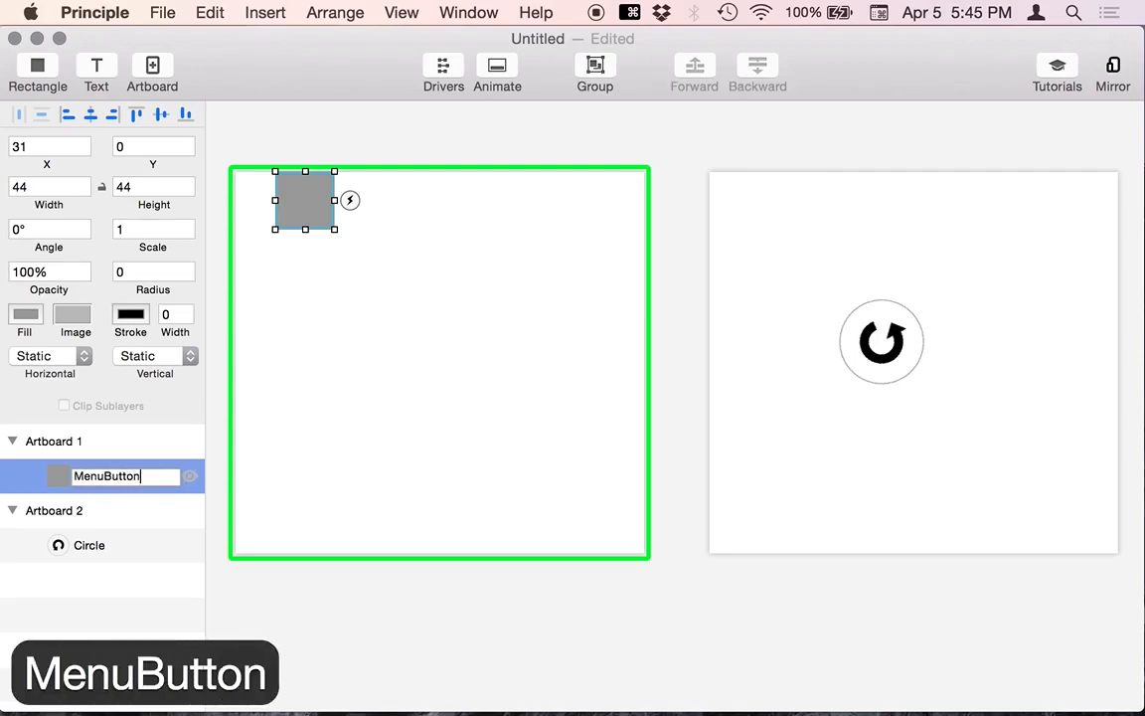
key(super+a)
key(super+c)
click(583, 528)
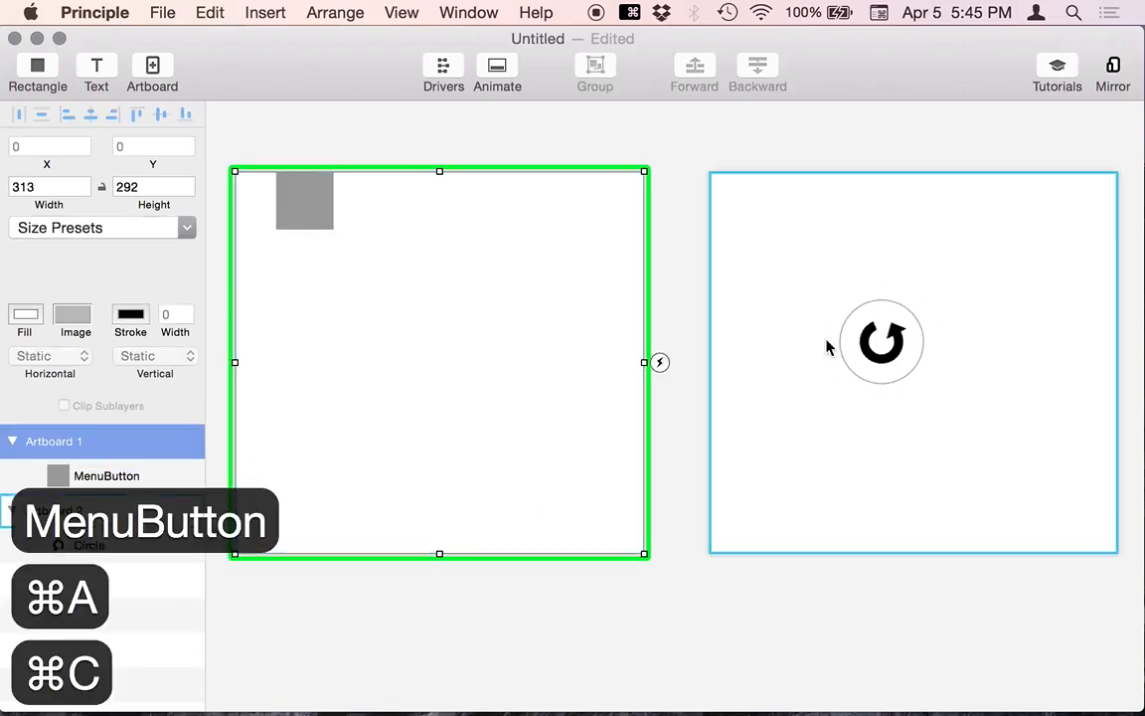
Rename the reset button layer in Artboard 2 as MenuButton using the copied name.
click(844, 341)
double_click(94, 546)
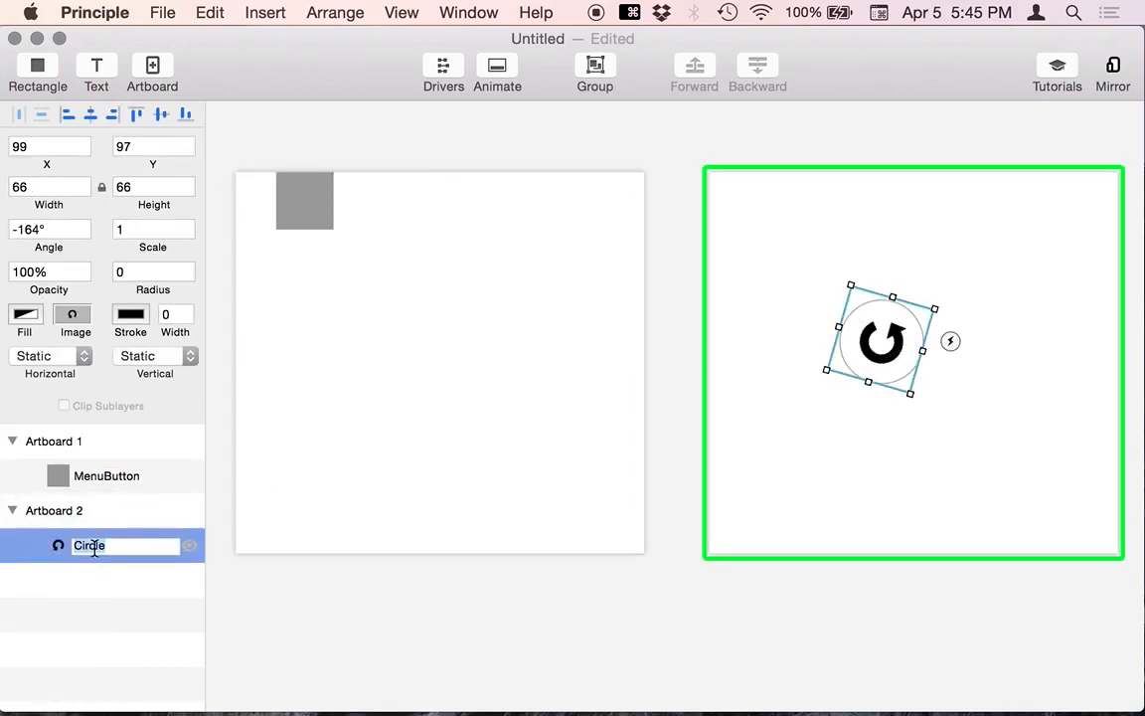
key(super+v)
click(345, 597)
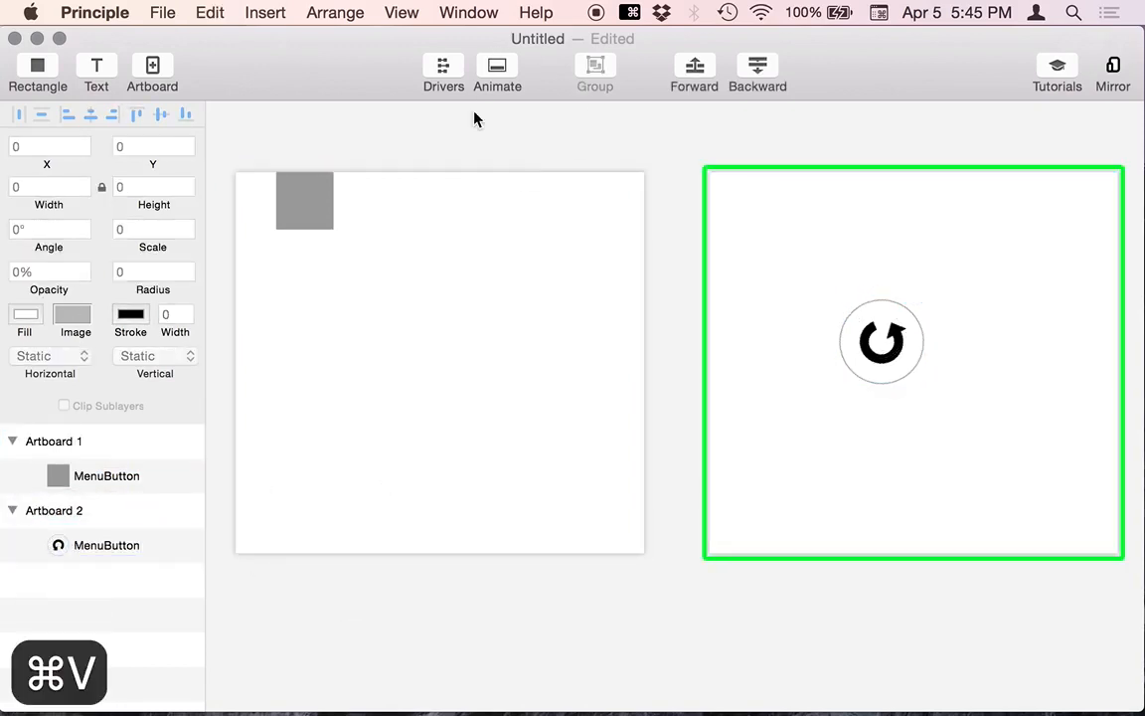
Move the grey square into Artboard 1's upper-left corner and the reset button to X 239, Y 209 in Artboard 2.
click(311, 207)
drag(310, 208, 283, 221)
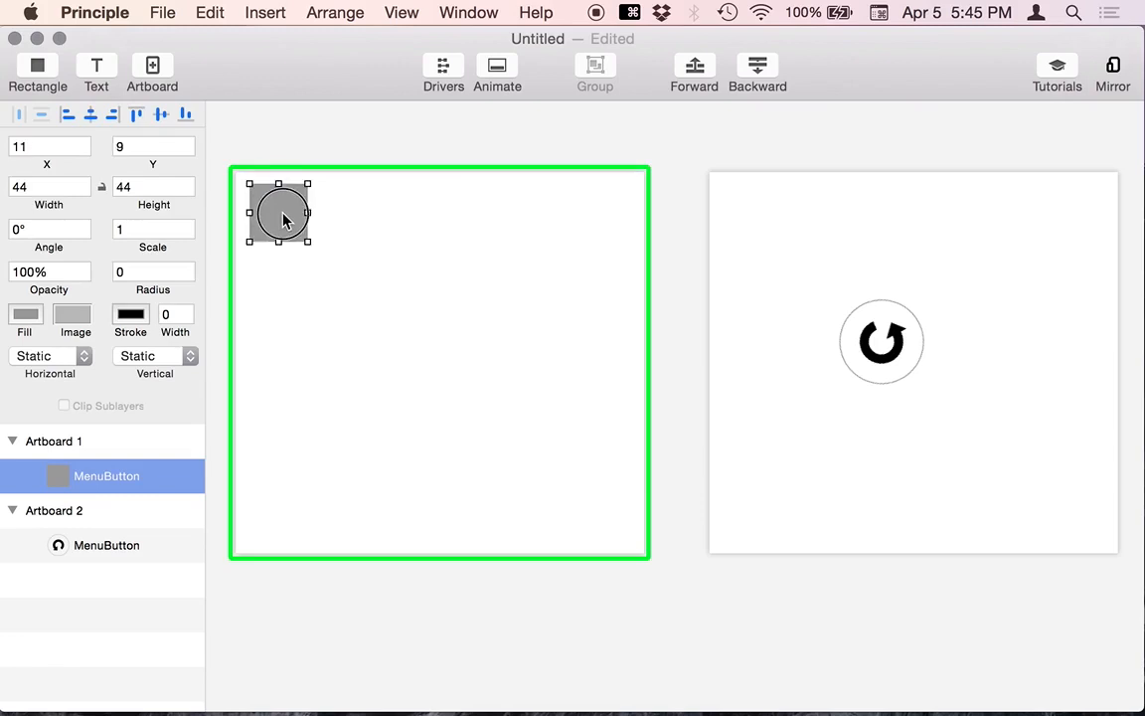
drag(884, 348, 1068, 514)
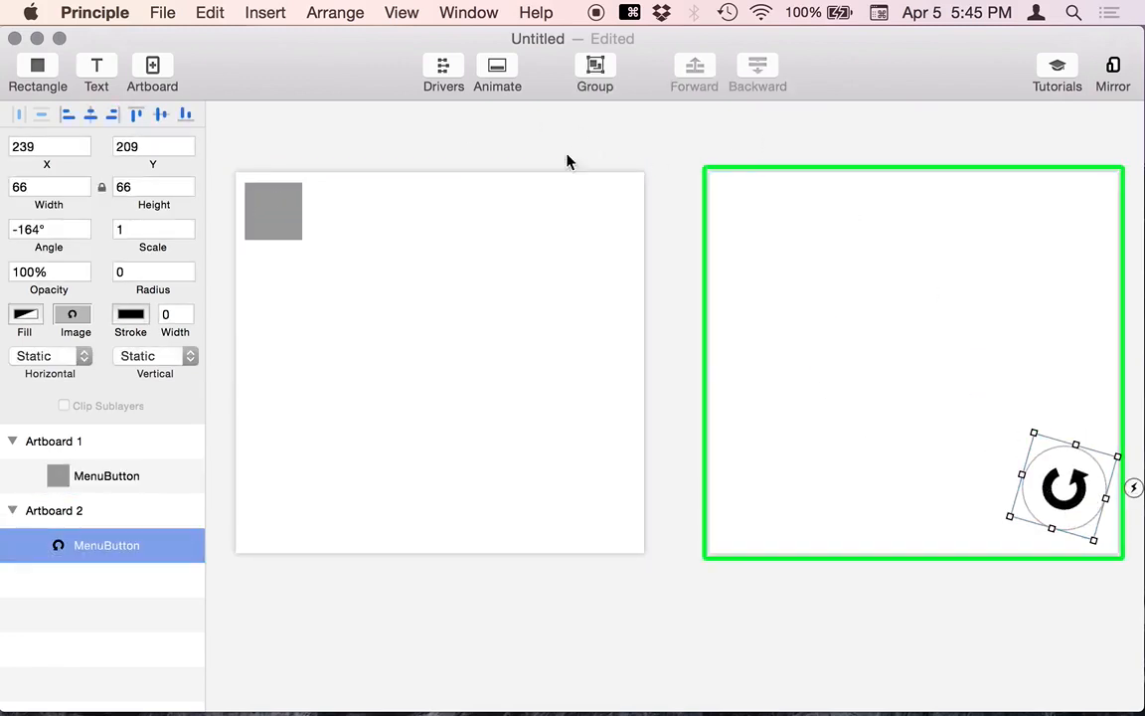
Reshape the grey square in Artboard 1 into a thin bar 160 wide and 14 high, and reposition the preview window.
click(270, 207)
drag(298, 236, 377, 204)
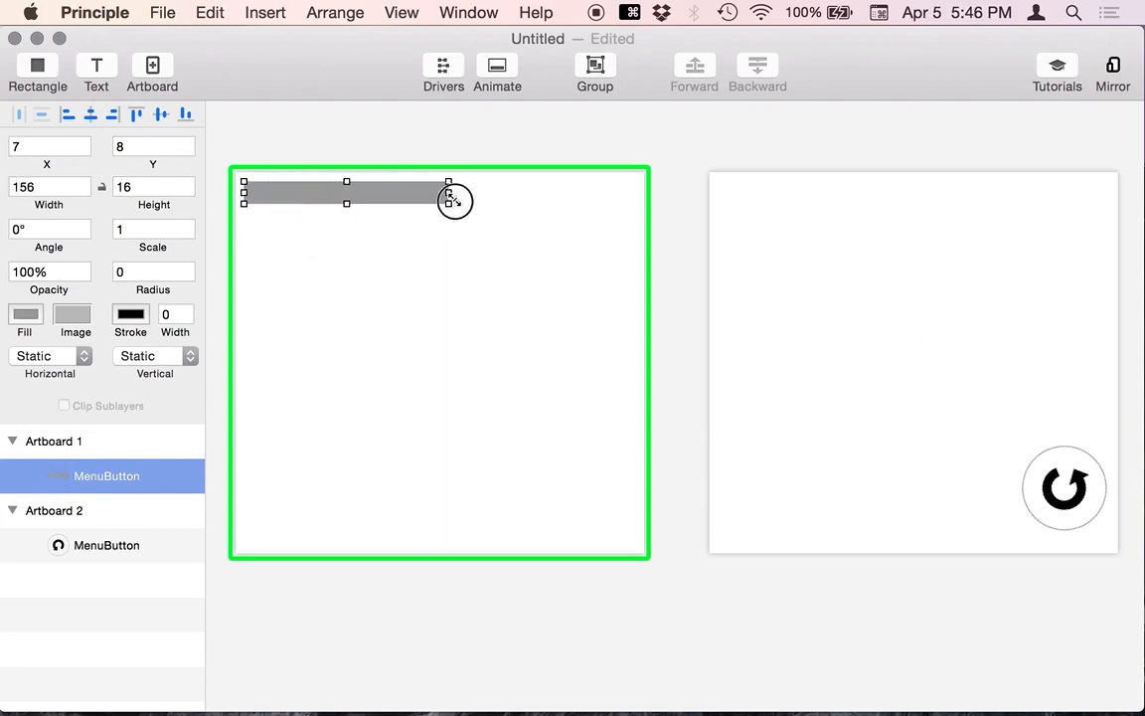
drag(450, 195, 450, 195)
click(378, 140)
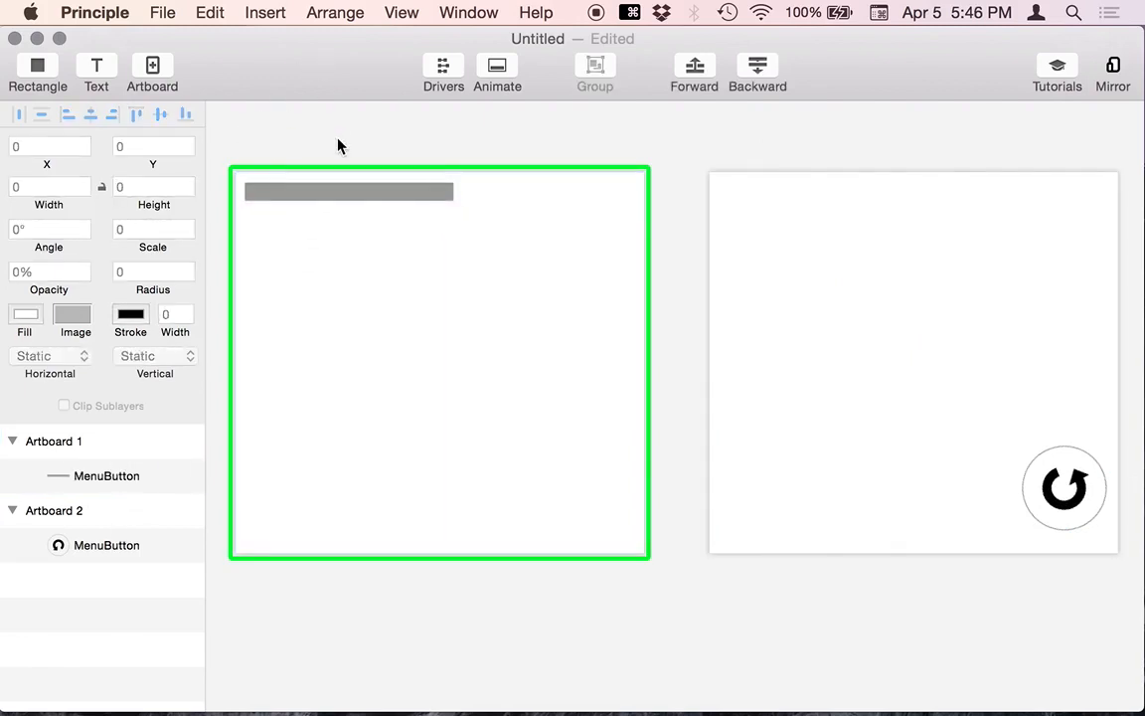
key(super+grave)
drag(933, 231, 814, 257)
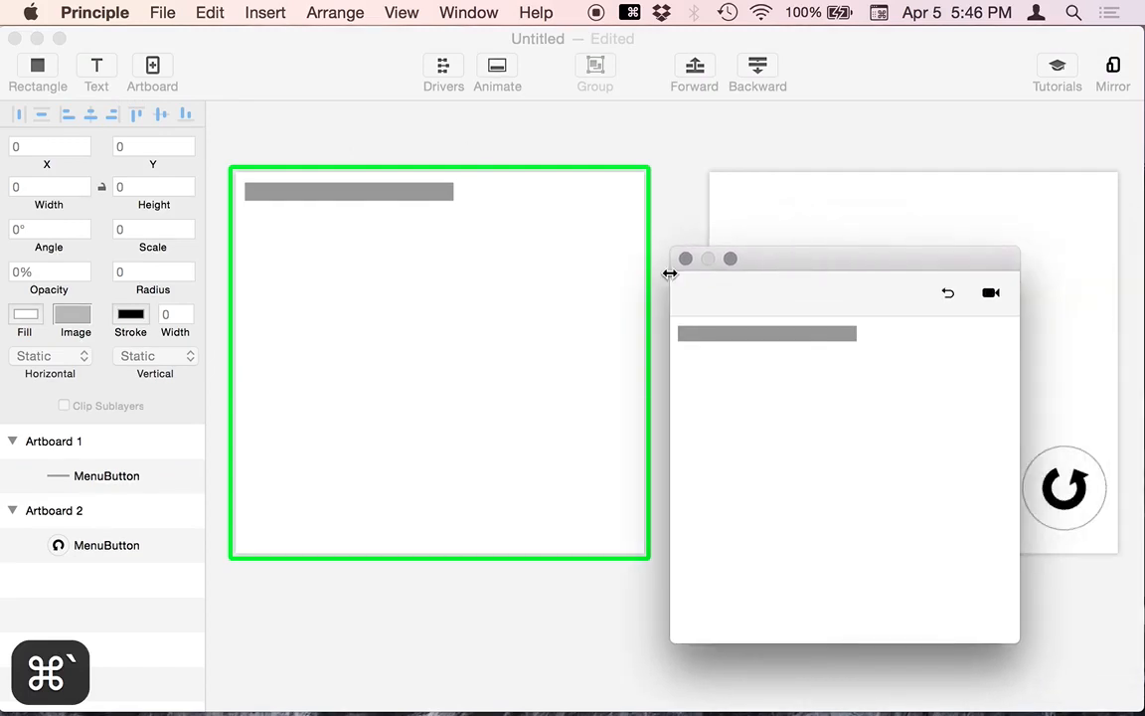
click(704, 167)
Create a Tap transition from the grey bar in Artboard 1 to Artboard 2.
click(446, 194)
click(469, 191)
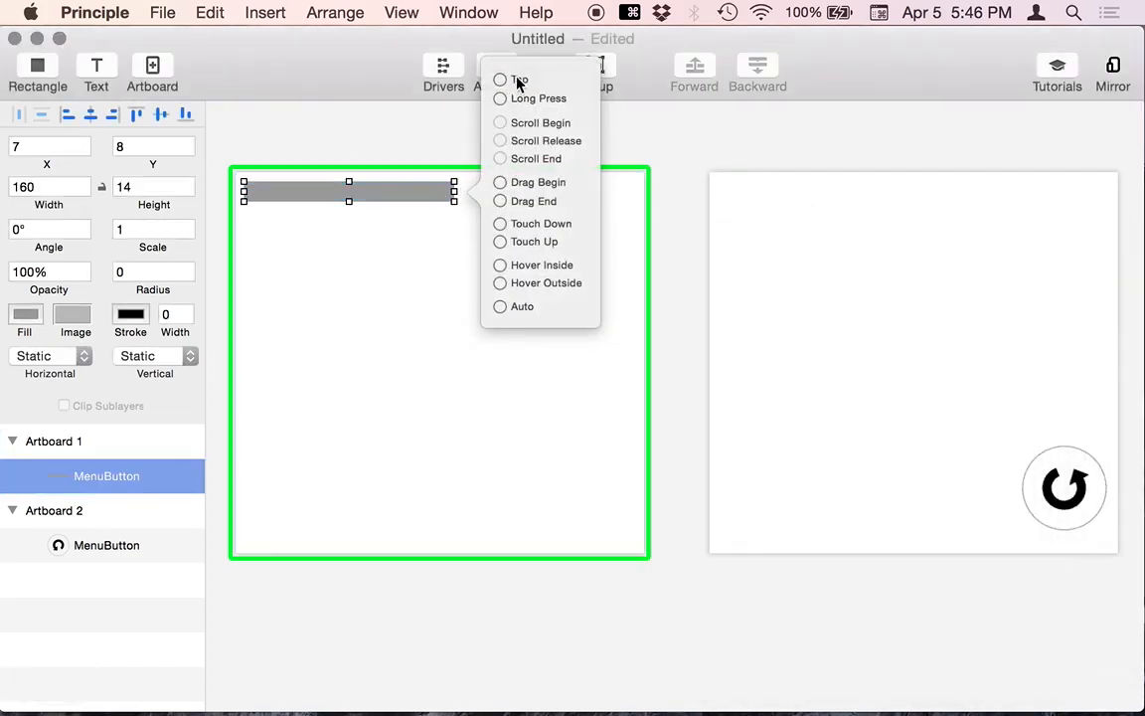
click(503, 84)
click(846, 341)
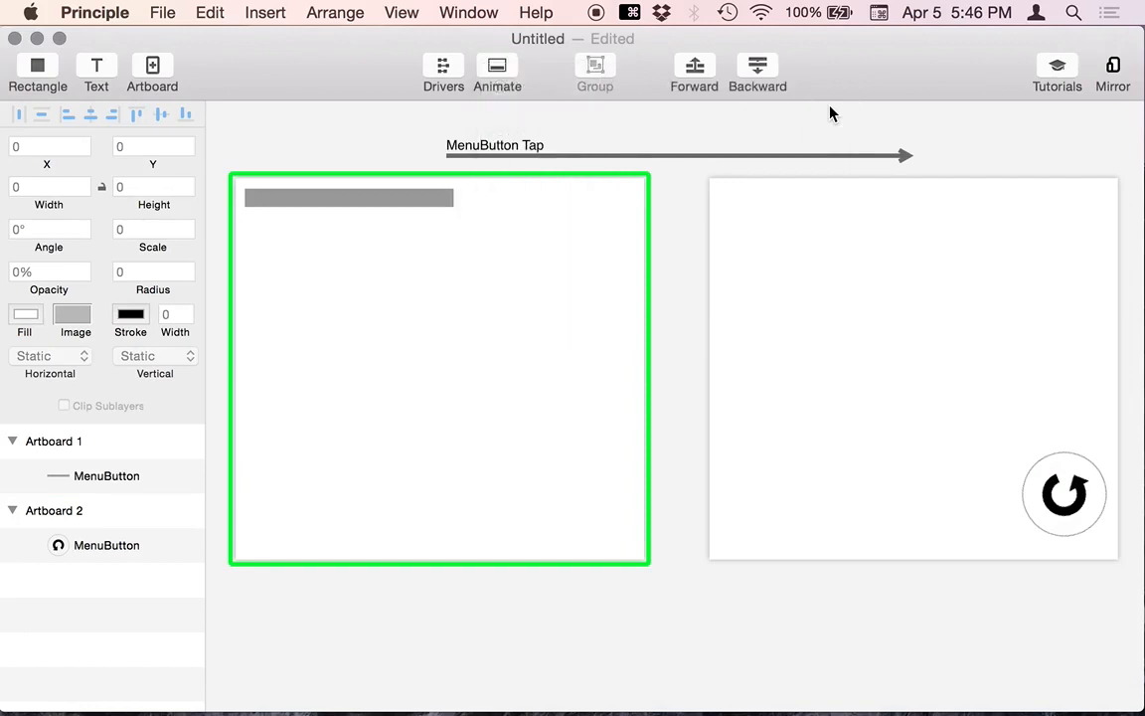
Play the grey bar's tap transition several times in the preview, resetting it between runs.
key(super+grave)
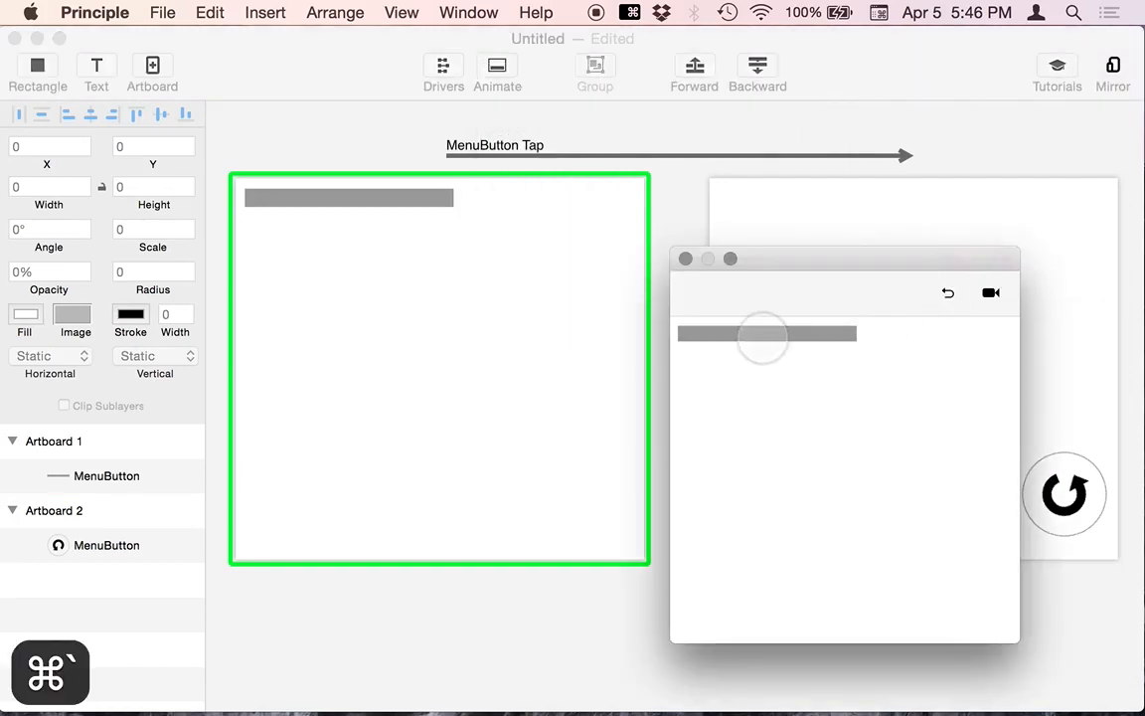
click(761, 336)
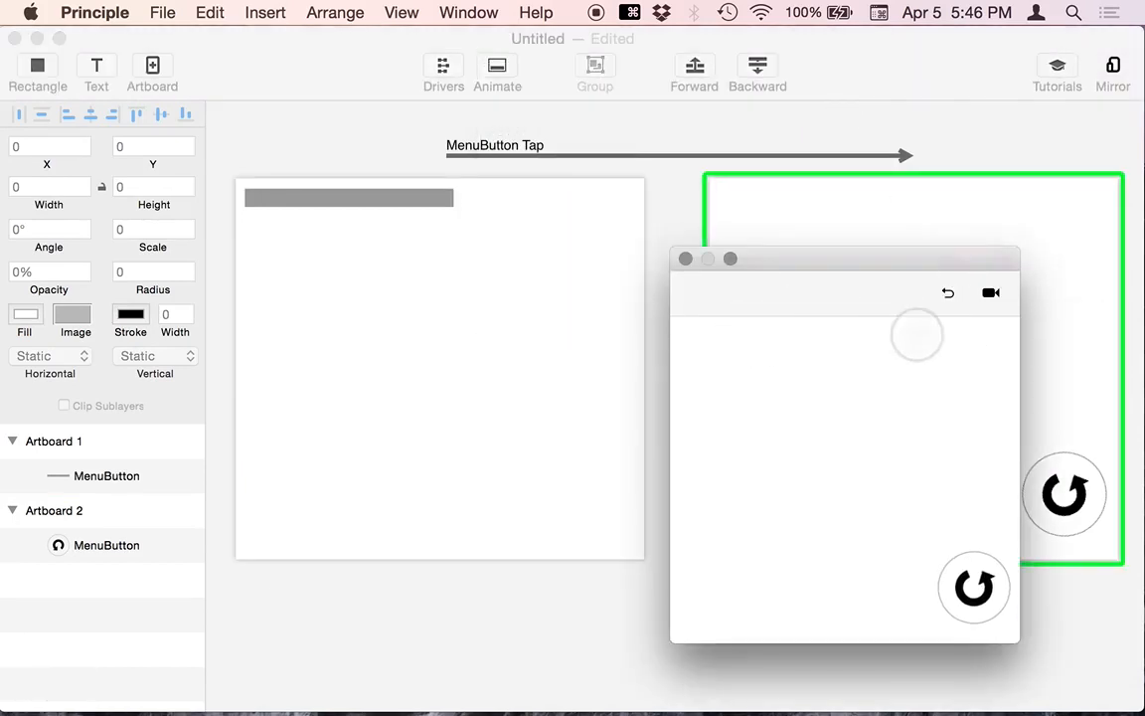
click(947, 294)
click(801, 336)
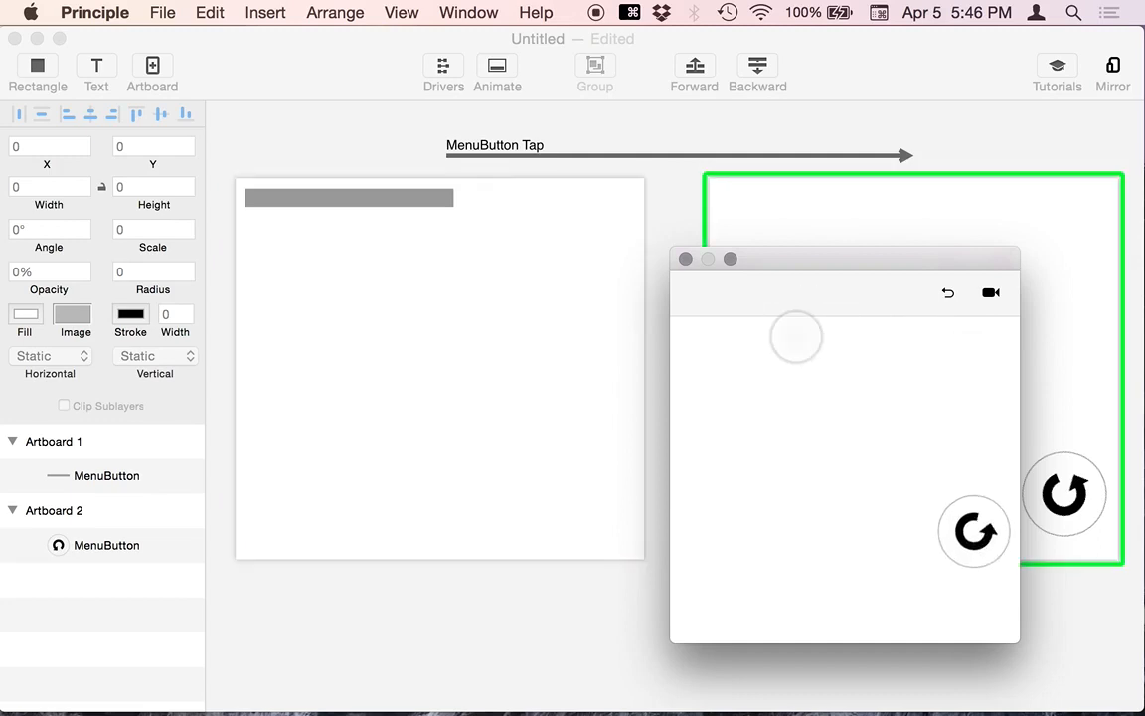
click(945, 306)
click(762, 333)
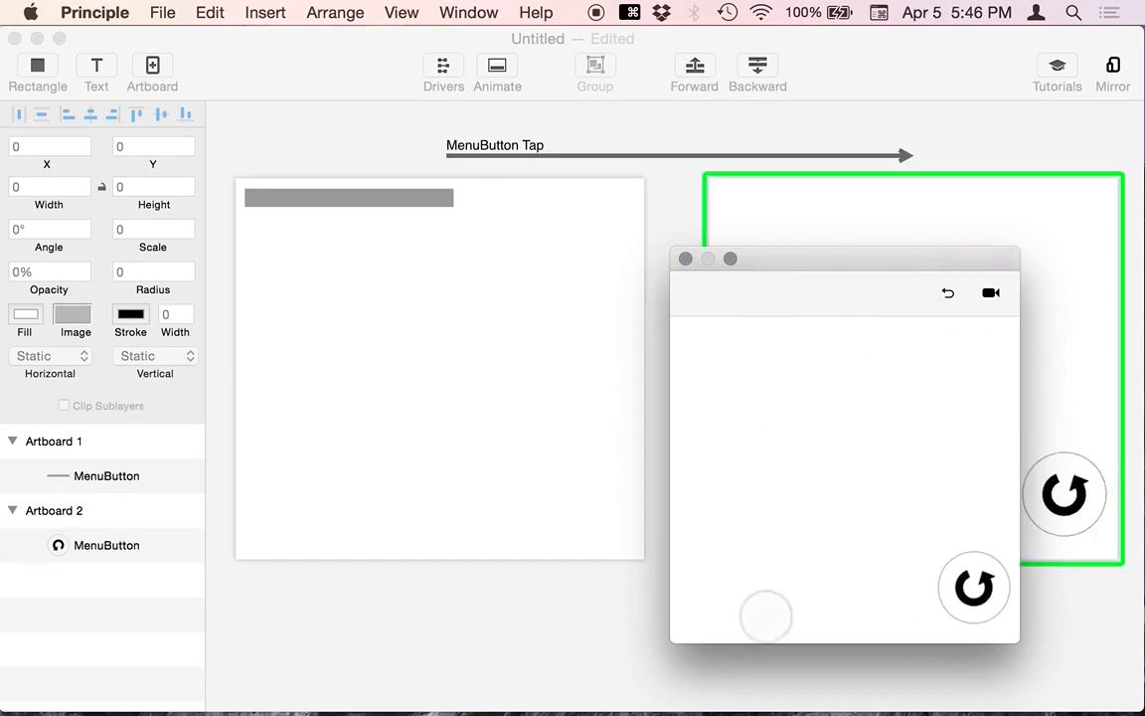
drag(775, 255, 825, 269)
click(690, 113)
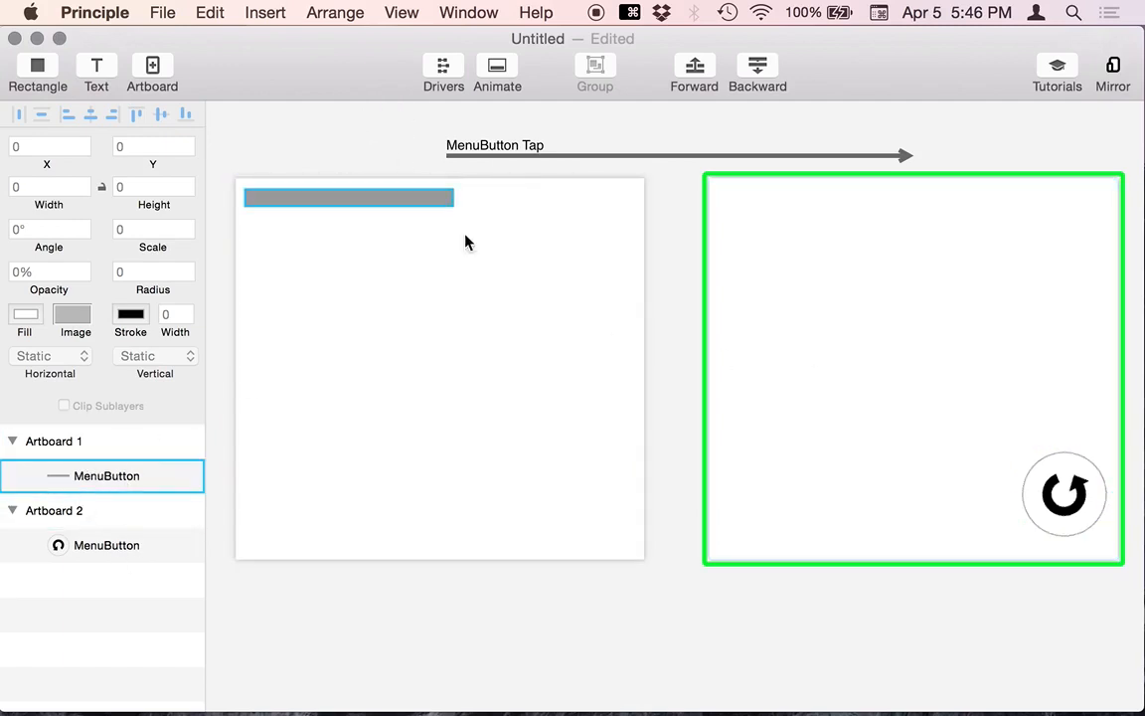
Move the reset button from Artboard 2 into Artboard 1 by cut and paste, and delete the empty Artboard 2.
scroll(537, 334, left, 1)
scroll(537, 341, up, 2)
scroll(537, 342, left, 2)
click(1019, 588)
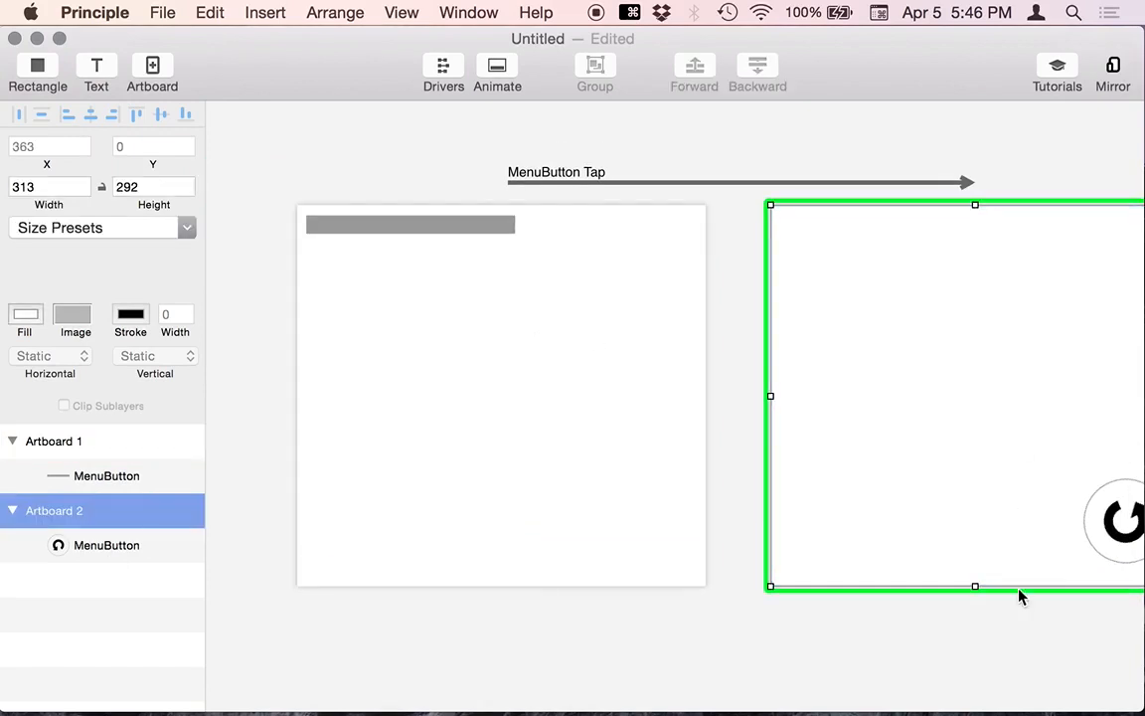
click(1111, 532)
key(super+x)
click(389, 358)
key(super+v)
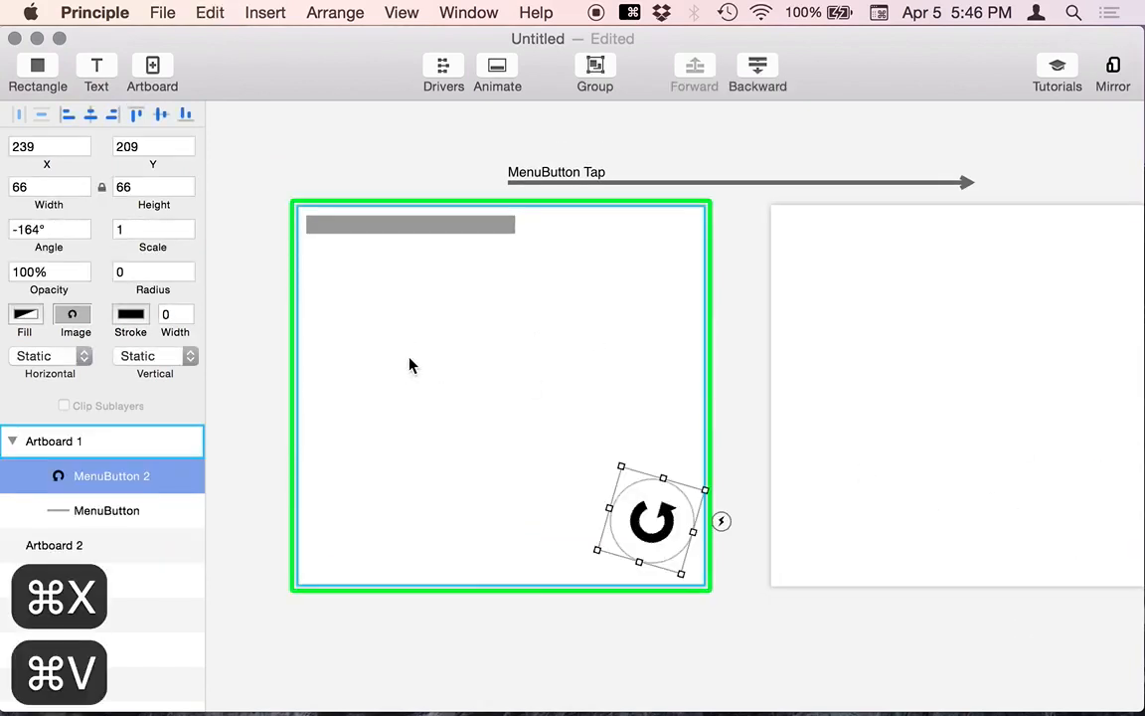
click(835, 393)
key(BackSpace)
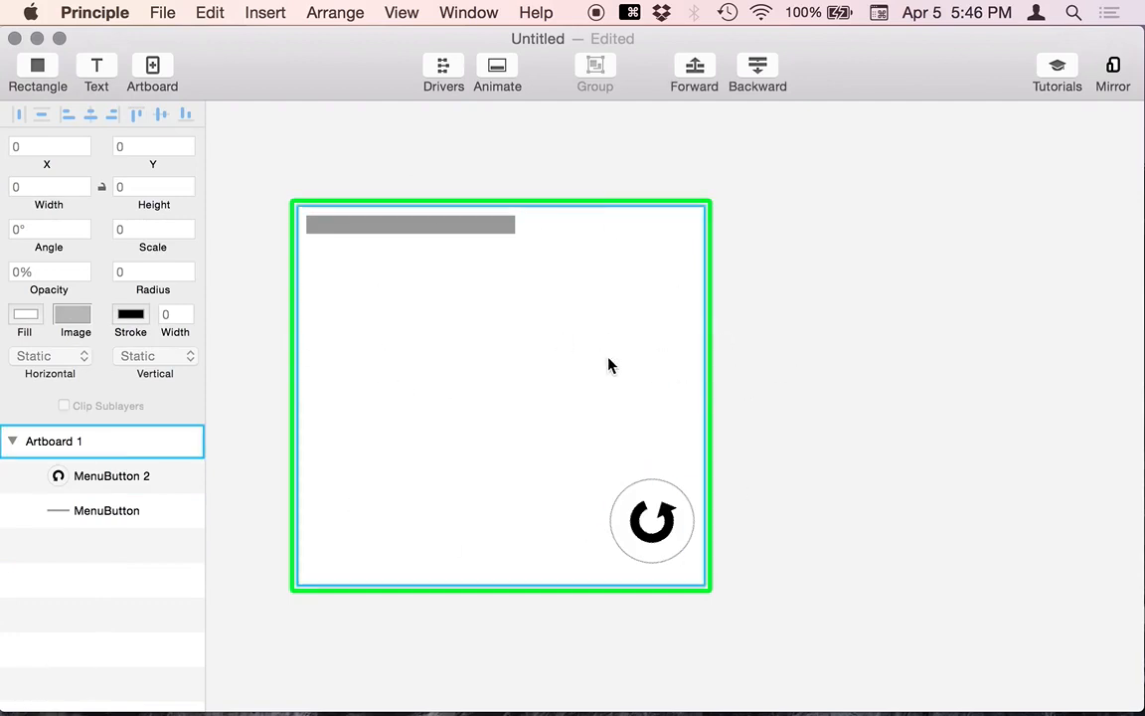
Duplicate Artboard 1 with both its layers and expand the copy's layer list.
click(544, 328)
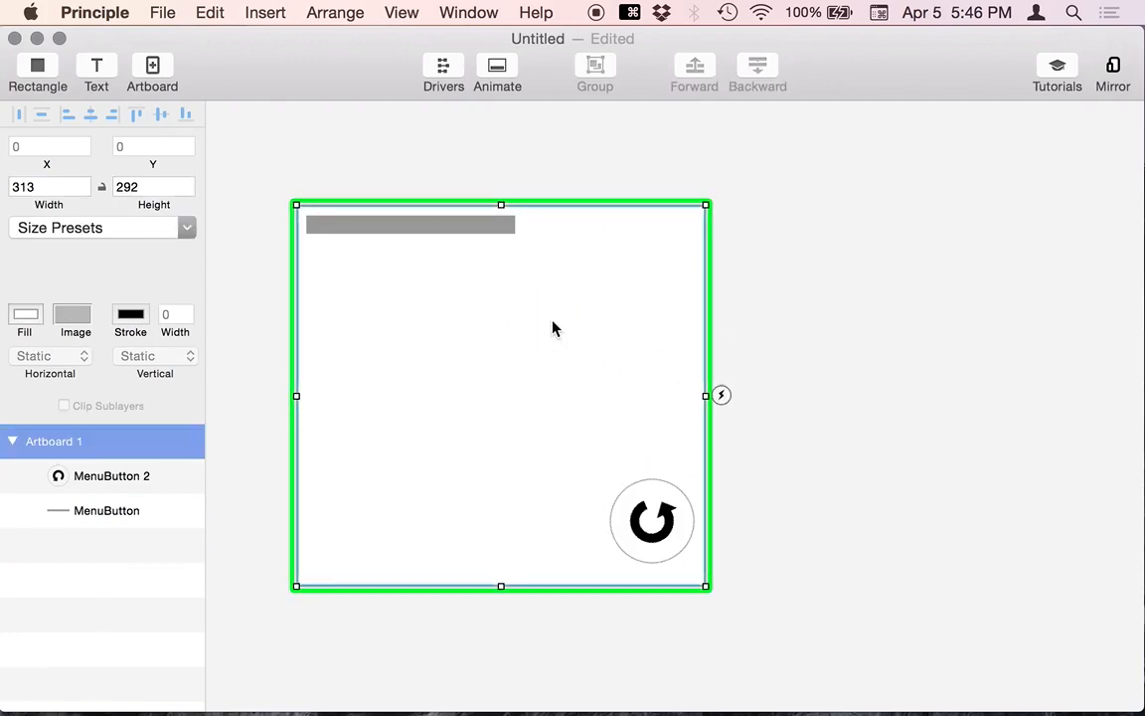
right_click(554, 328)
click(608, 327)
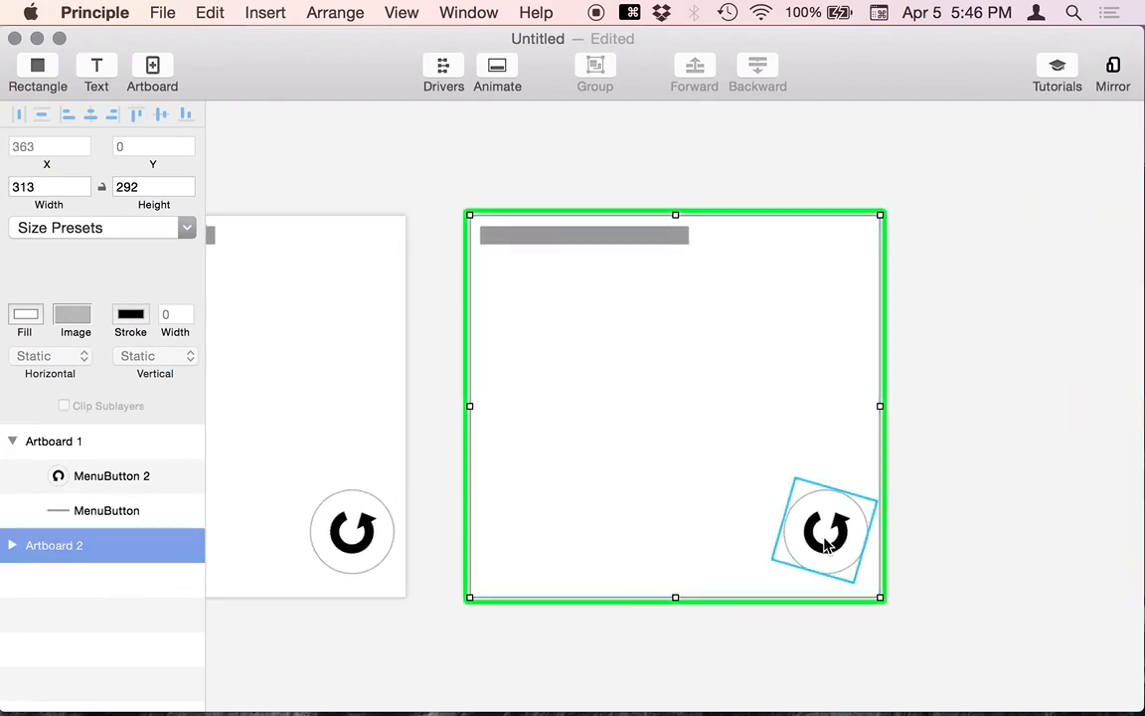
click(12, 546)
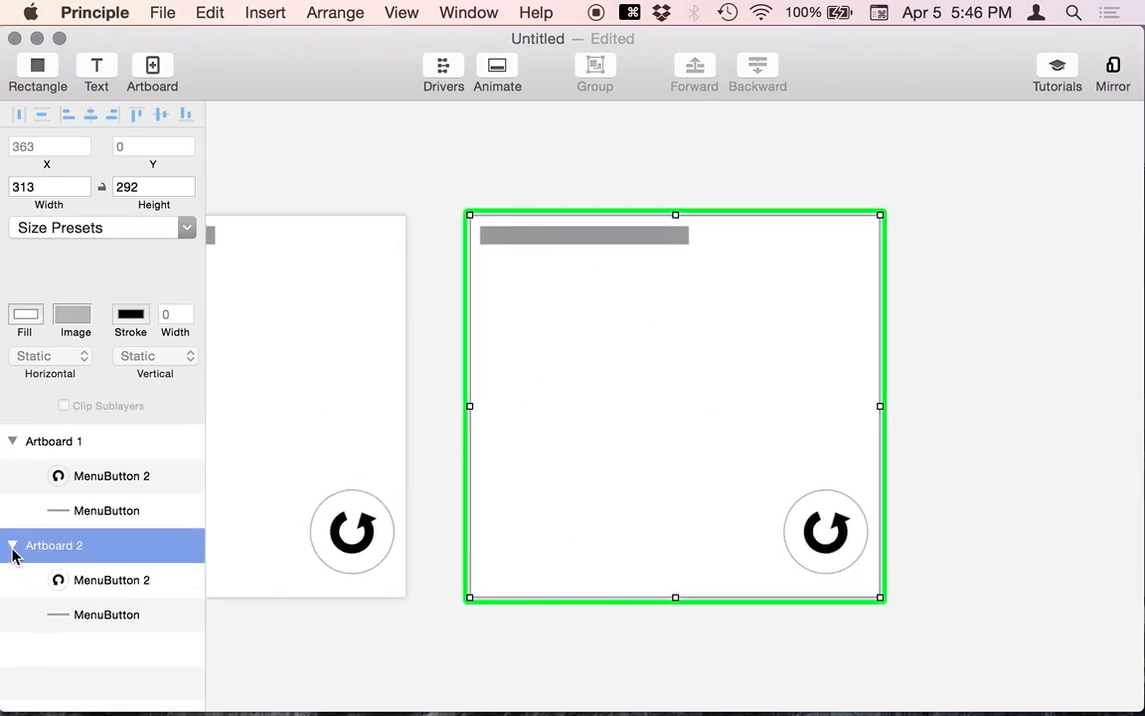
click(954, 539)
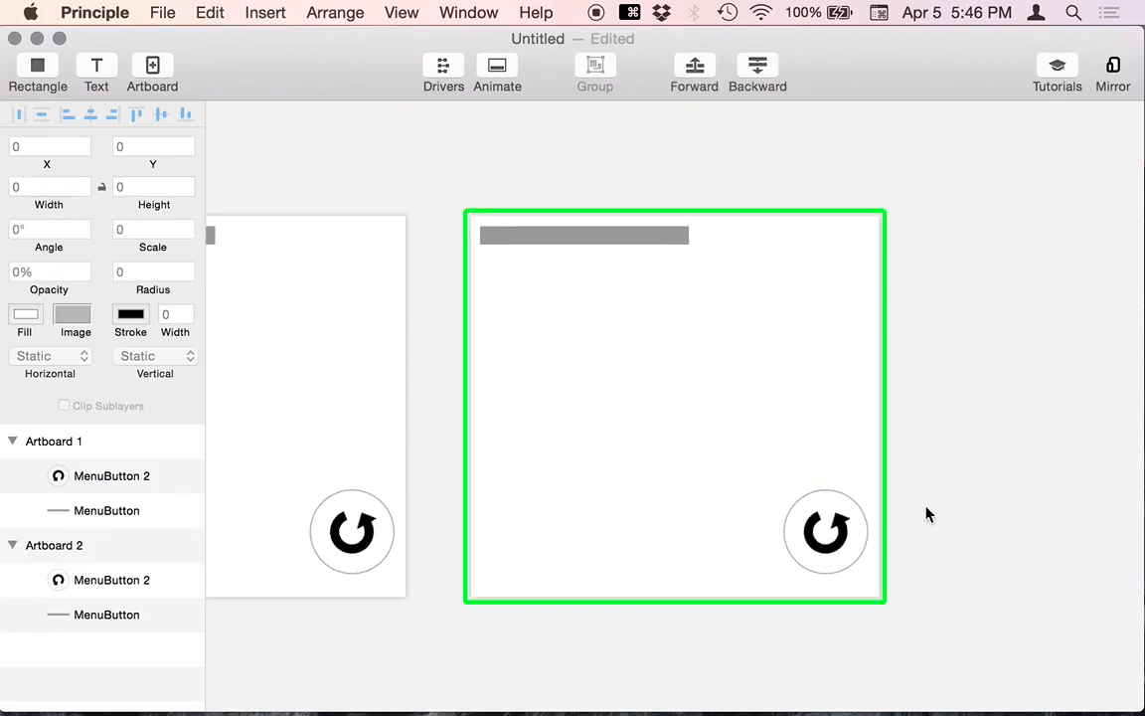
In Artboard 2, move the reset button to X 8, Y 209 and shift the grey bar towards the right edge.
drag(813, 552, 510, 547)
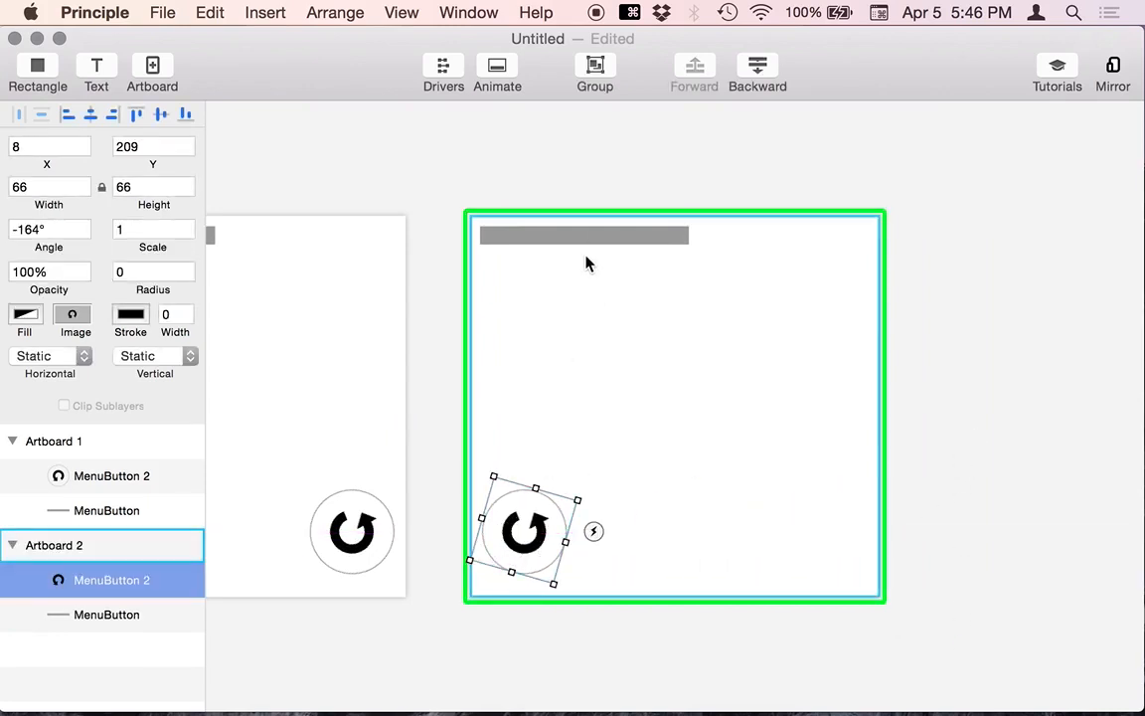
click(584, 243)
drag(584, 243, 739, 235)
click(511, 154)
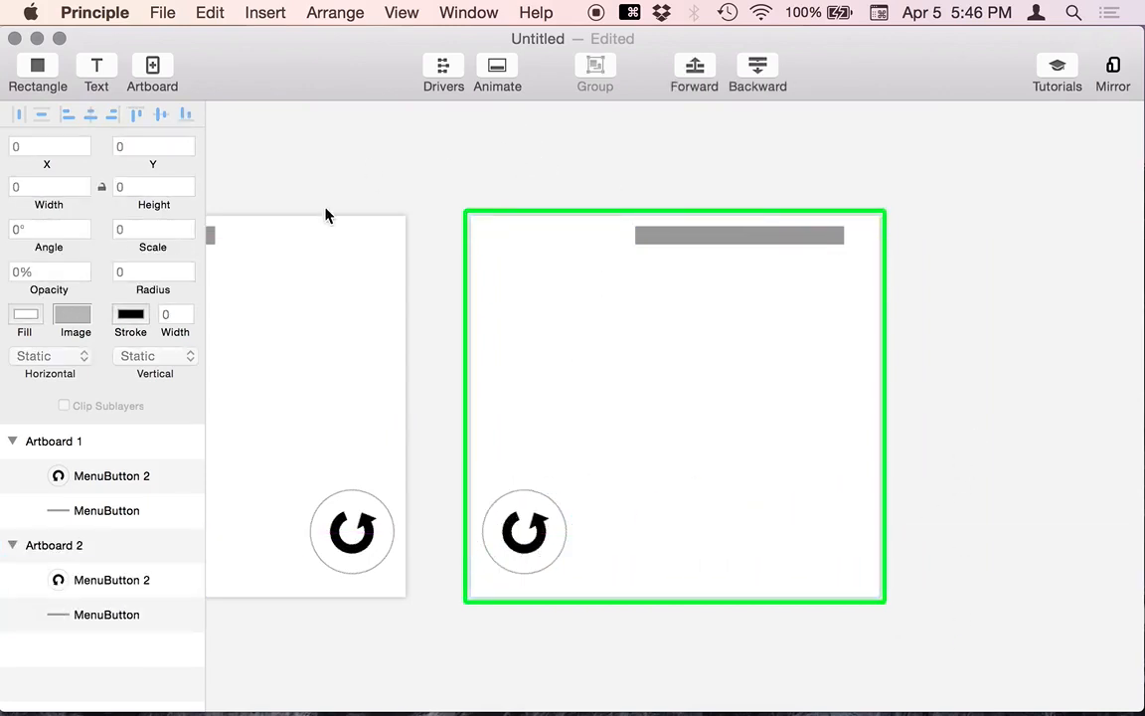
Add a Tap transition from the reset button in Artboard 1 to Artboard 2 and play it in the preview.
click(359, 561)
click(424, 534)
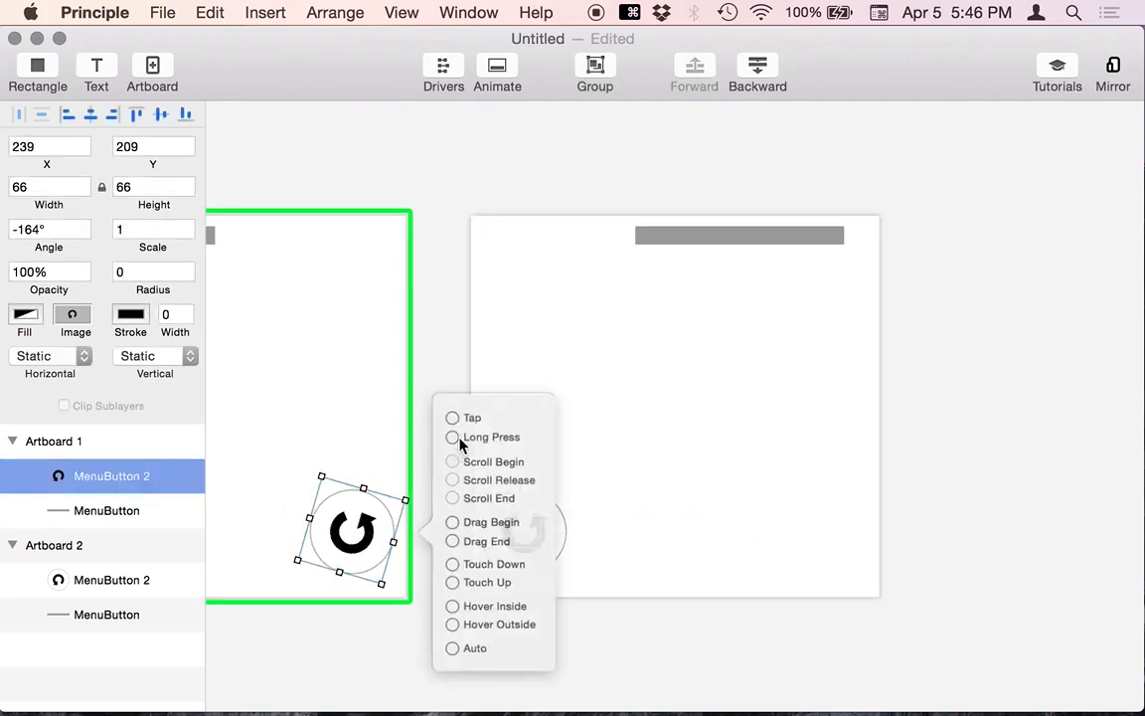
drag(449, 416, 623, 418)
key(super+grave)
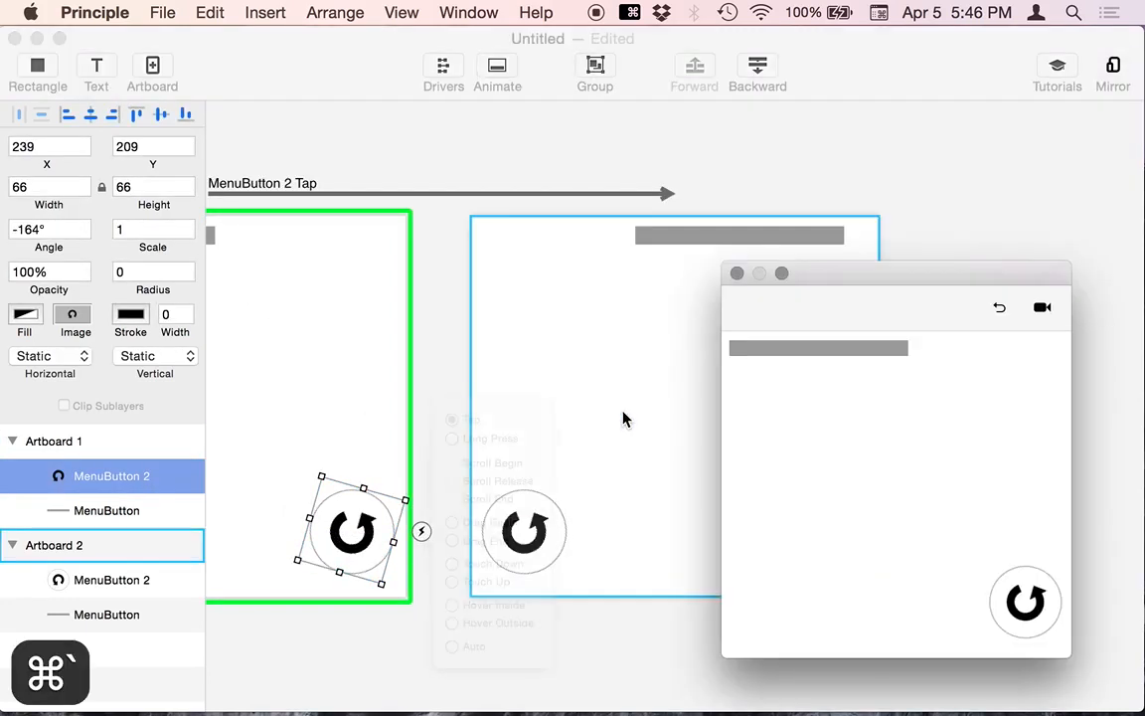
click(1034, 626)
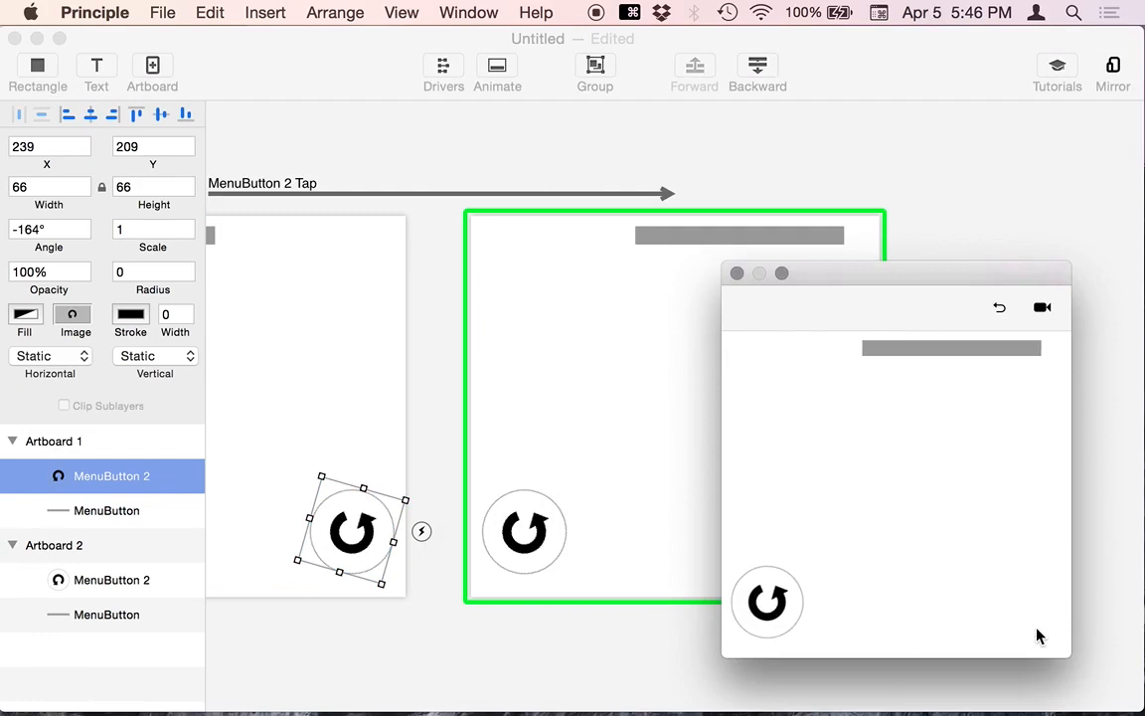
click(746, 179)
Delete the duplicated Artboard 2 and add a new blank artboard in its place.
scroll(634, 278, left, 2)
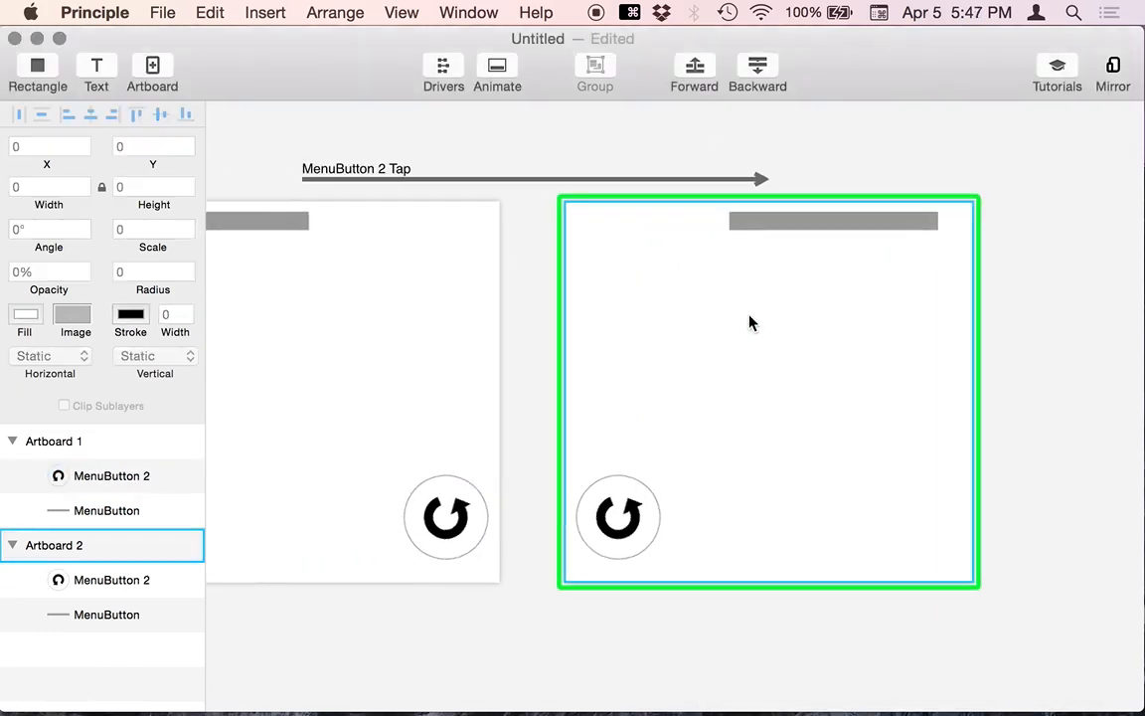
key(BackSpace)
click(723, 339)
key(BackSpace)
scroll(723, 336, left, 4)
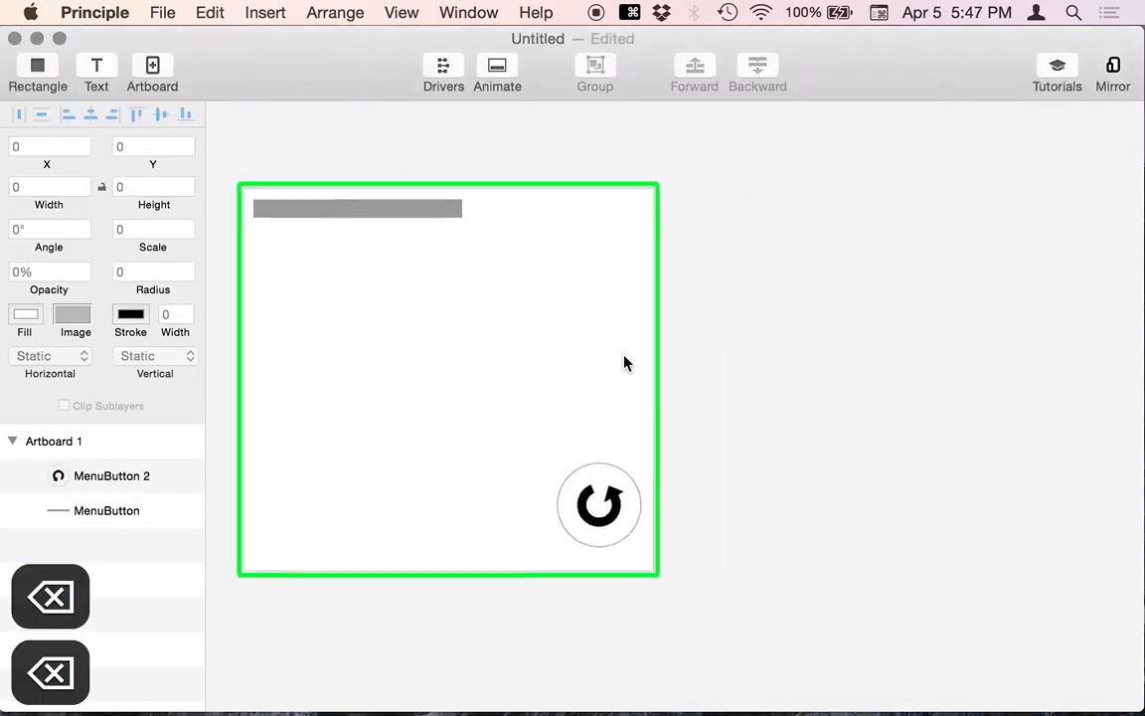
key(a)
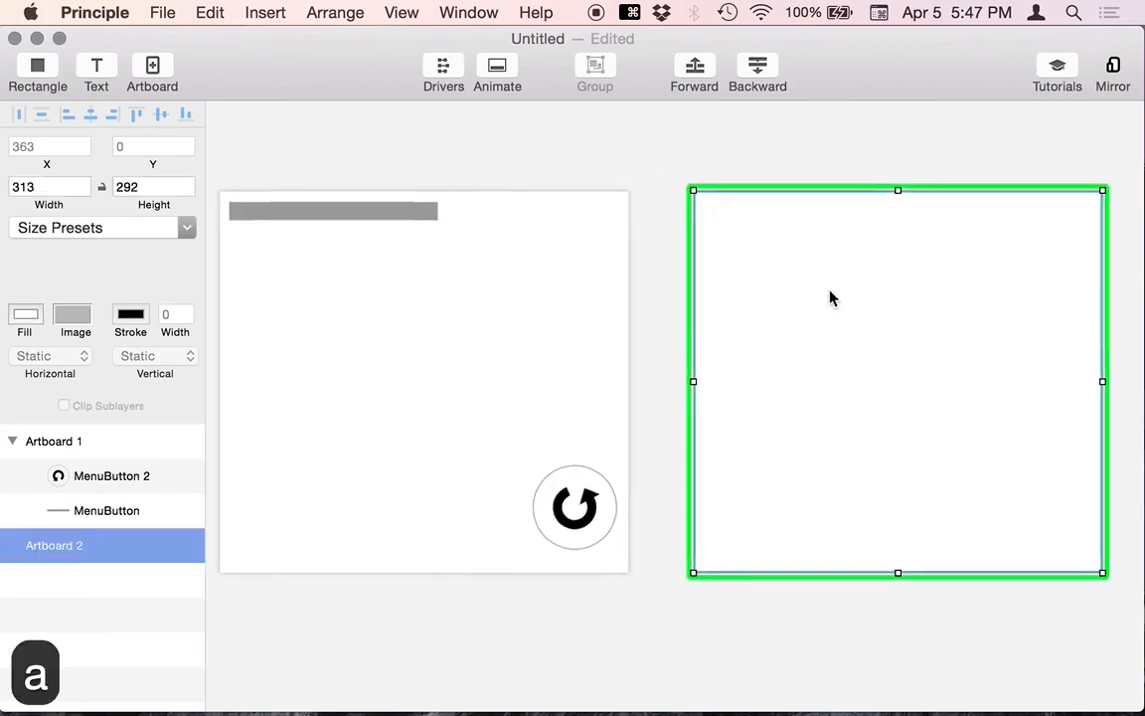
click(403, 507)
scroll(318, 430, left, 4)
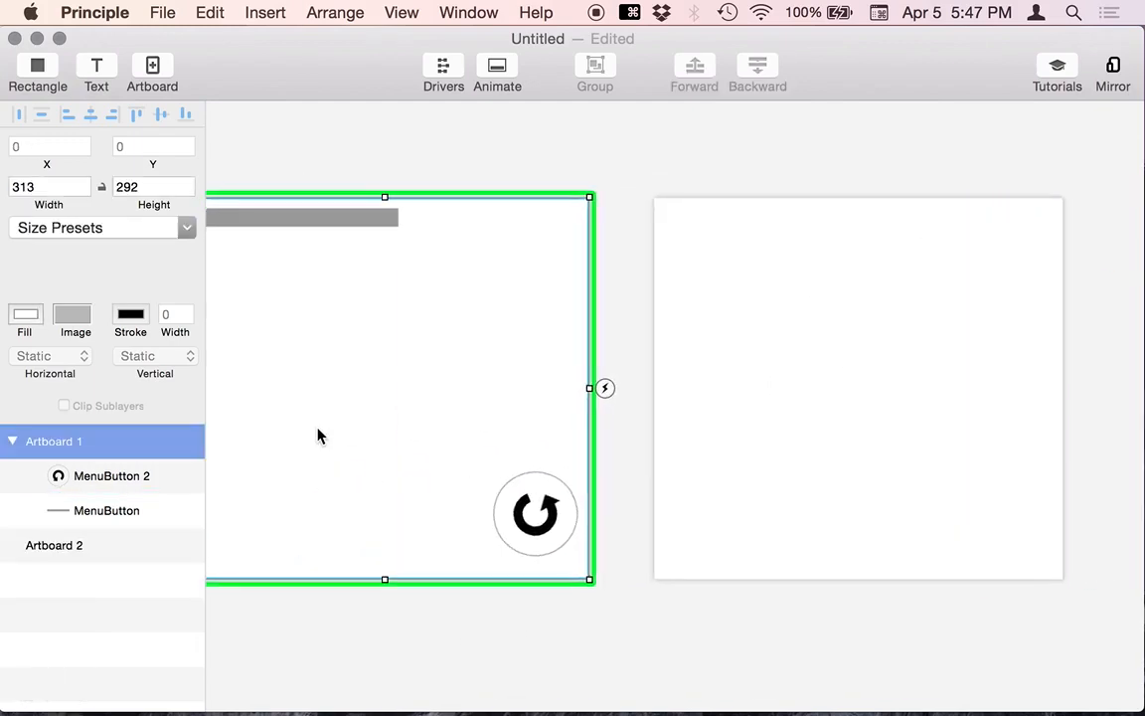
Copy the reset button and the grey bar together from Artboard 1 and paste both into the blank Artboard 2.
click(619, 499)
click(537, 513)
key(super+c)
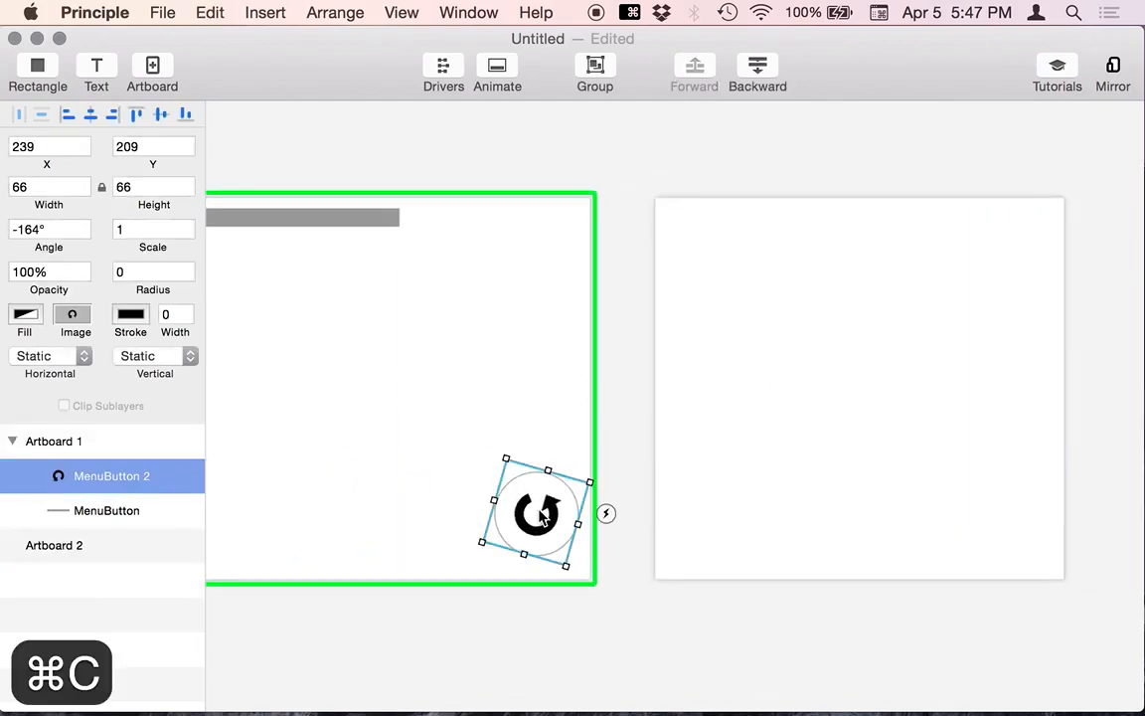
shift+click(351, 217)
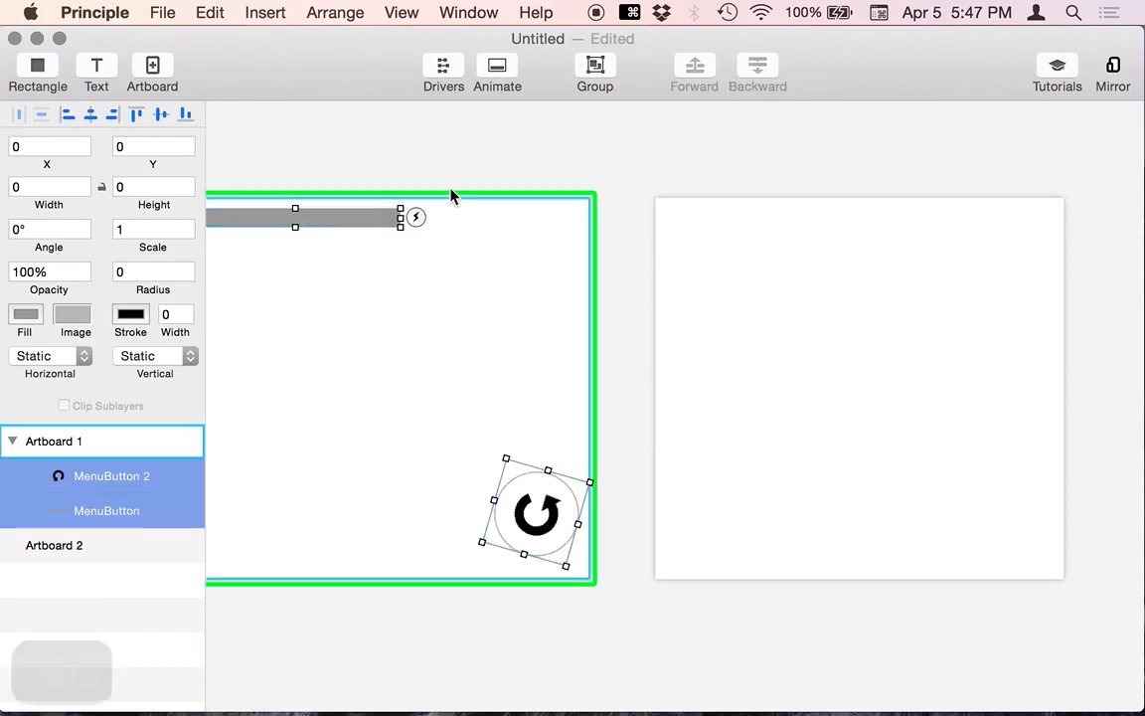
click(825, 161)
click(881, 276)
click(880, 158)
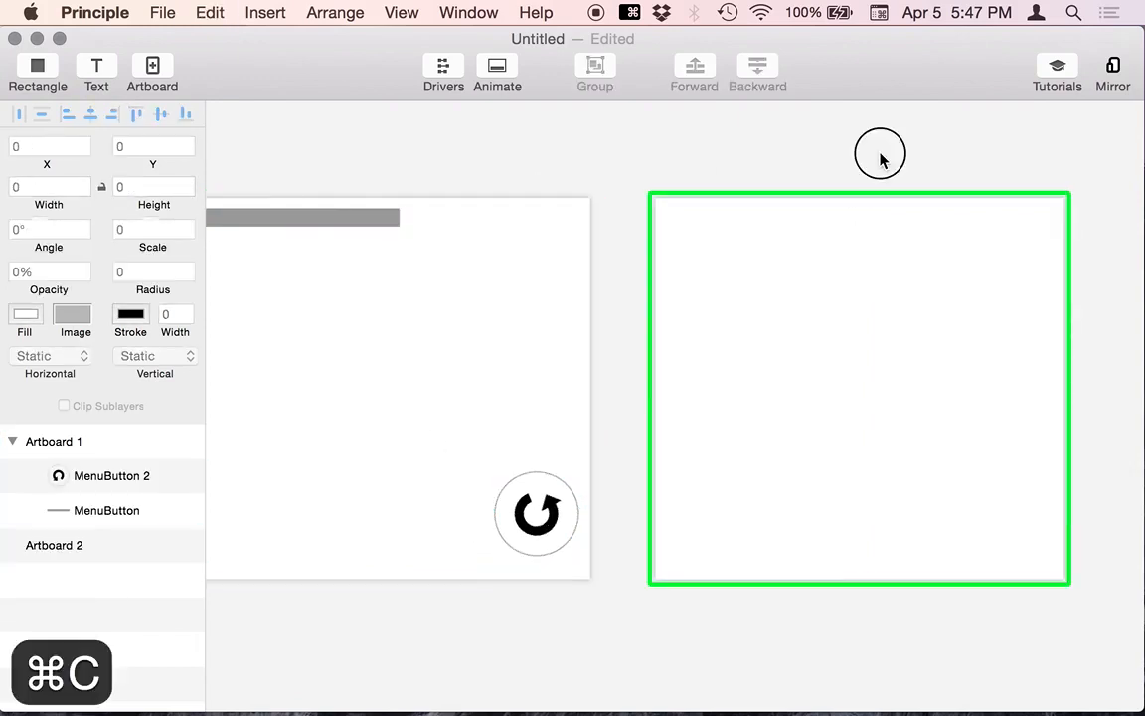
click(863, 337)
key(super+v)
click(645, 165)
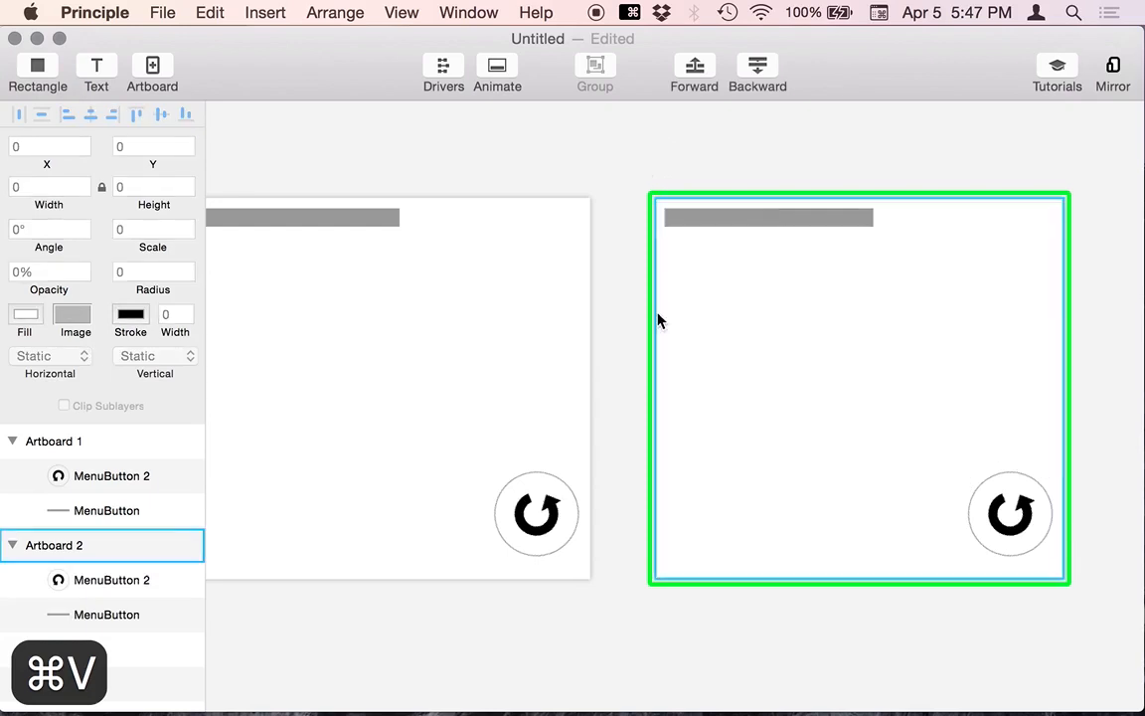
scroll(657, 317, left, 3)
scroll(338, 520, left, 3)
scroll(338, 520, right, 3)
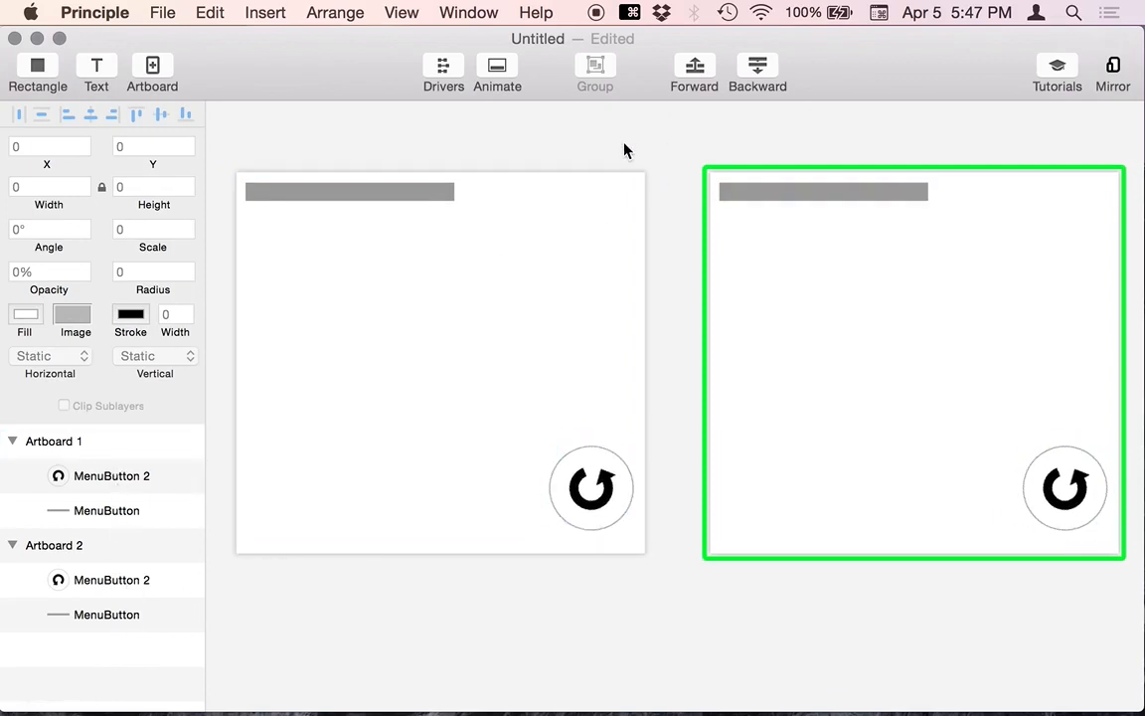
Shift the document window slightly sideways to uncover the Finder window with the image files behind it.
key(super+Tab)
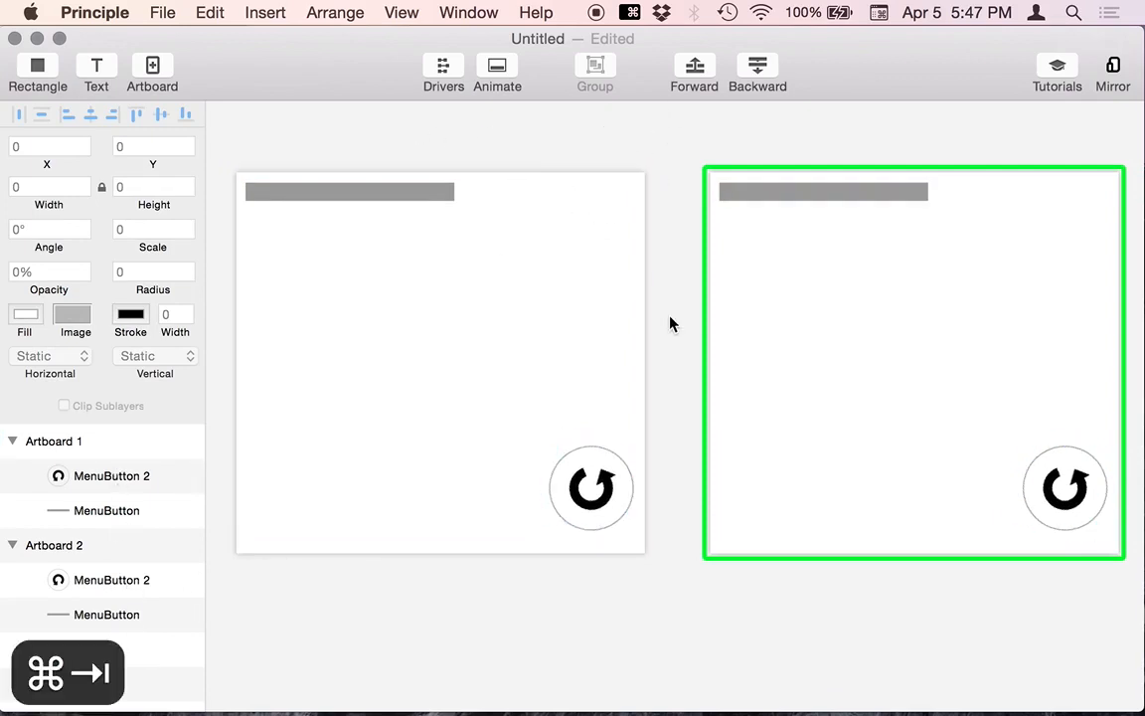
key(super+Escape)
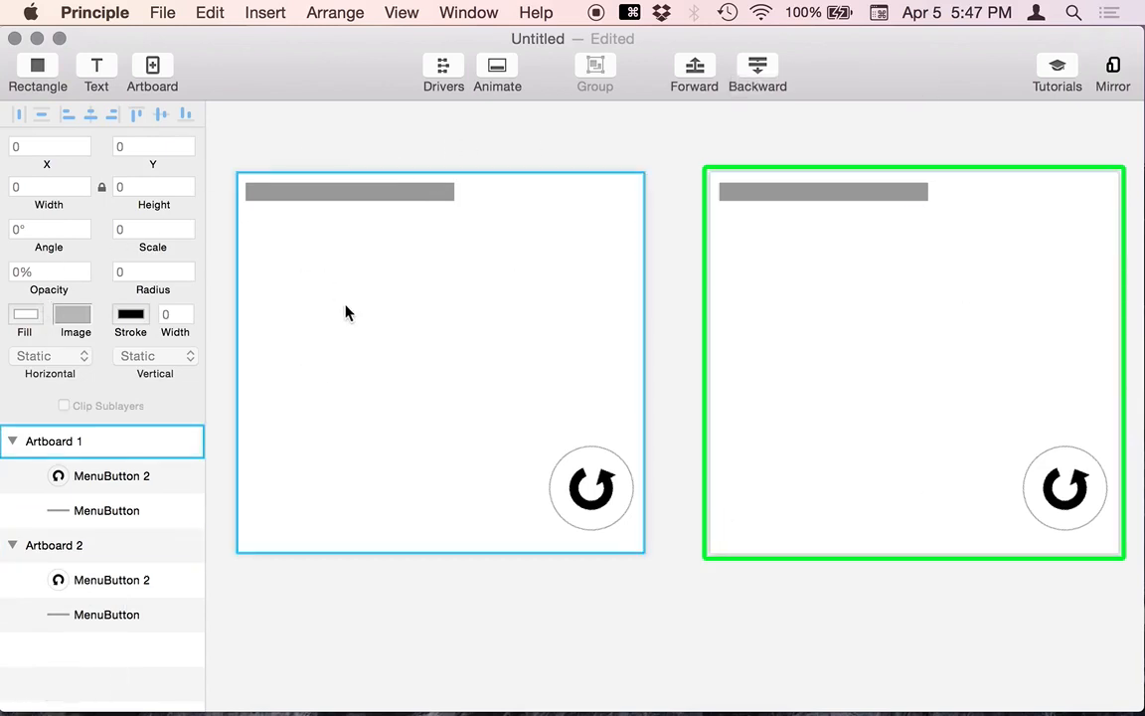
drag(332, 71, 377, 63)
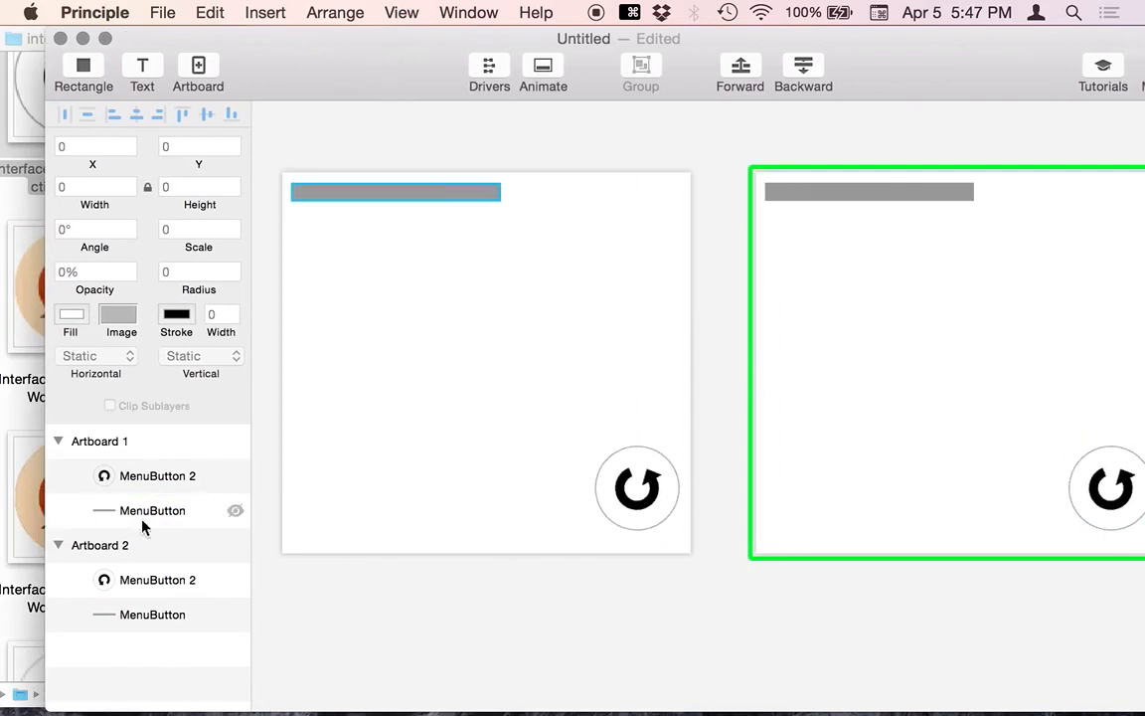
drag(399, 84, 387, 84)
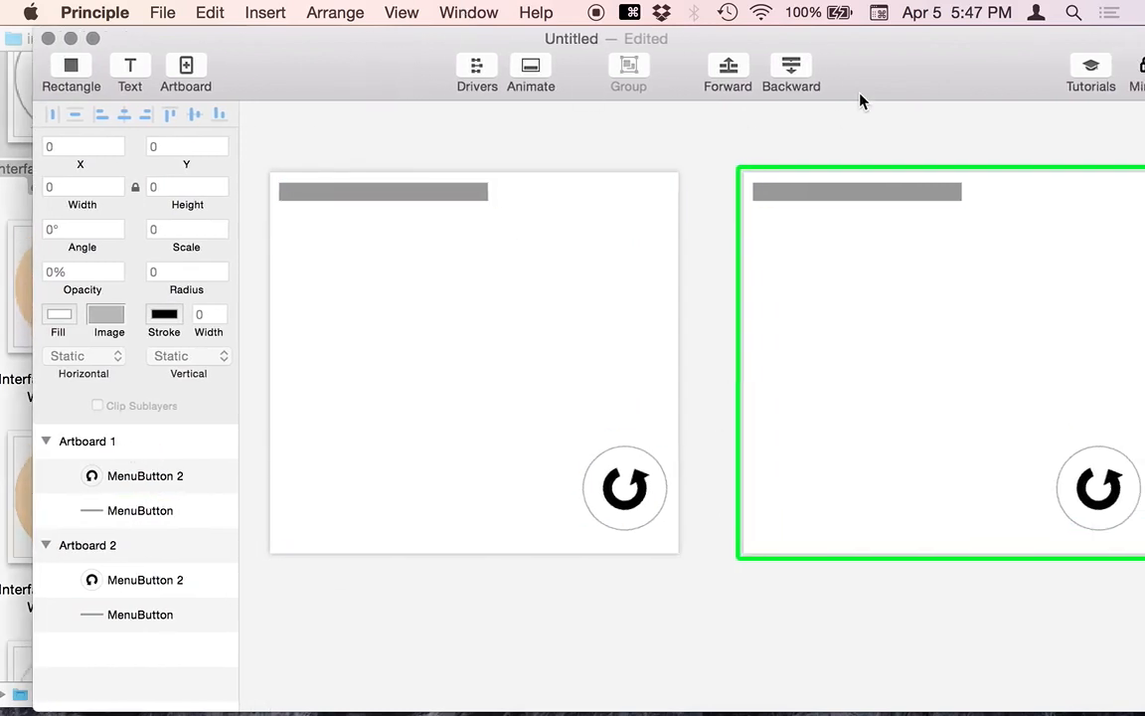